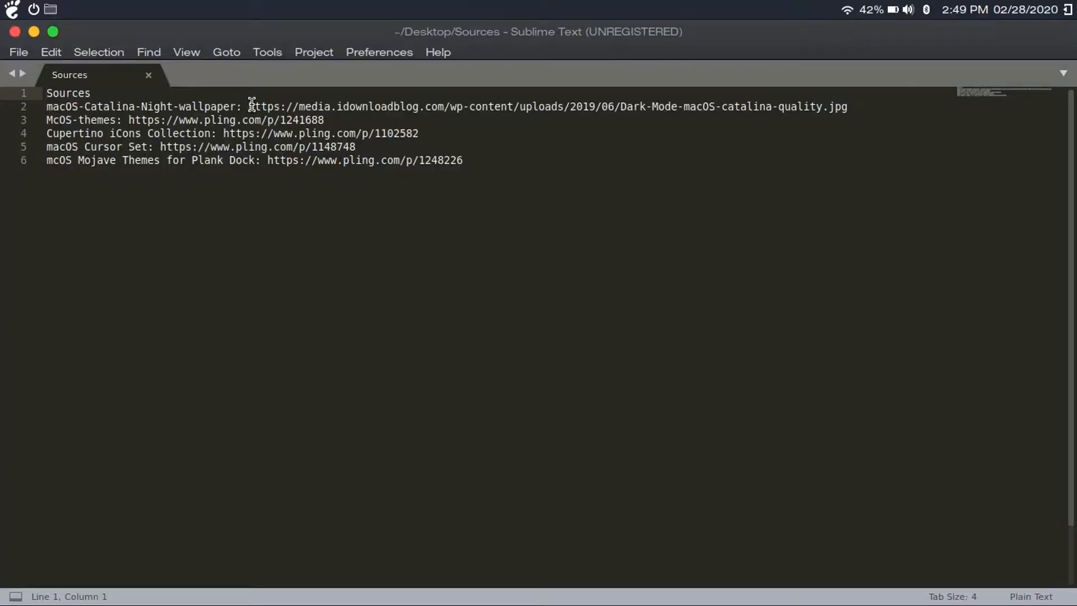
Step: Copy the full macOS-Catalina-Night-wallpaper URL from line 2 of the Sources file
left_click(248, 106)
key("shift+Right")
key("shift+Right")
key("shift+Right")
key("shift+Right")
key("shift+Right")
key("shift+Right")
key("shift+Right")
key("shift+Right")
key("shift+Right")
key("shift+Right")
key("shift+Right")
key("shift+Right")
key("shift+Right")
key("shift+Right")
key("shift+Right")
key("shift+Right")
key("shift+Right")
key("shift+Right")
key("shift+Right")
key("shift+Right")
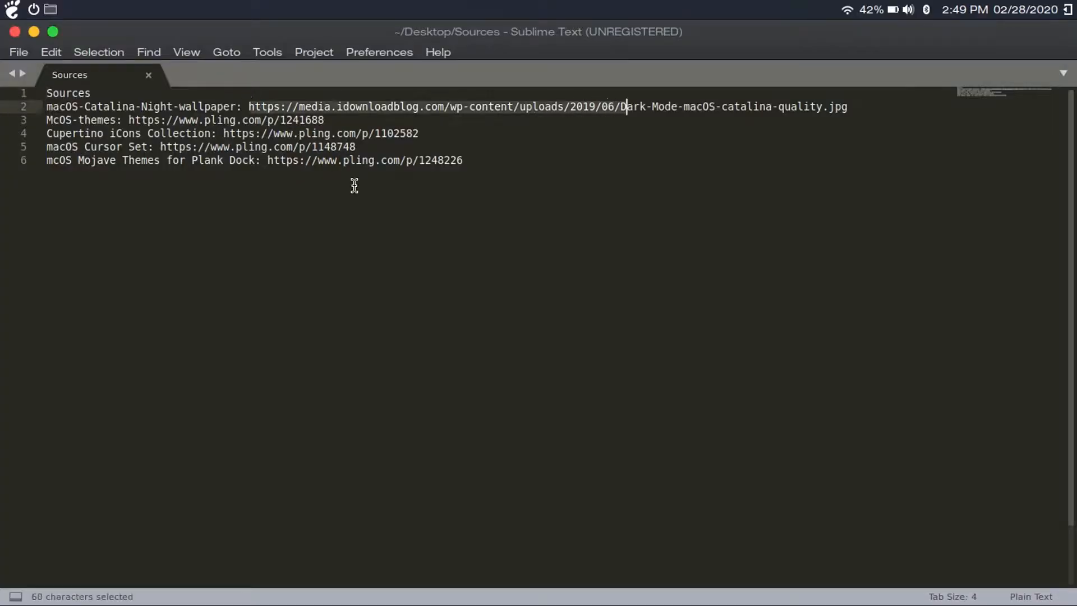
key("shift+Right")
key("shift+Right")
key("shift+Right")
key("shift+Right")
key("shift+Right")
key("shift+Right")
key("shift+Right")
key("shift+Right")
key("shift+Right")
key("shift+Right")
key("shift+Right")
key("shift+Right")
key("shift+Right")
key("shift+Right")
key("shift+Right")
key("shift+Right")
key("shift+Right")
key("shift+Right")
key("shift+Right")
key("shift+Right")
key("ctrl+c")
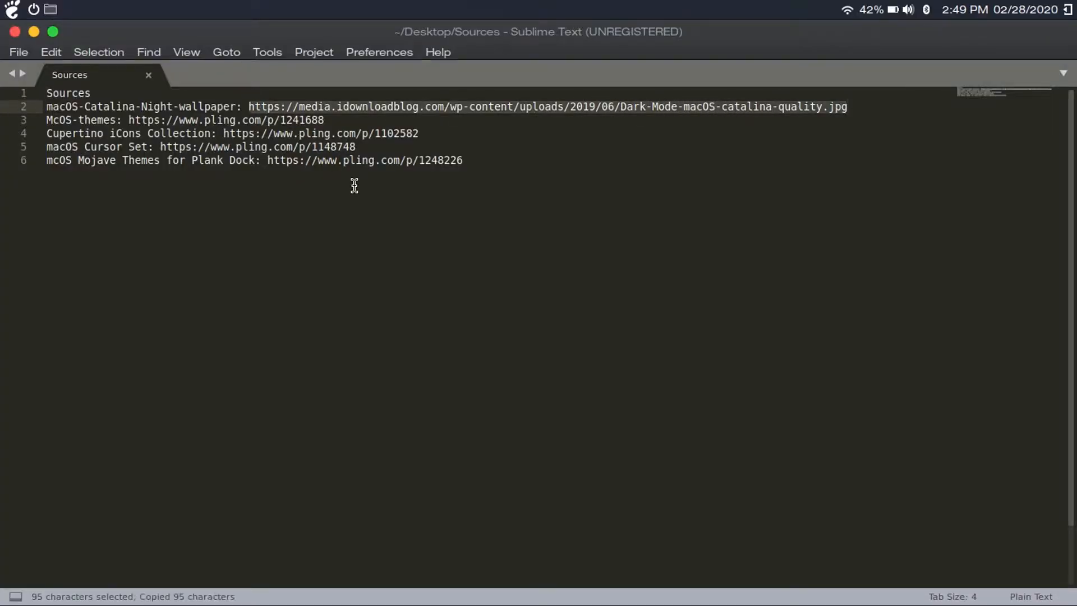
Step: Switch to Firefox and save the Dark-Mode-macOS-catalina-quality.jpg image from the copied address
key("alt+Tab")
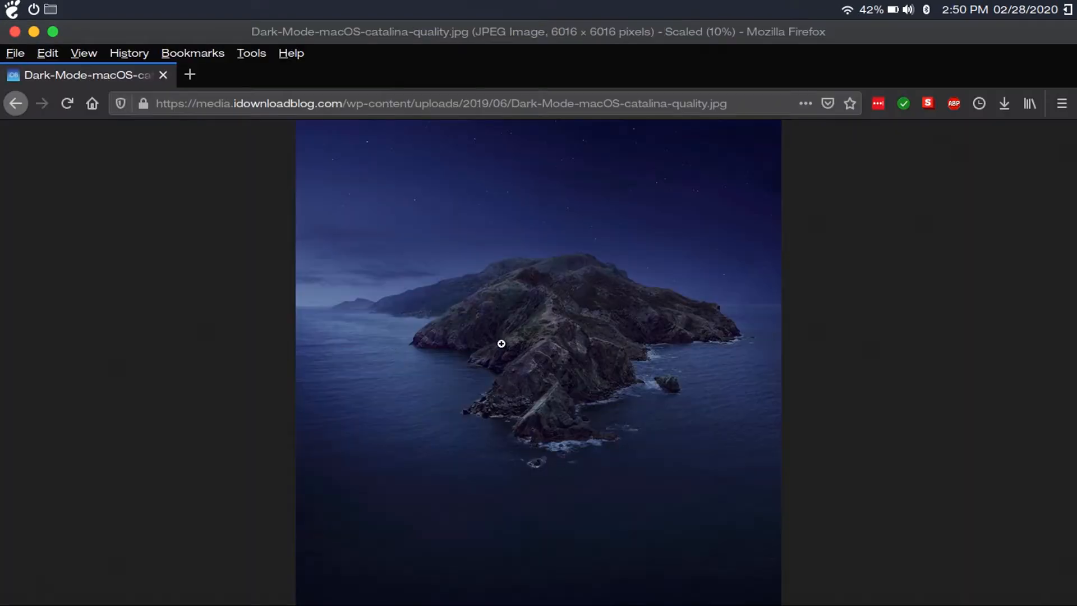
right_click(501, 343)
left_click(550, 381)
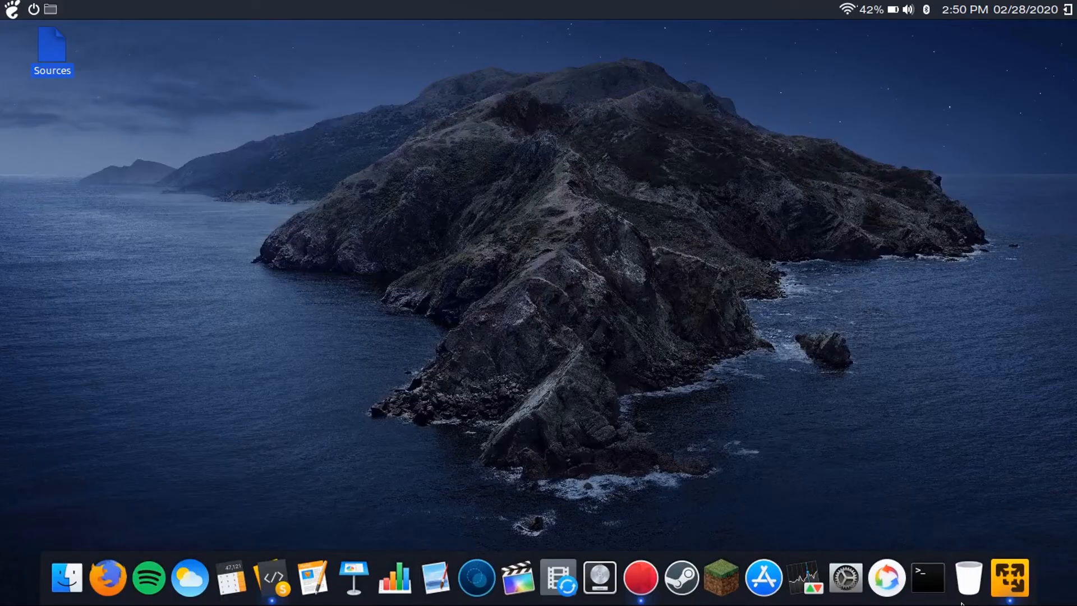
Step: Switch to the Ubuntu machine and copy macOS-Catalina-Night-wallpaper.jpg from Downloads into Pictures, closing the file manager
left_click(1009, 578)
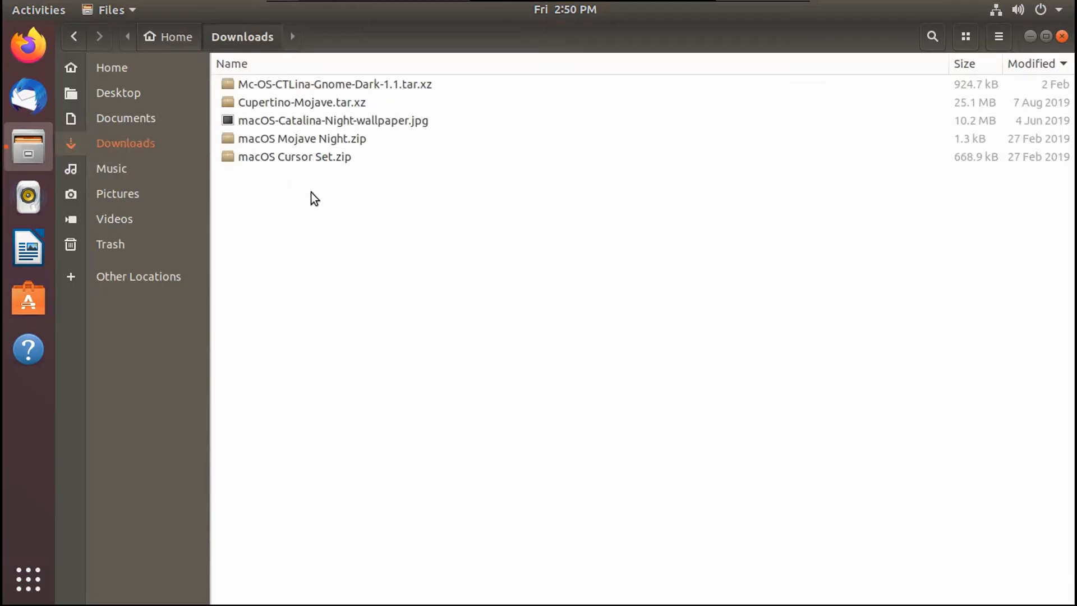
left_click(274, 123)
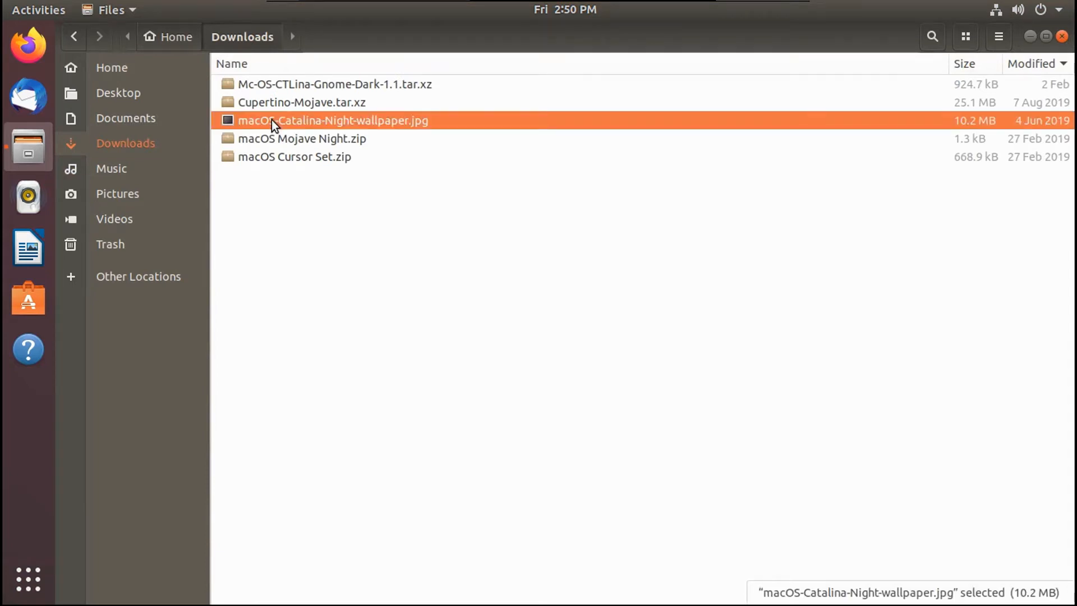
left_click(155, 191)
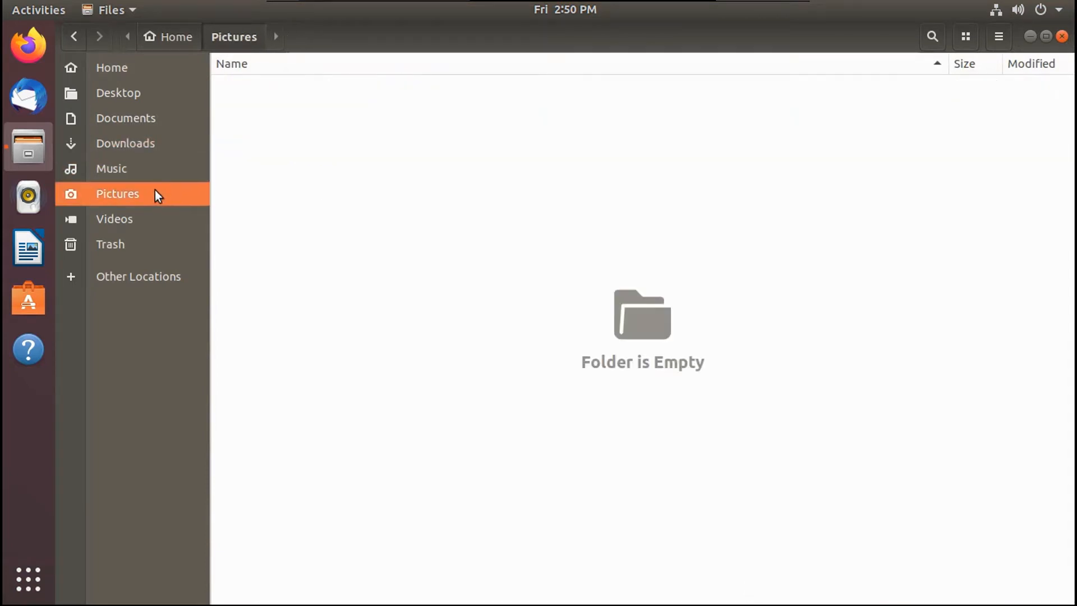
key("ctrl+v")
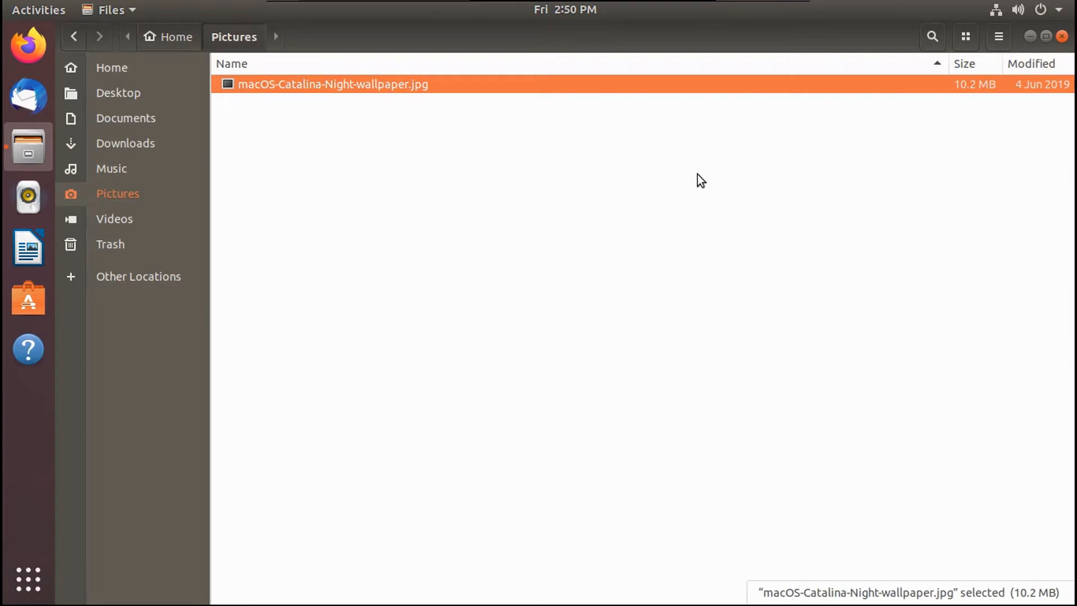
left_click(1062, 36)
Step: Set the desktop background to the Catalina night picture in the system Settings
left_click(1039, 10)
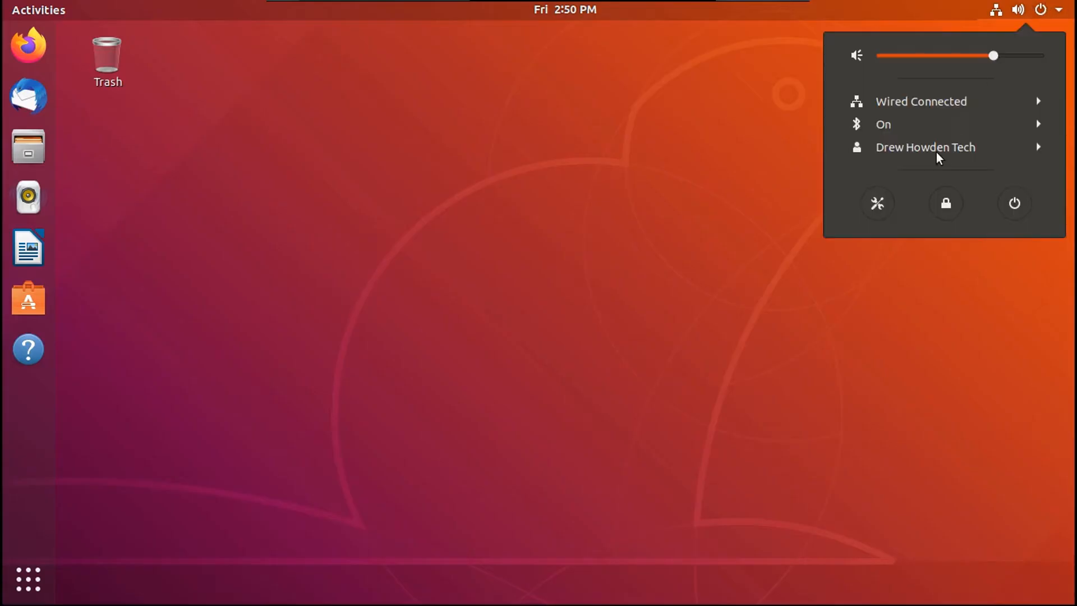
left_click(877, 206)
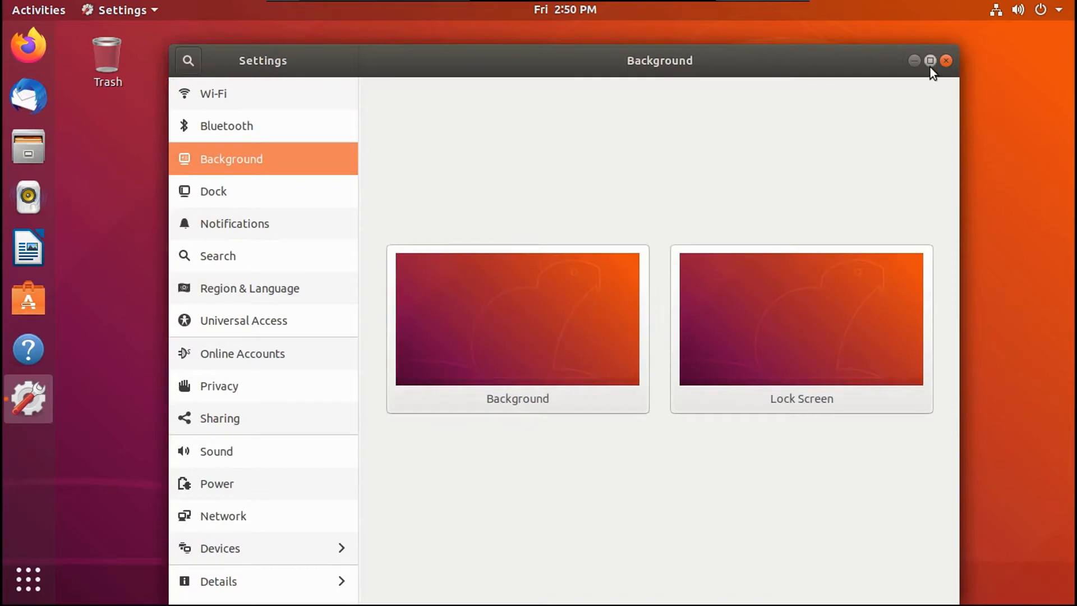
left_click(929, 63)
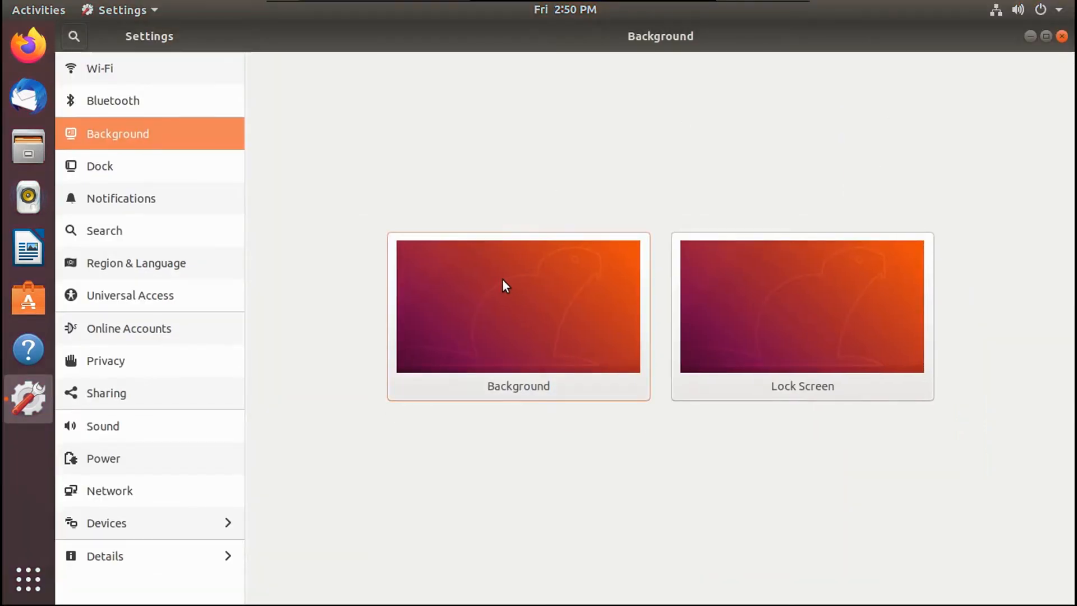
left_click(505, 285)
left_click(572, 127)
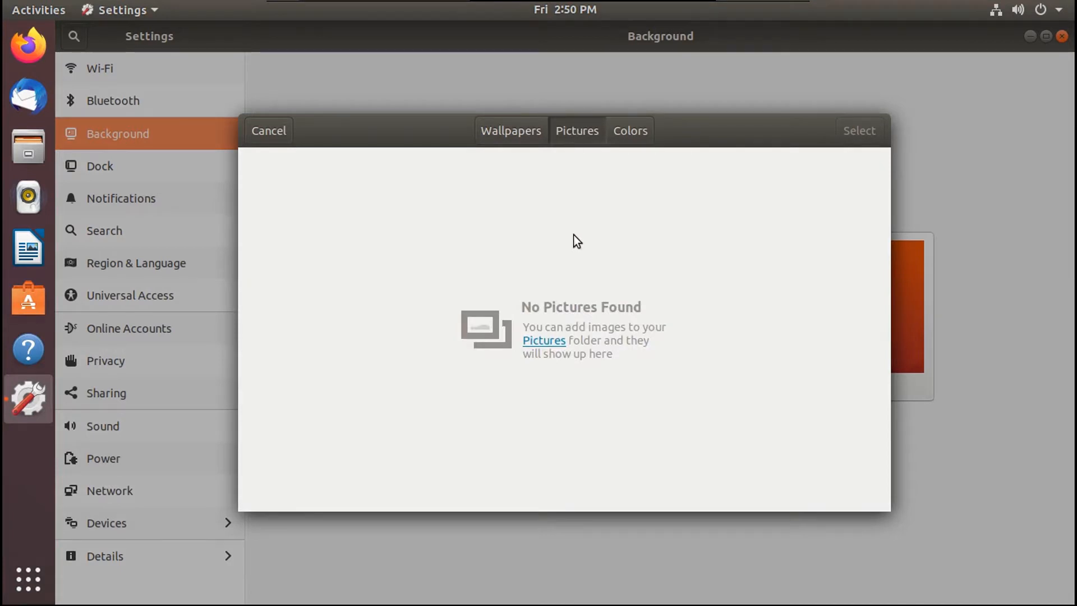
left_click(335, 235)
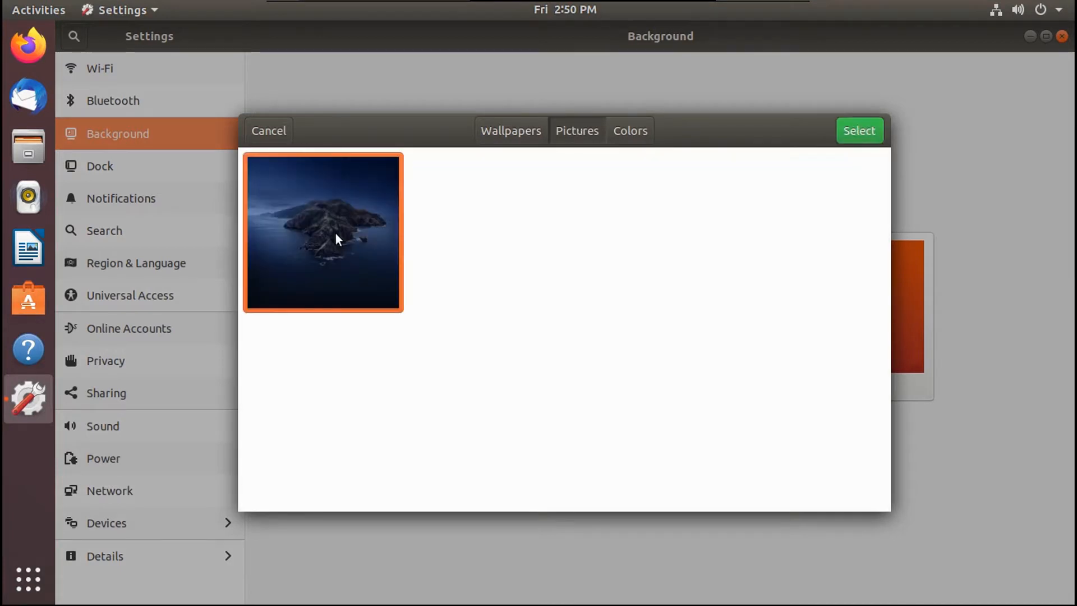
left_click(856, 134)
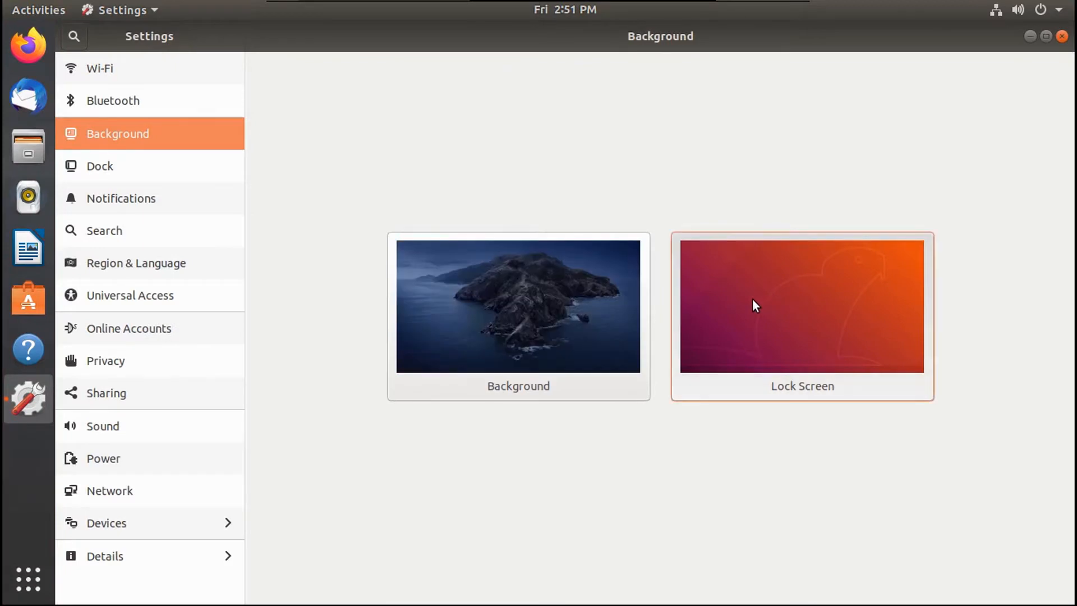
Step: Set the lock screen image to the same Catalina night picture and close Settings
left_click(753, 300)
left_click(566, 131)
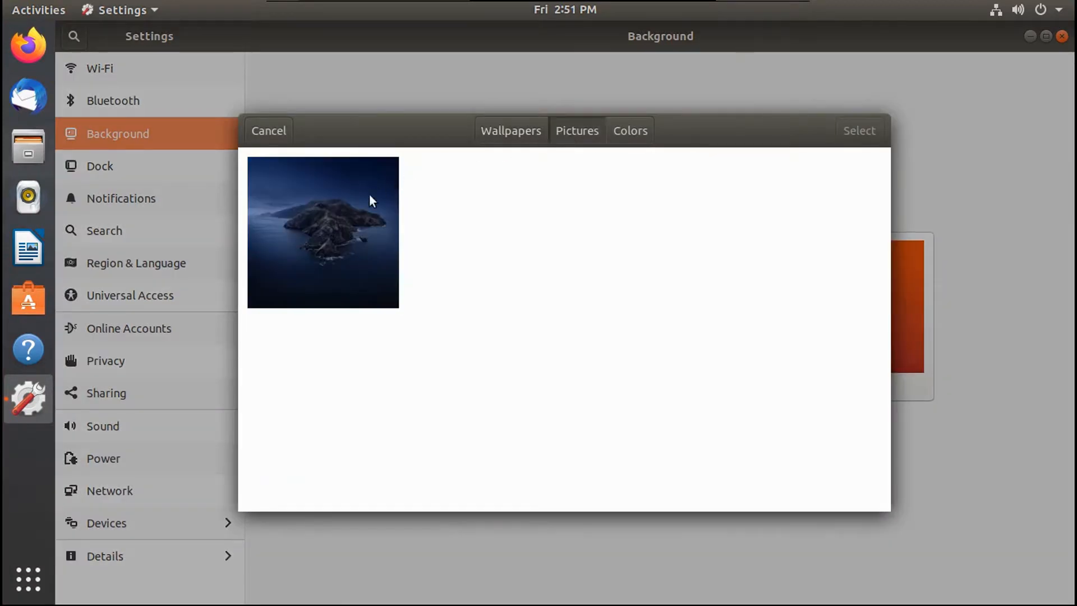
left_click(370, 196)
left_click(872, 130)
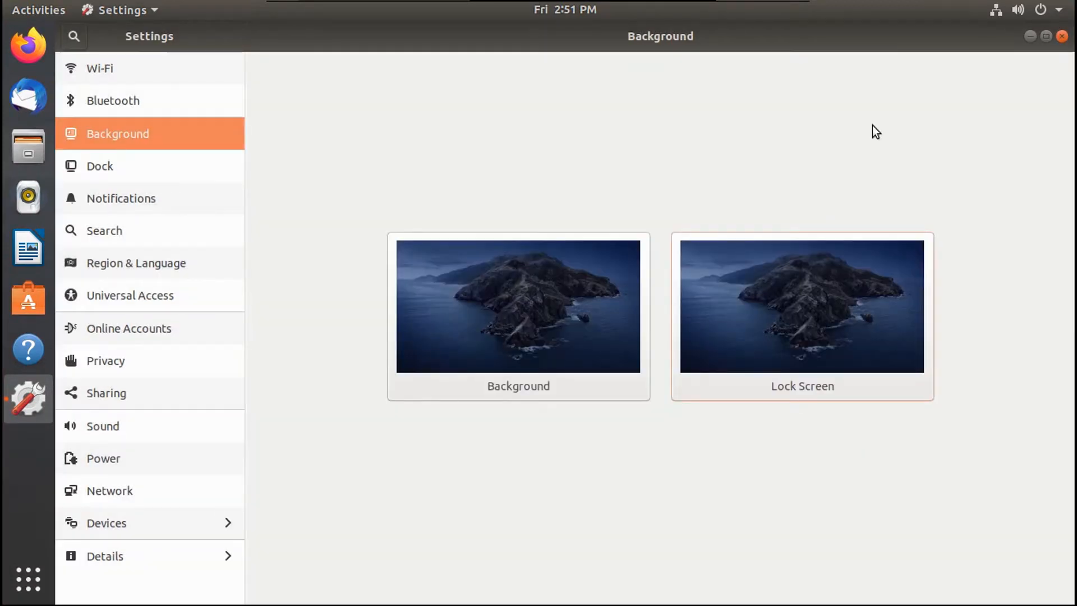
left_click(1061, 37)
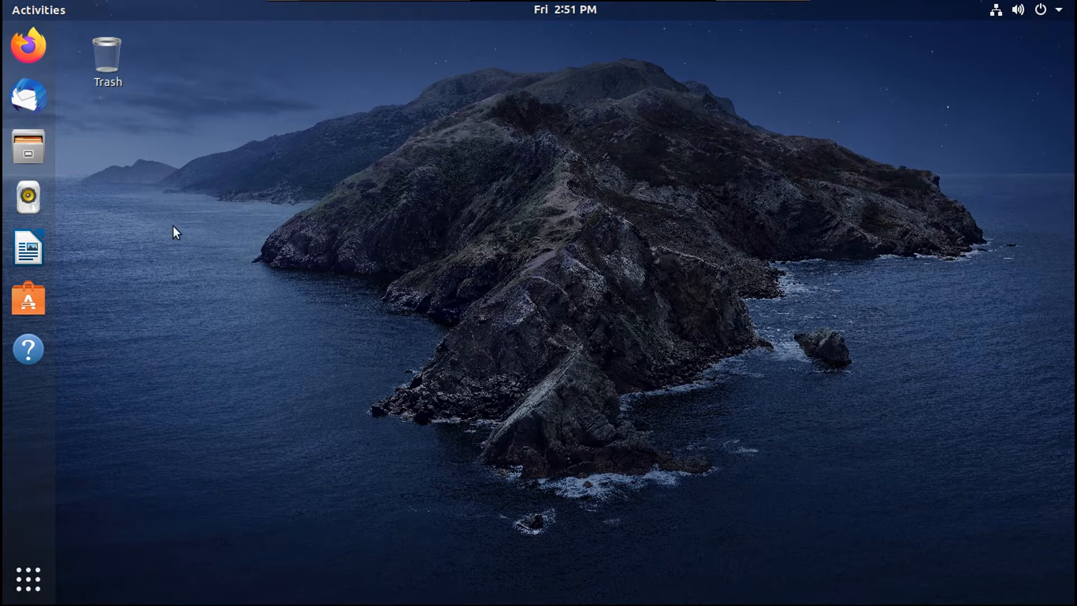
Step: Search Ubuntu Software for "gnome tweaks" and open the GNOME Tweaks page
left_click(42, 292)
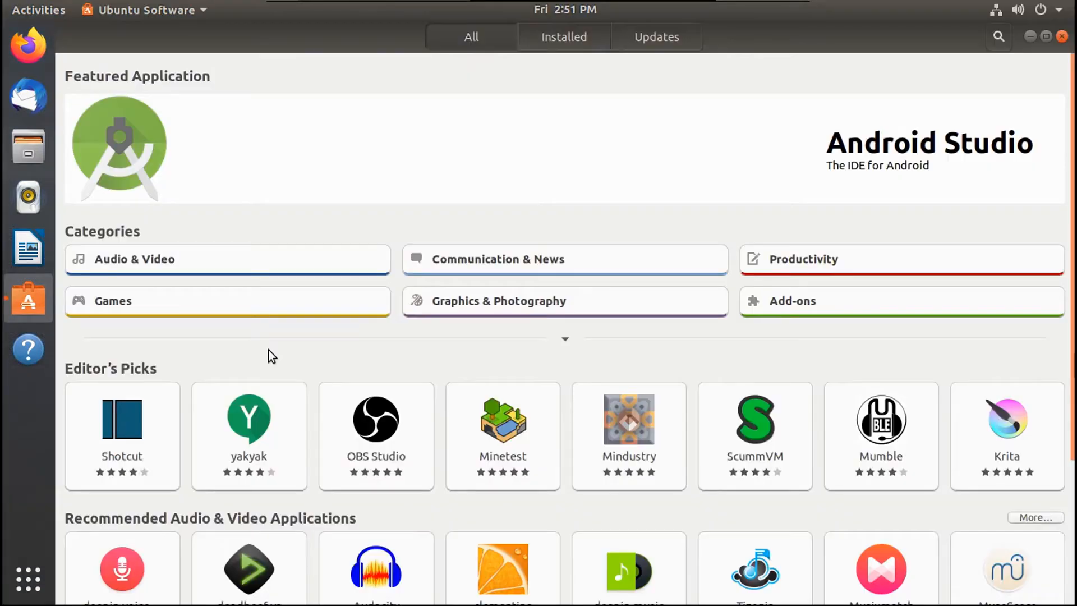
type("gnome")
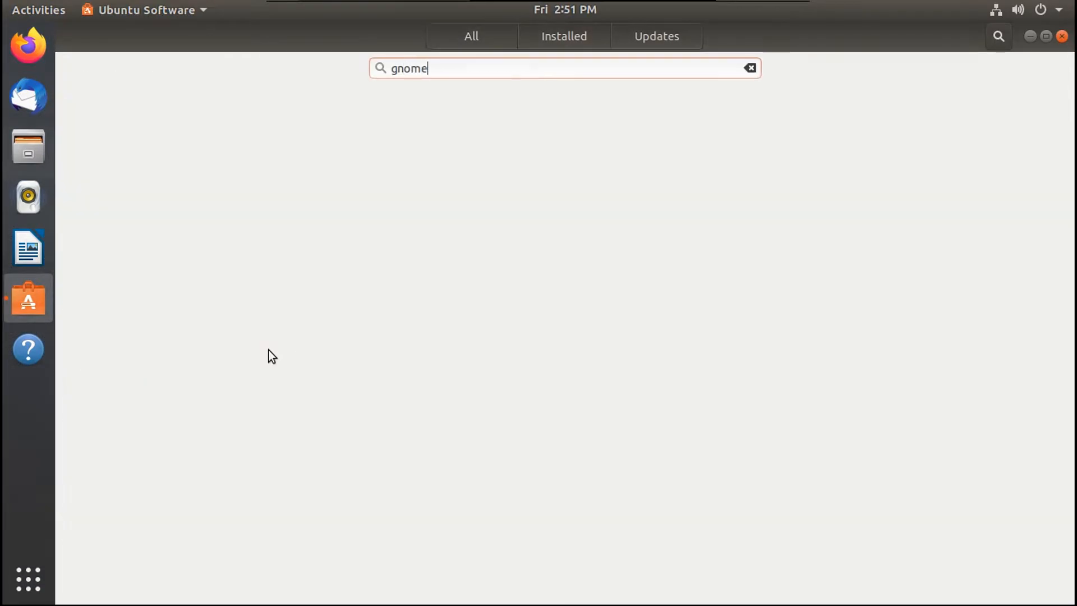
type(" tweaks")
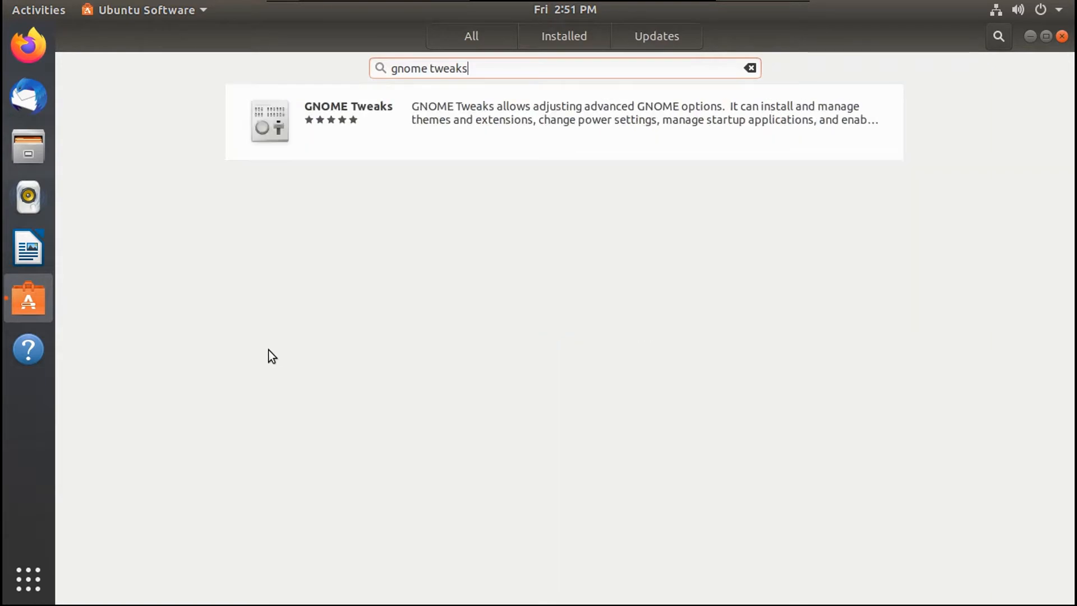
left_click(371, 137)
Step: Install GNOME Tweaks, authenticating with the account password
left_click(306, 152)
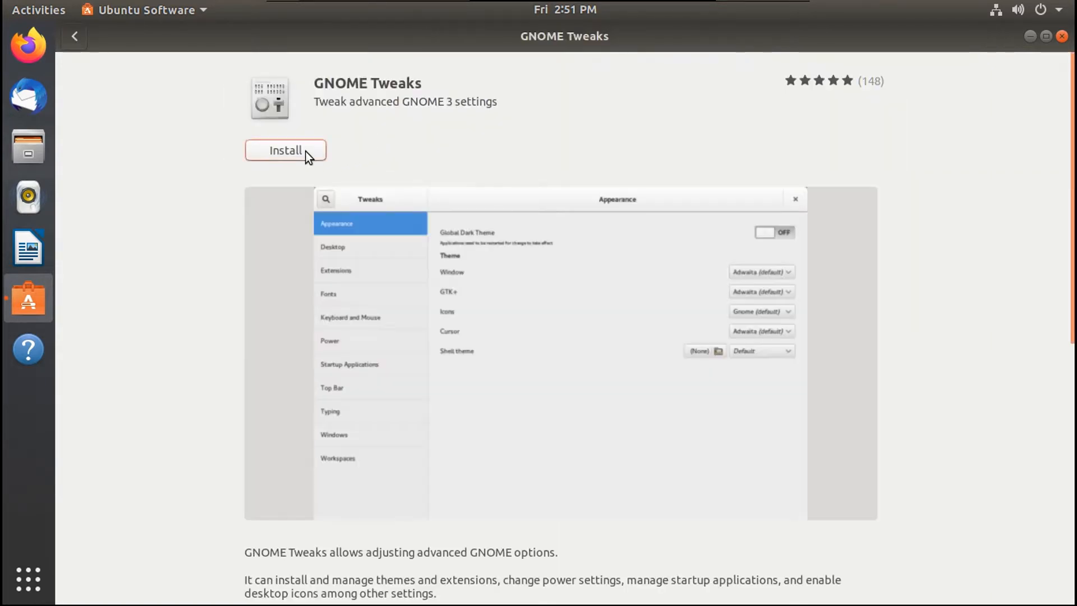
type("••••••••••")
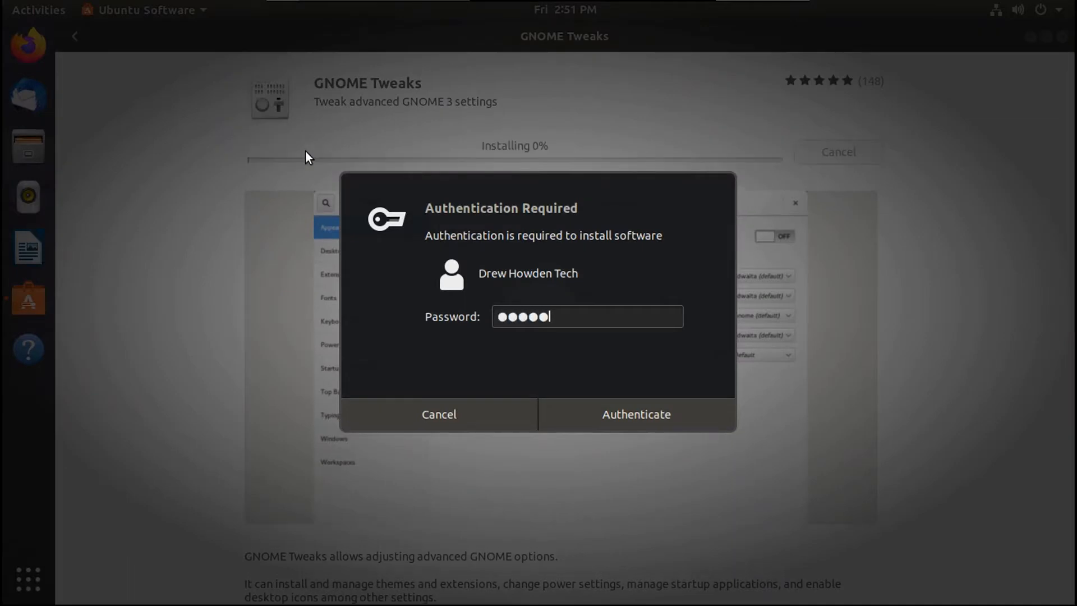
type("•")
key("Return")
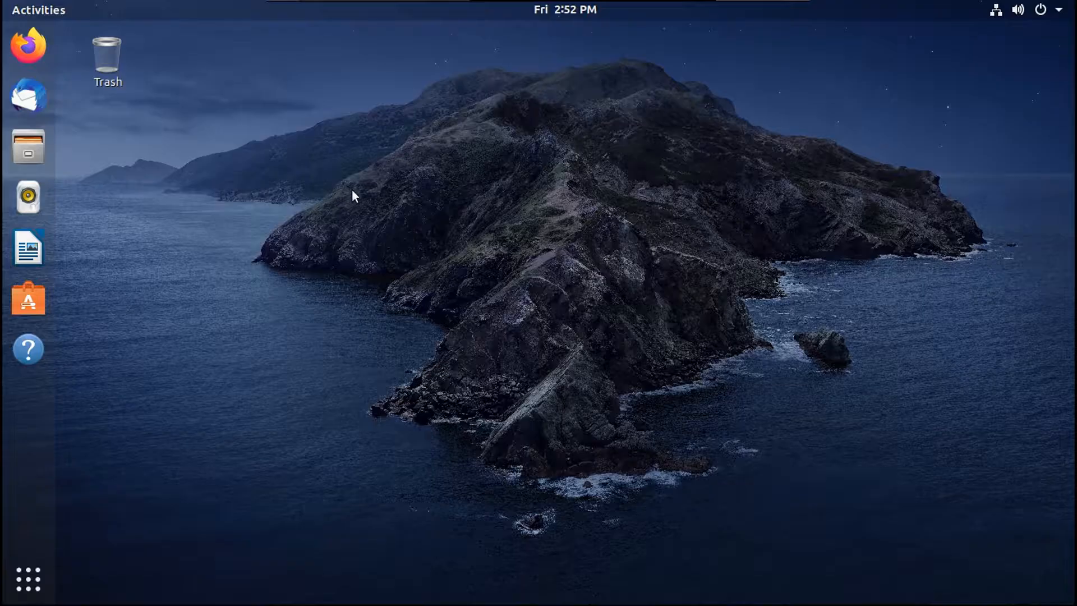
Step: Open the Home folder in the file manager and show its hidden files
left_click(37, 154)
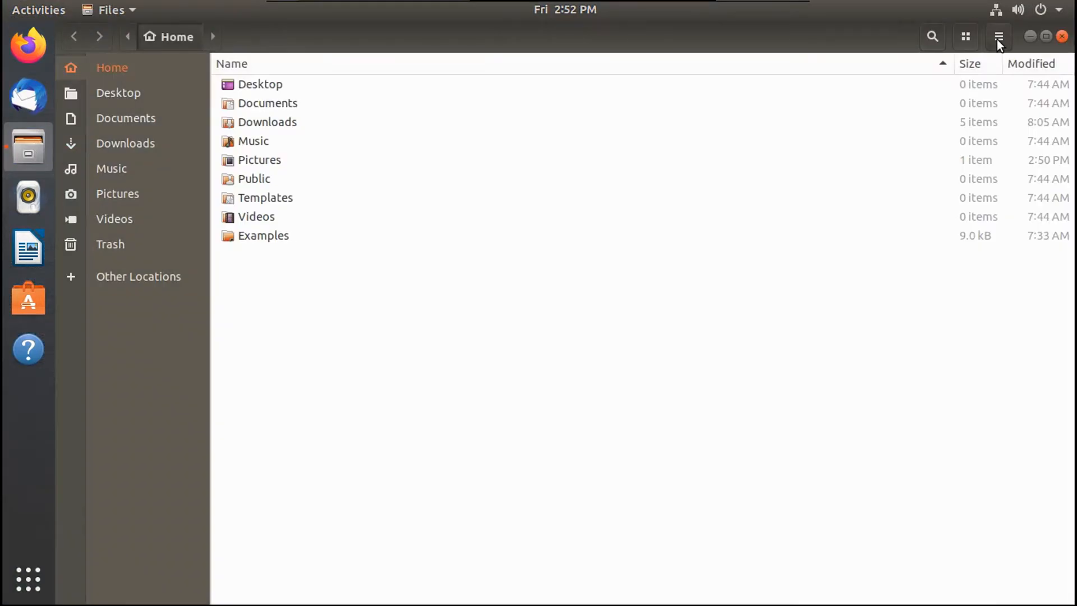
left_click(997, 38)
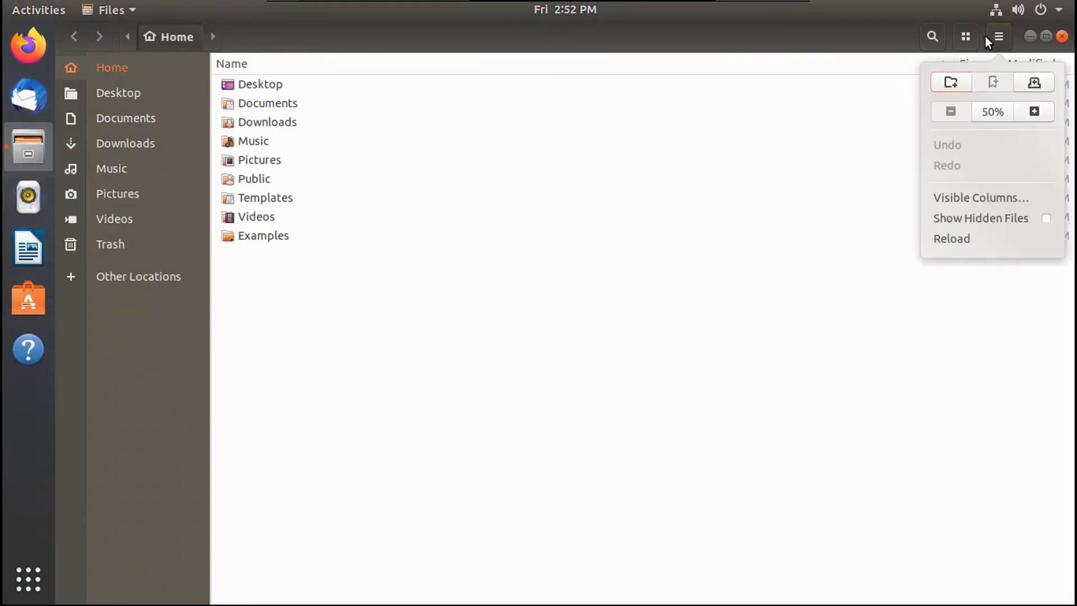
left_click(997, 221)
left_click(735, 457)
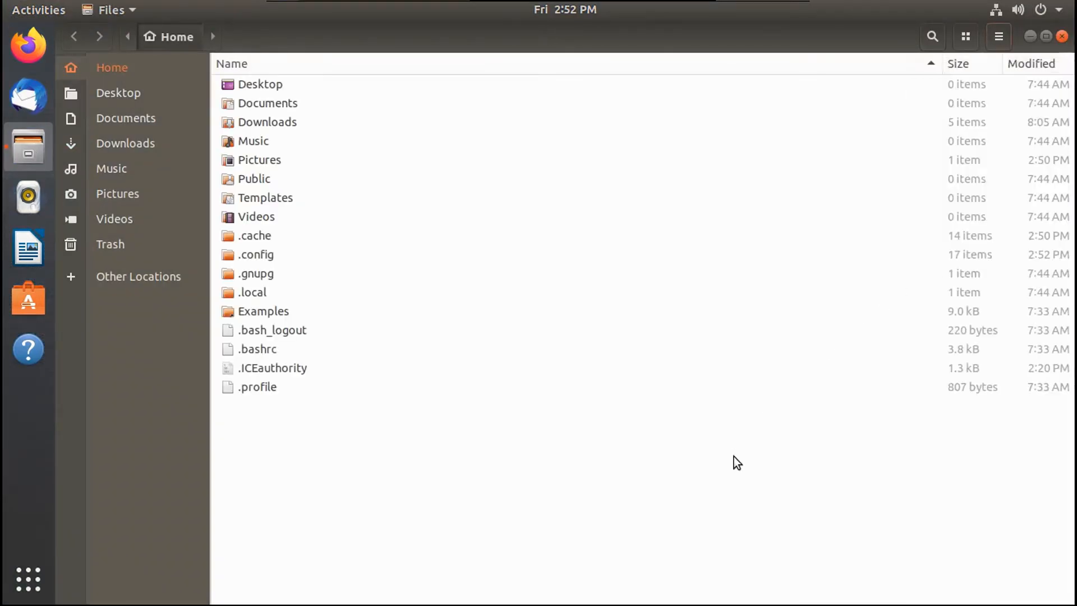
Step: Create a new folder named .themes in the Home folder
right_click(610, 455)
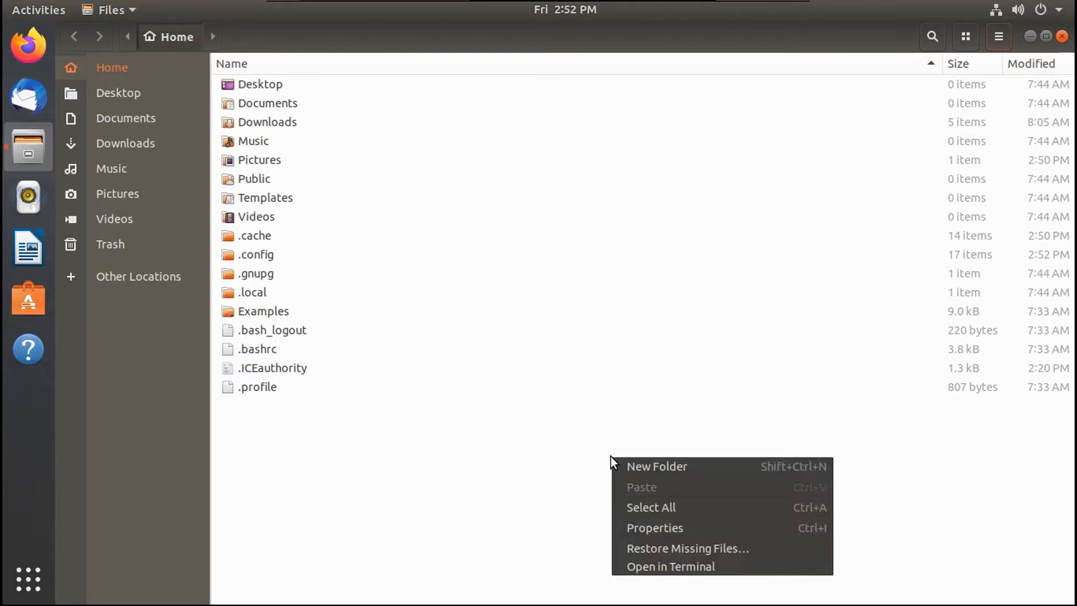
left_click(674, 462)
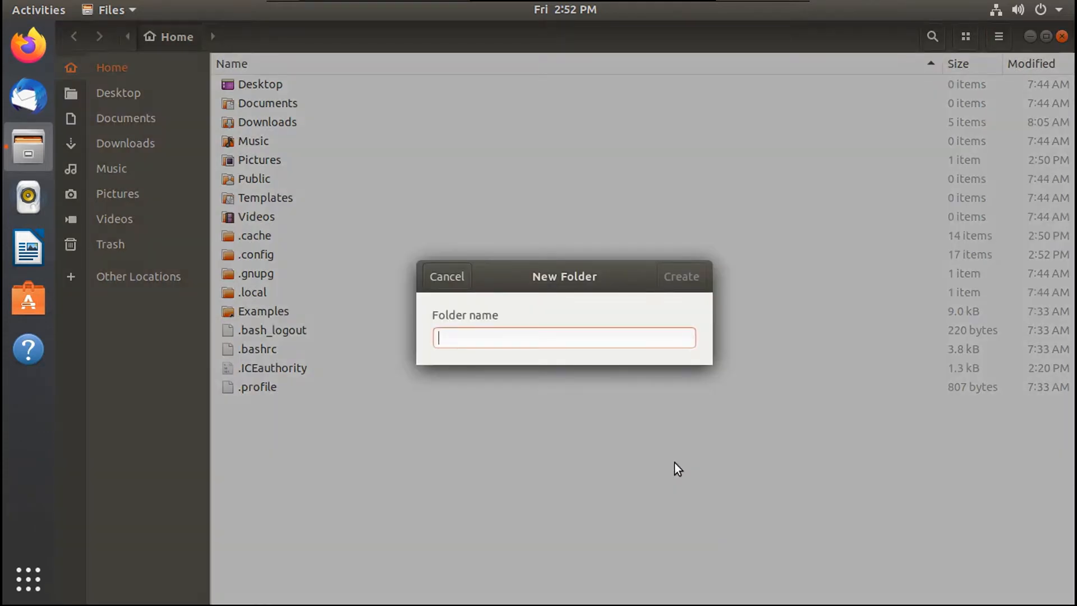
type(".themes")
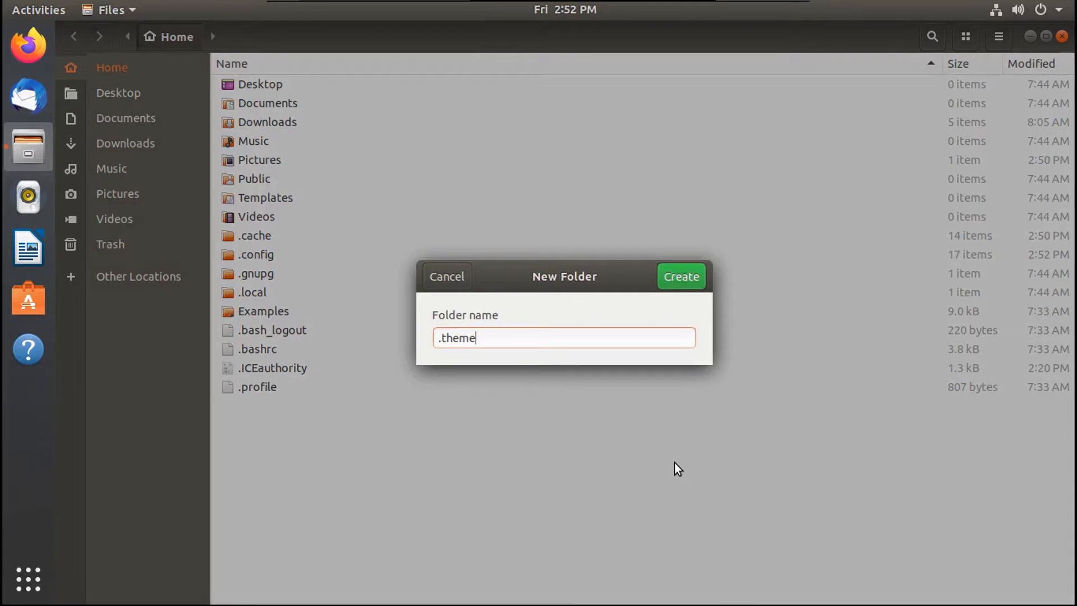
Step: Switch to Sublime Text and copy the McOS-themes URL from line 3 of the Sources file
left_click(173, 132)
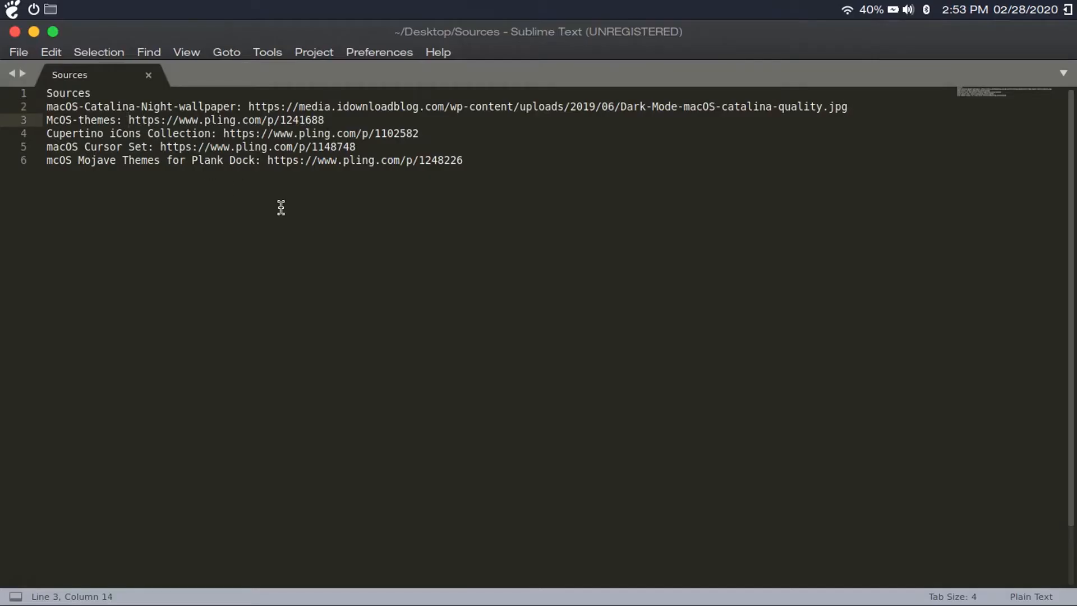
key("shift+Right")
key("shift+Right")
key("shift+Right")
key("shift+Right")
key("shift+Right")
key("shift+Right")
key("shift+Right")
key("shift+Right")
key("shift+Right")
key("shift+Right")
key("shift+Right")
key("shift+Right")
key("shift+Right")
key("shift+Right")
key("shift+Right")
key("shift+Right")
key("shift+Right")
key("shift+Right")
key("shift+Right")
key("shift+Right")
key("ctrl+c")
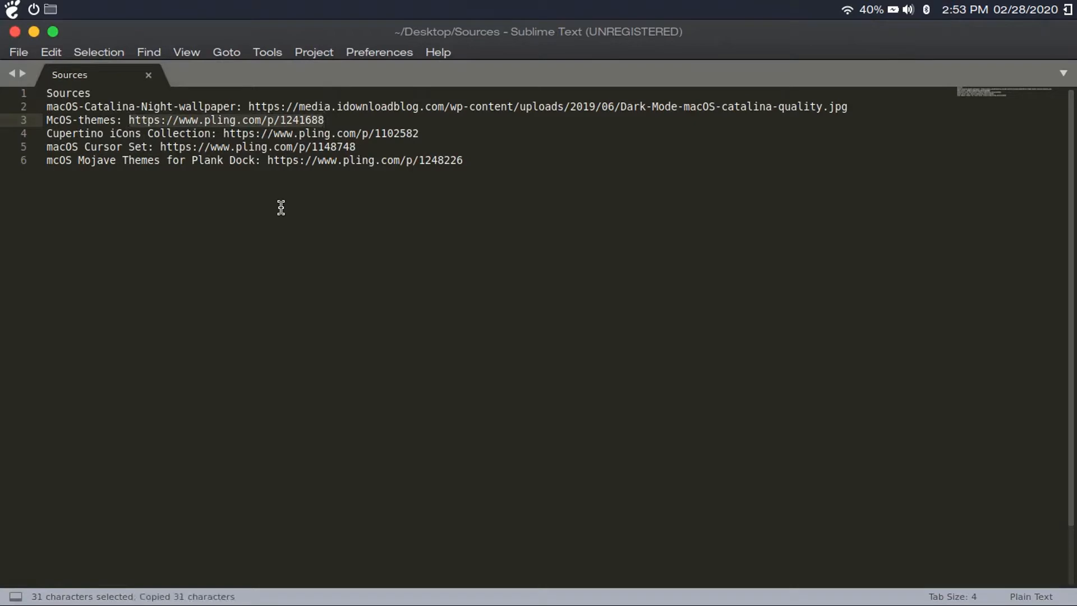
key("super")
key("Escape")
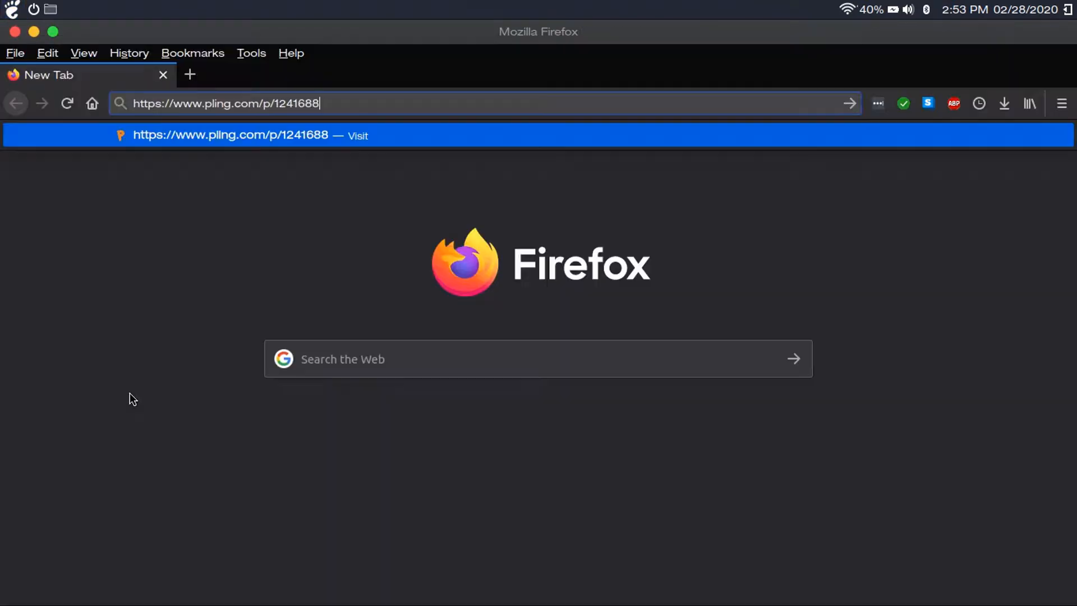
key("Return")
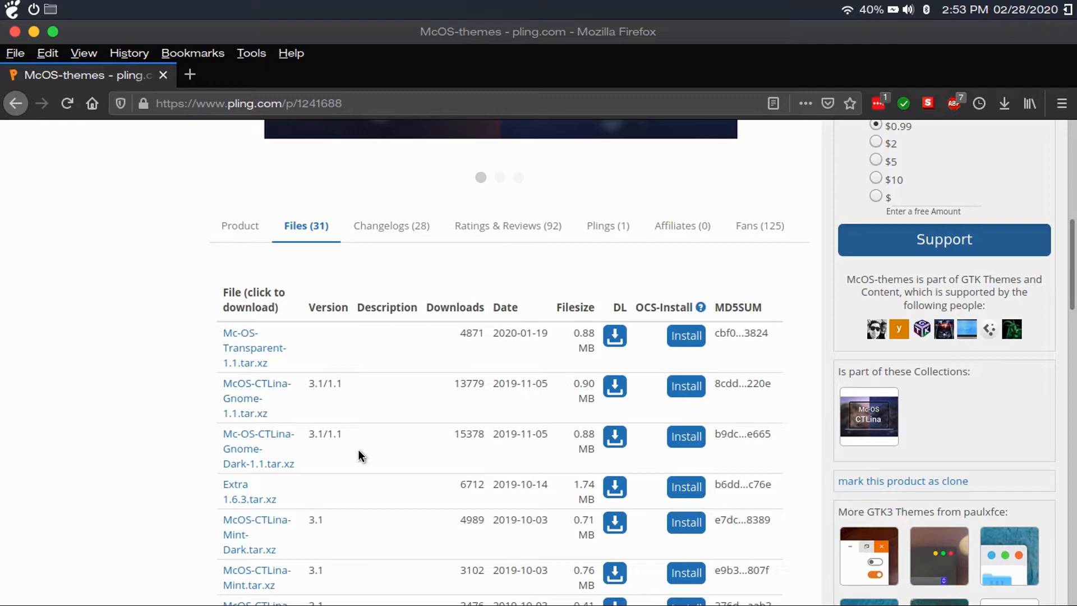
left_click(249, 439)
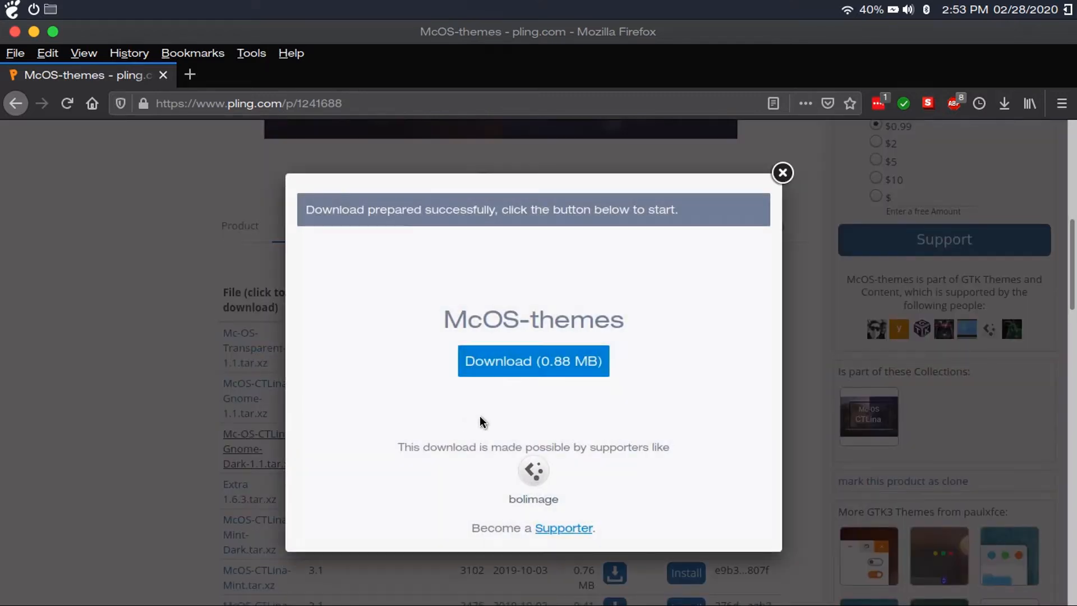
left_click(544, 377)
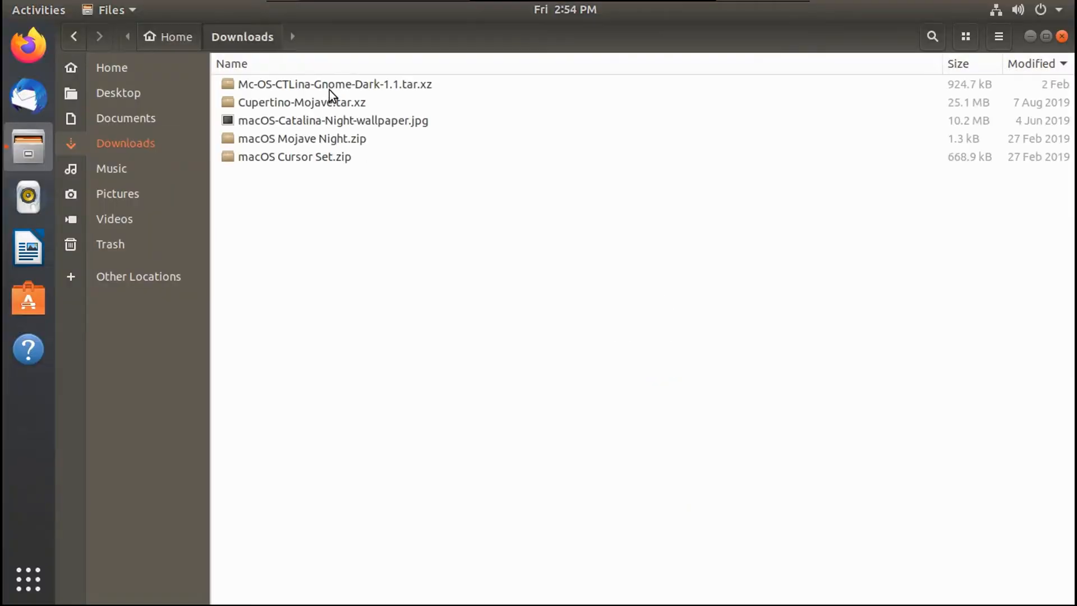
Step: Extract Mc-OS-CTLina-Gnome-Dark-1.1.tar.xz in Downloads and move the extracted folder into the Home folder's .themes folder
double_click(329, 88)
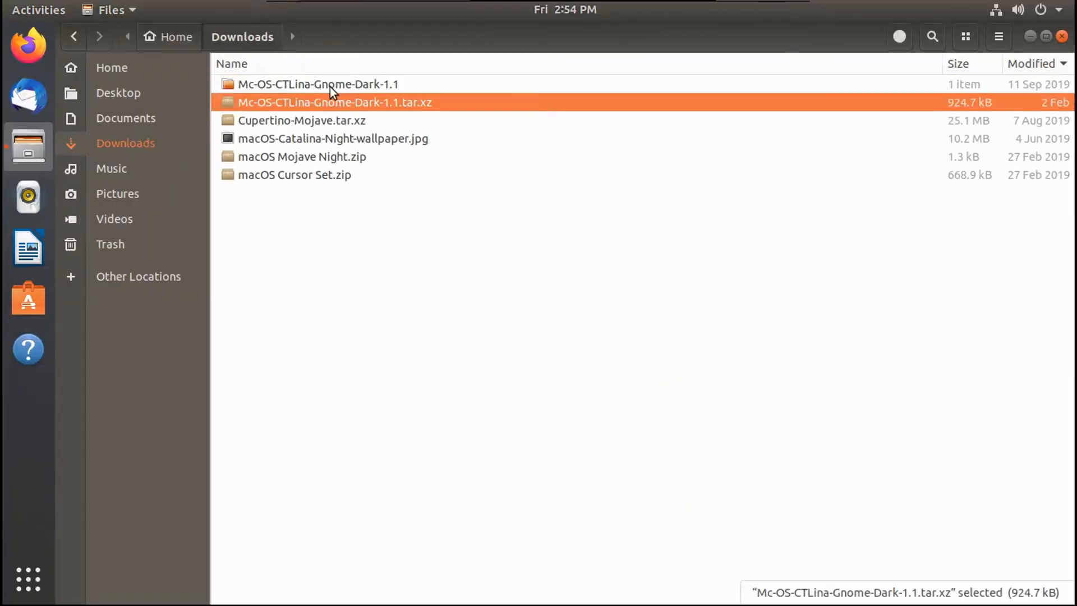
left_click(146, 70)
left_click(238, 310)
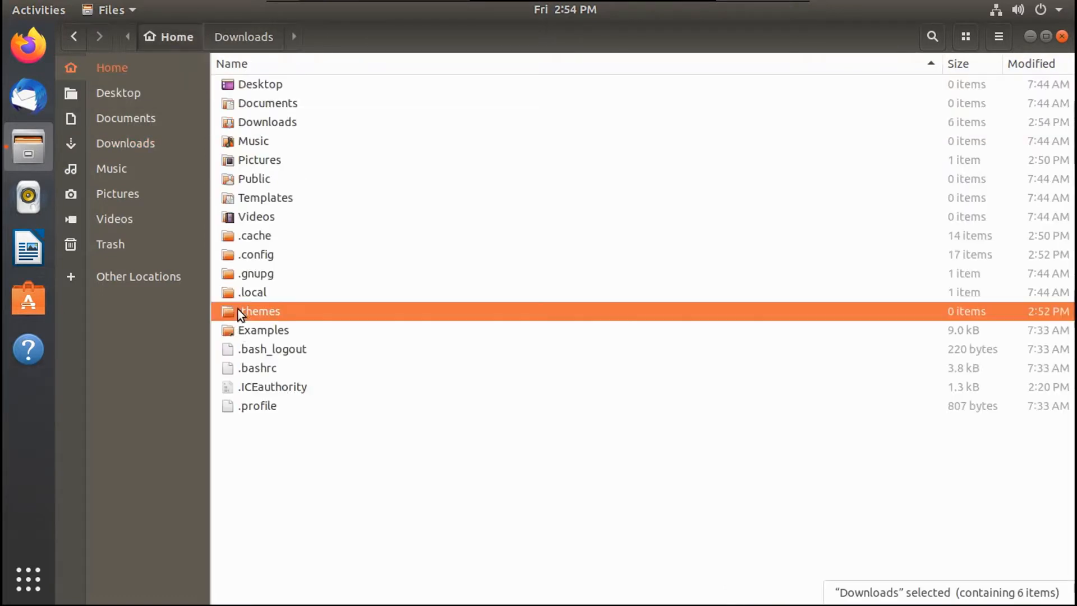
double_click(238, 311)
key("ctrl+v")
Step: Open Tweaks and set the Applications theme to Mc-OS-CTLina-Gnome-Dark-1.1
left_click(31, 586)
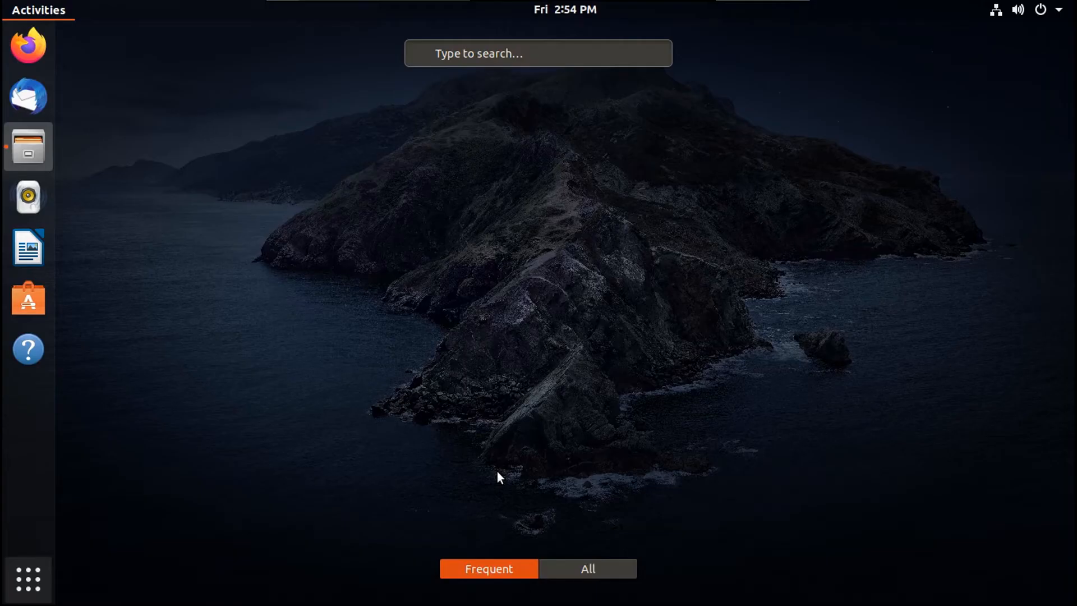
left_click(693, 149)
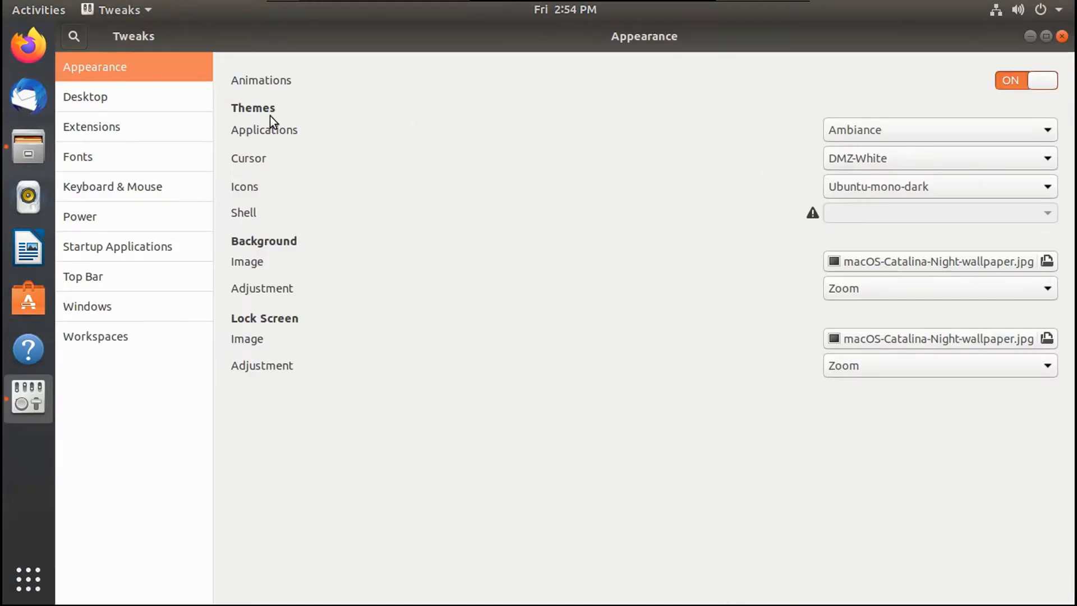
left_click(854, 126)
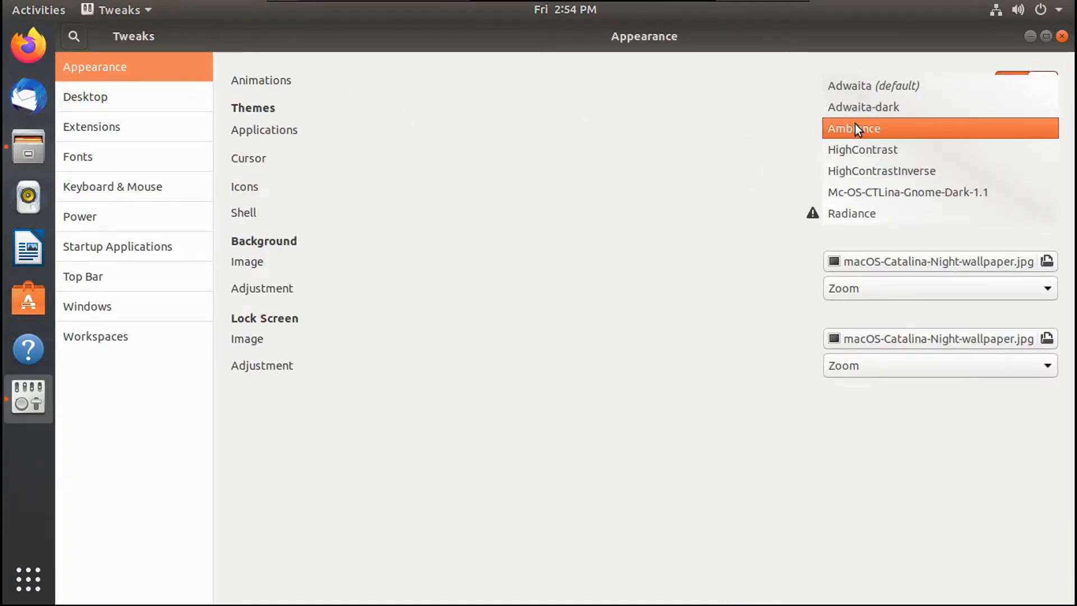
left_click(870, 198)
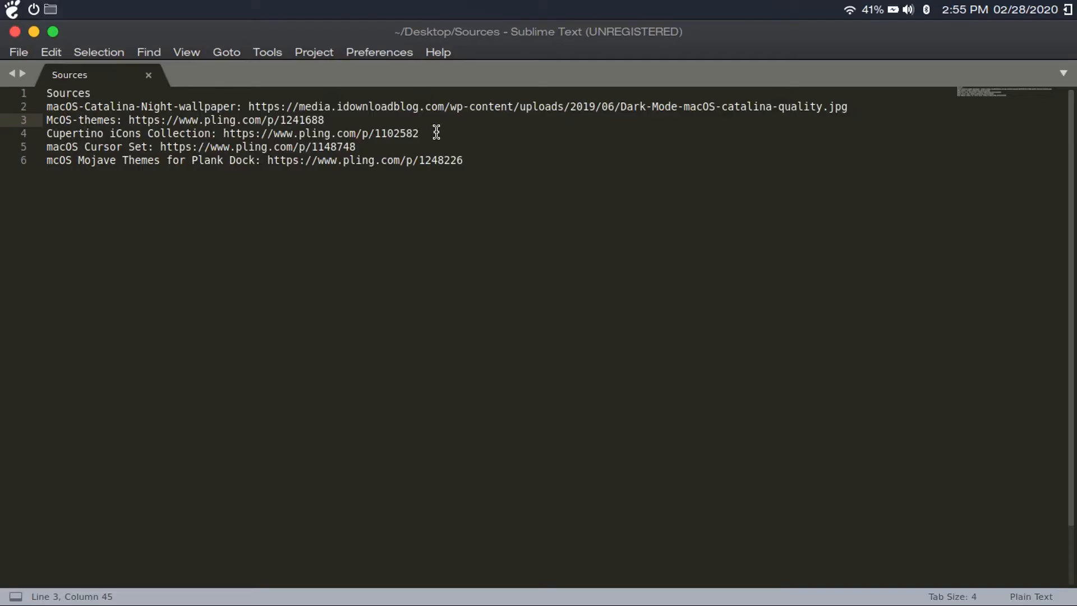
Step: Switch to Sublime Text and copy the Cupertino iCons Collection URL from line 4 of the Sources file
left_click(224, 134)
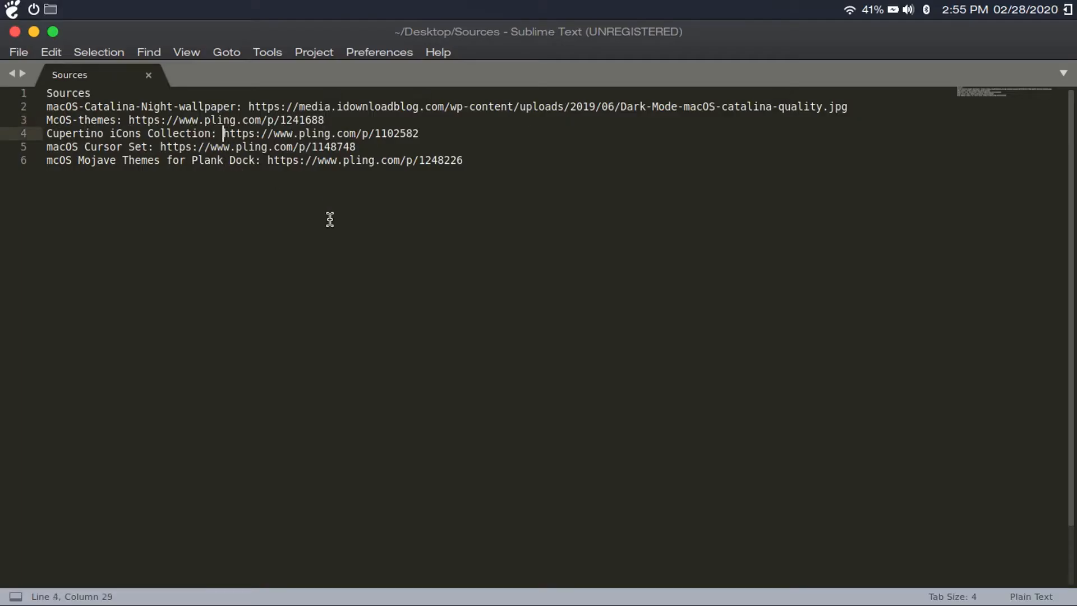
key("shift+Right")
key("shift+Right")
key("shift+Right")
key("shift+Right")
key("shift+Right")
key("shift+Right")
key("shift+Right")
key("shift+Right")
key("shift+Right")
key("shift+Right")
key("shift+Right")
key("shift+Right")
key("shift+Right")
key("shift+Right")
key("shift+Right")
key("shift+Right")
key("shift+Right")
key("shift+Right")
key("shift+Right")
key("shift+Right")
key("shift+Right")
key("shift+Right")
key("shift+Right")
key("shift+Right")
key("shift+Right")
key("shift+Right")
key("shift+Right")
key("shift+Right")
key("shift+Right")
key("shift+Right")
key("shift+Right")
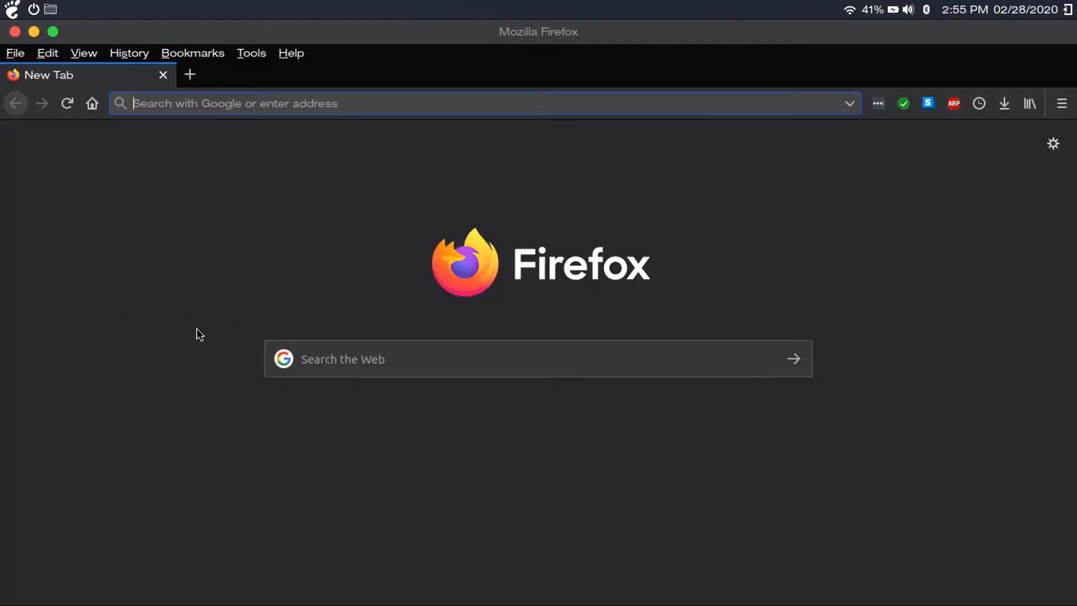
type("https://www.pling.com/p/1102582")
key("Return")
left_click(305, 230)
scroll(386, 328, "down", 3)
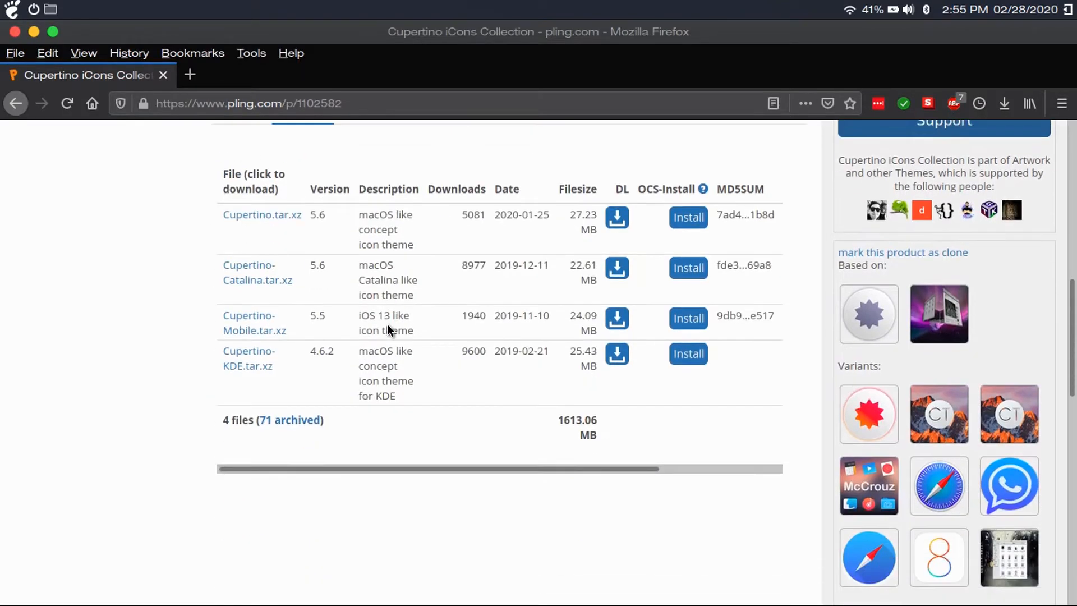
left_click(297, 405)
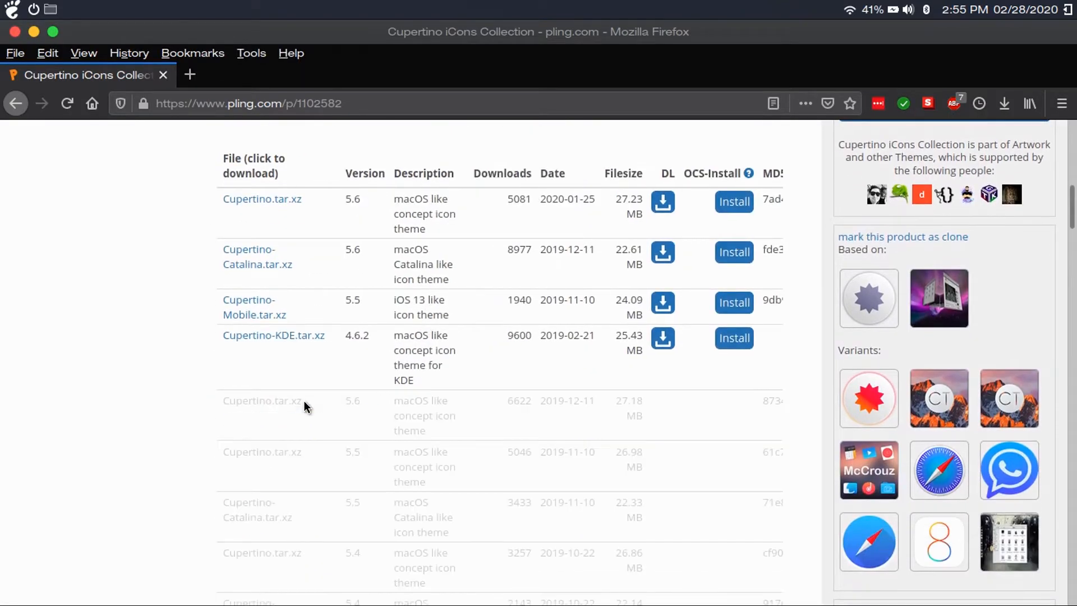
Step: Download the archived Cupertino-Mojave.tar.xz version 4.6.3 and close Firefox
scroll(304, 401, "down", 3)
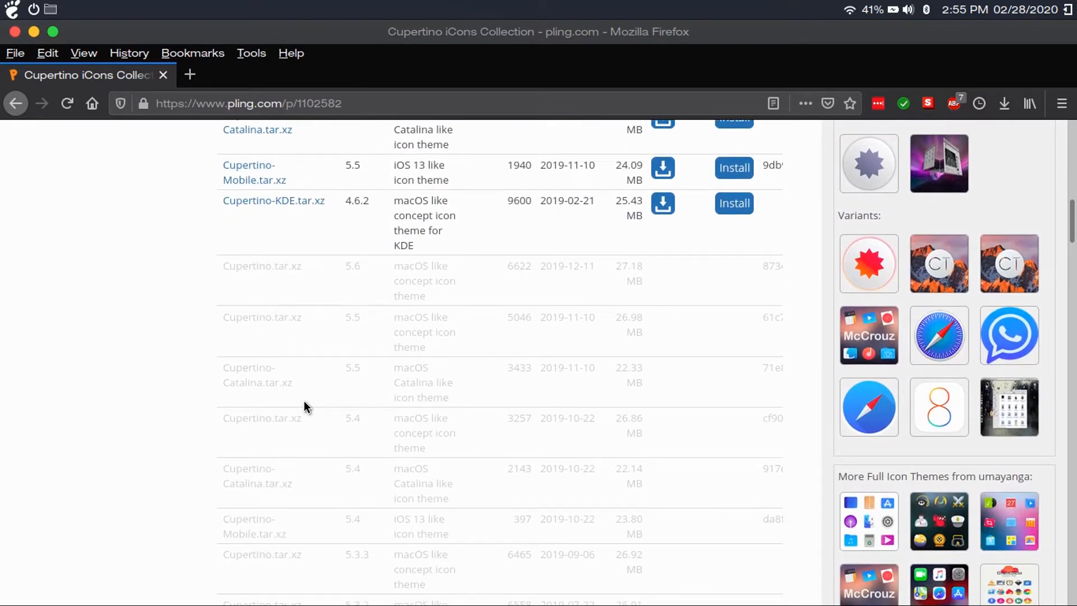
scroll(304, 405, "down", 3)
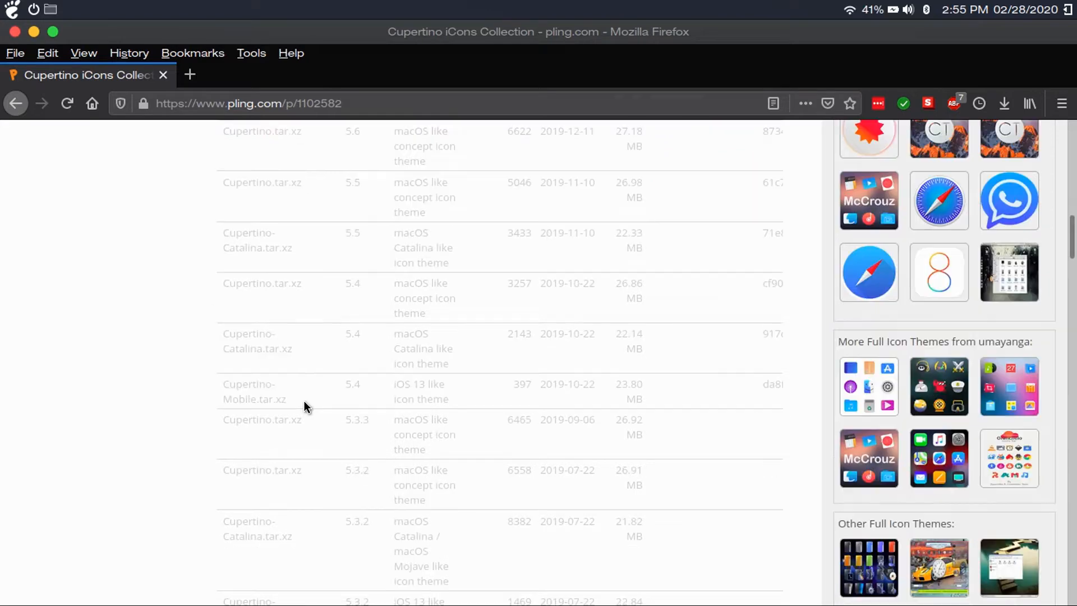
scroll(304, 400, "down", 3)
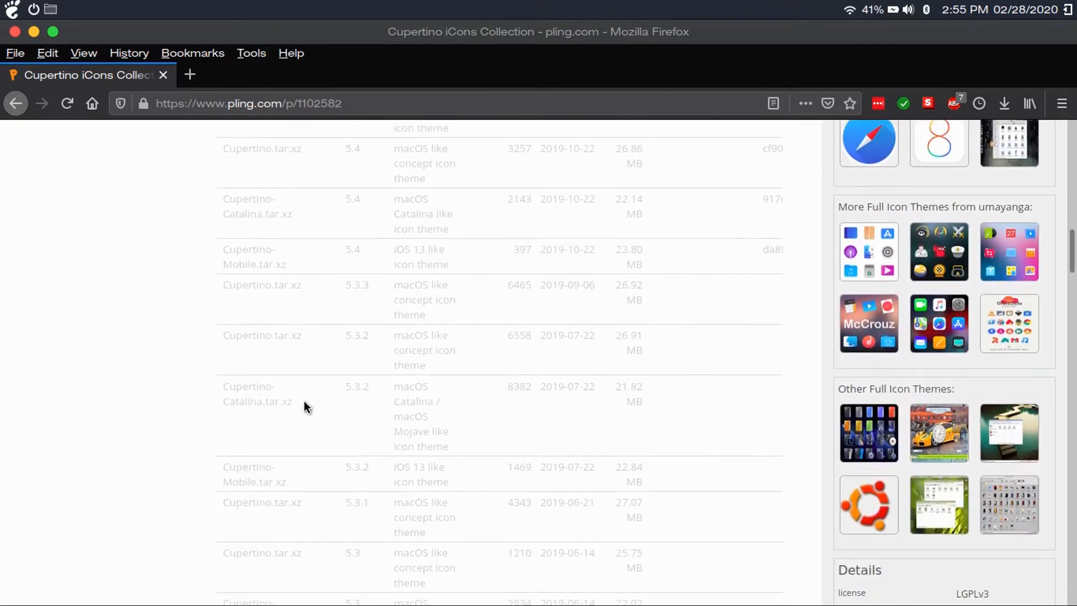
scroll(304, 401, "down", 5)
scroll(304, 401, "down", 9)
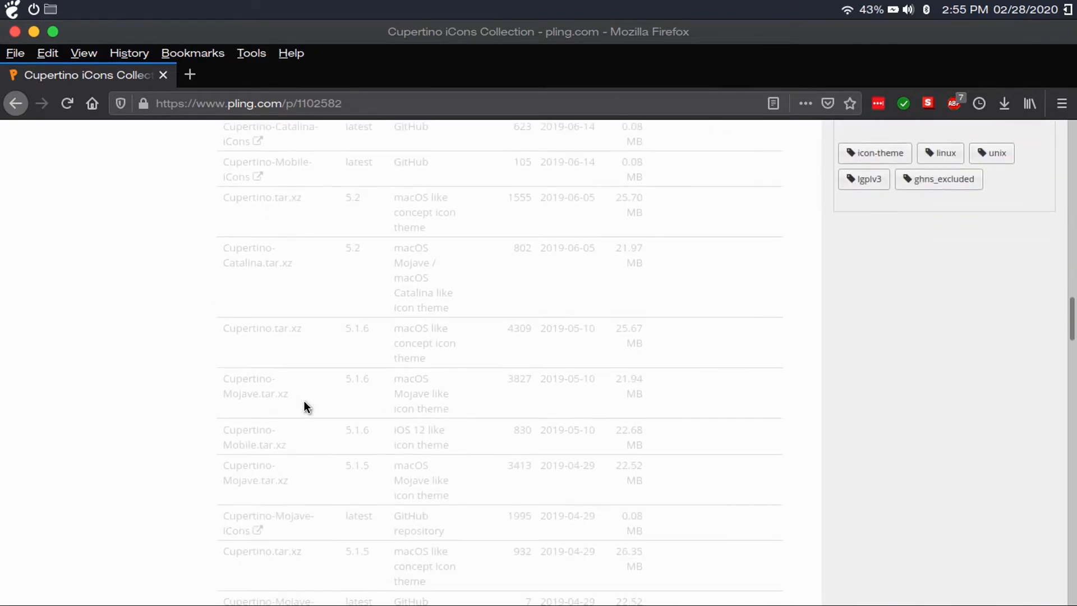
scroll(304, 400, "down", 10)
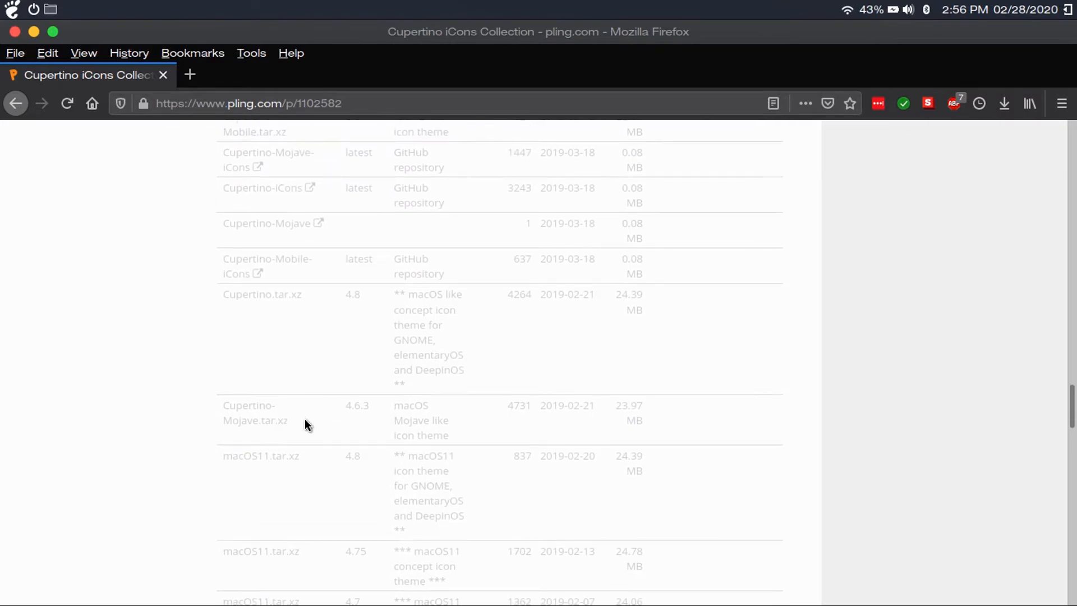
left_click(244, 409)
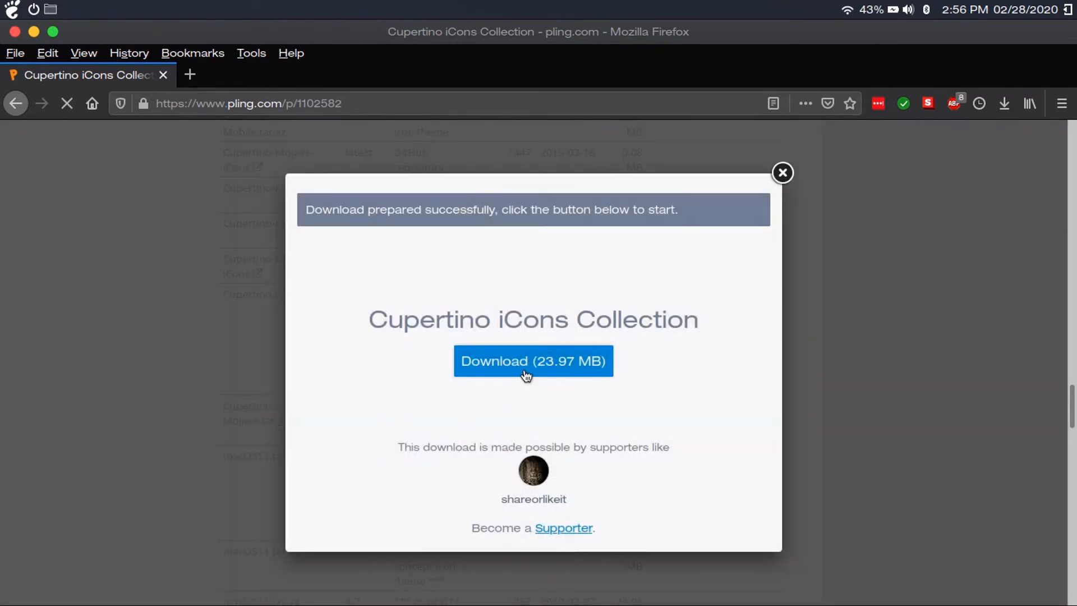
left_click(526, 373)
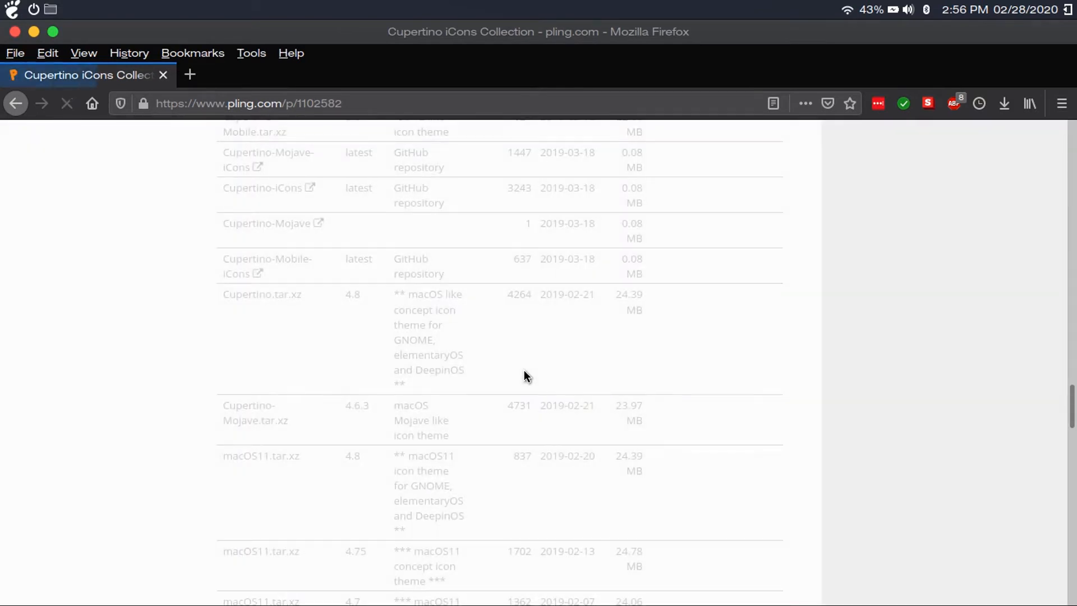
left_click(584, 412)
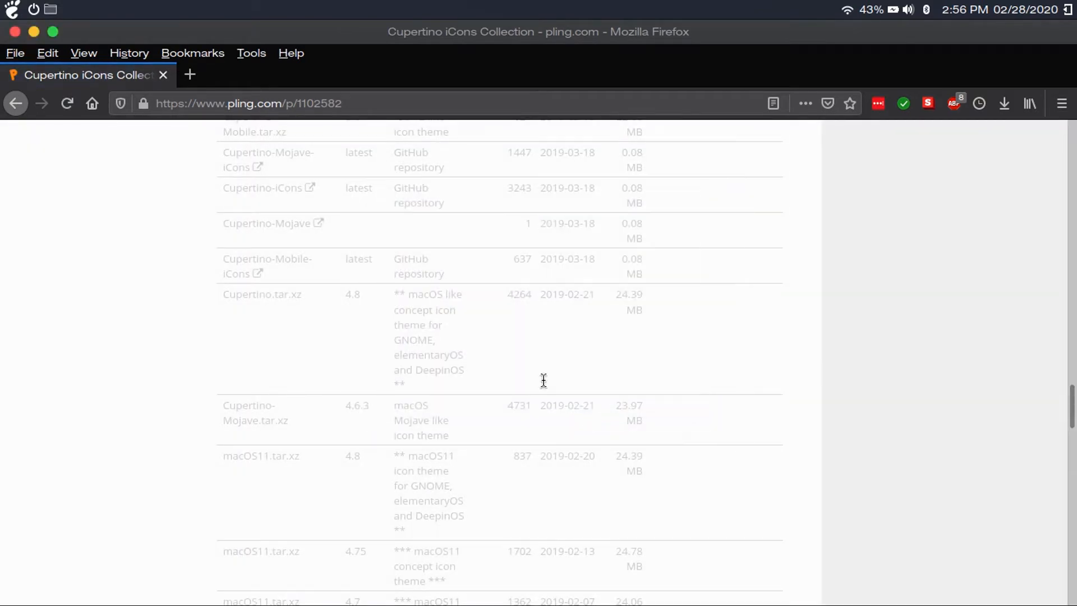
left_click(14, 32)
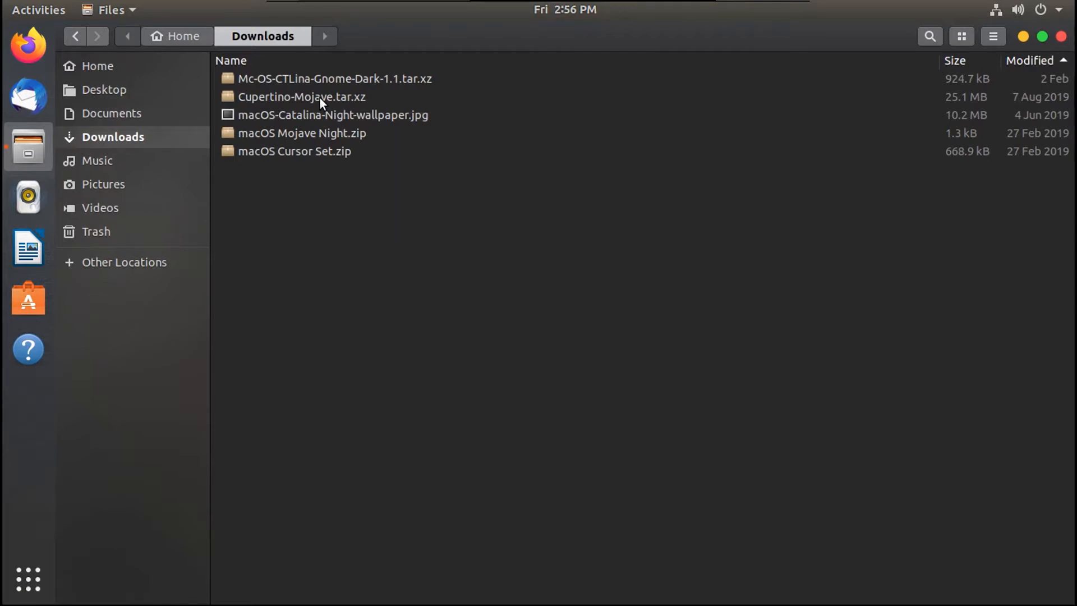
Step: Extract Cupertino-Mojave.tar.xz in the Downloads folder of the file manager
left_click(325, 98)
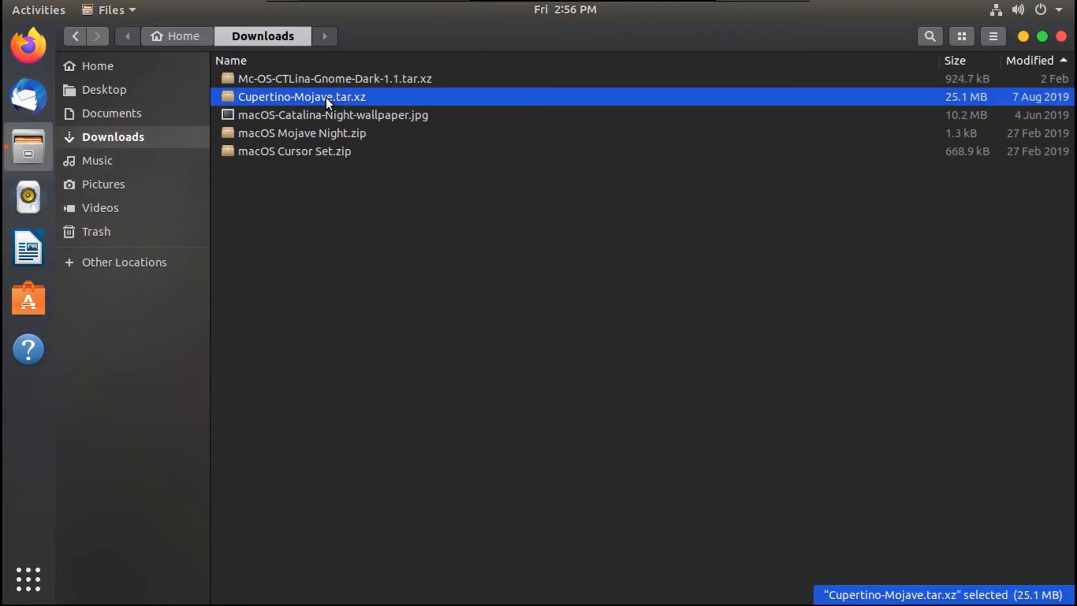
double_click(325, 98)
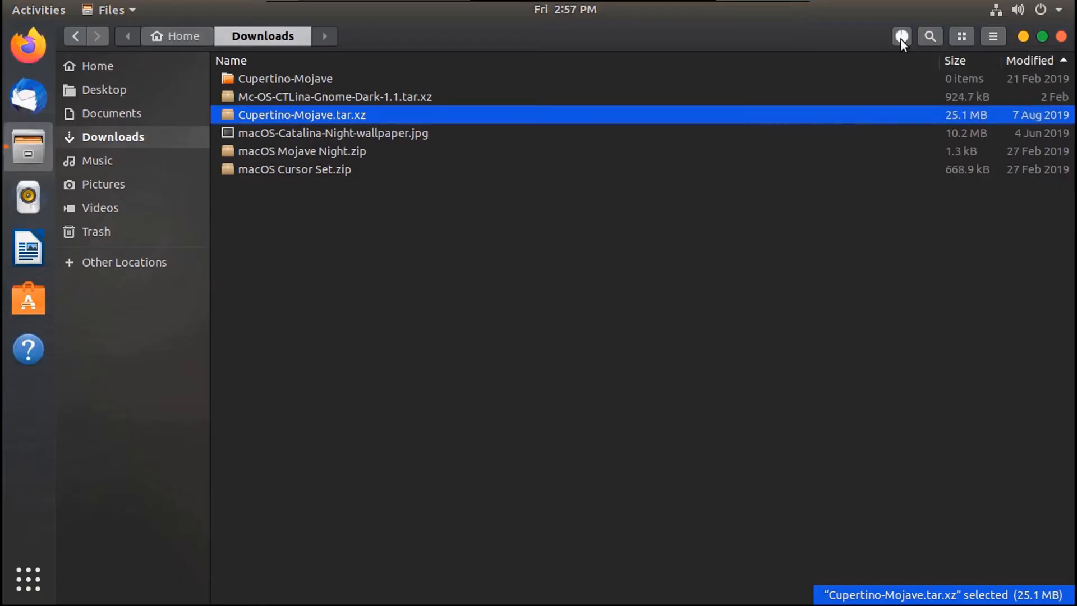
left_click(900, 37)
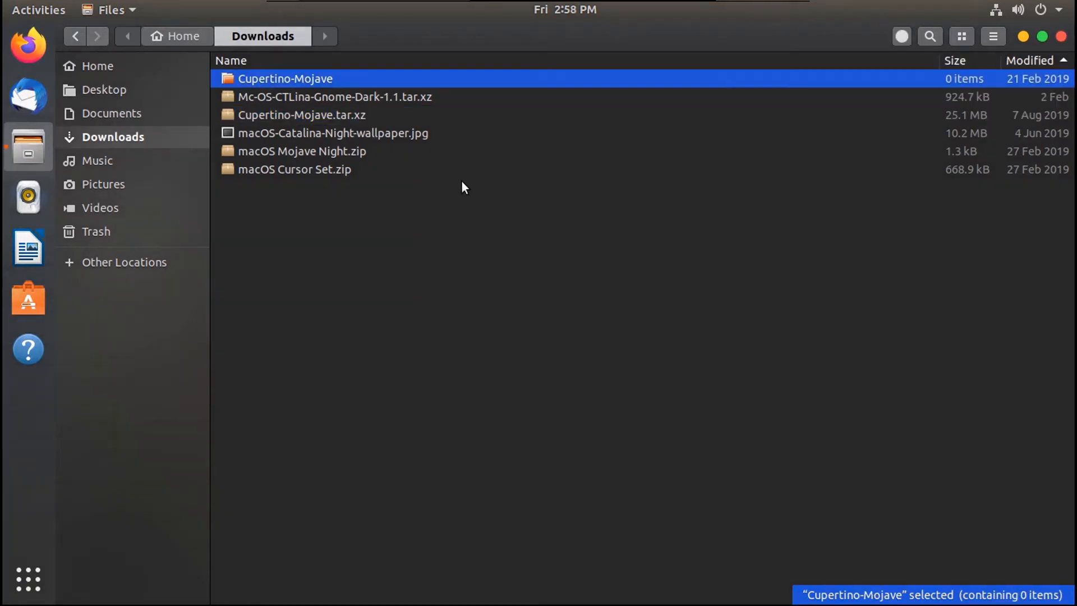
Step: Create a folder named .icons in the Home folder and move the extracted Cupertino-Mojave folder into it
key("alt+Up")
left_click(292, 439)
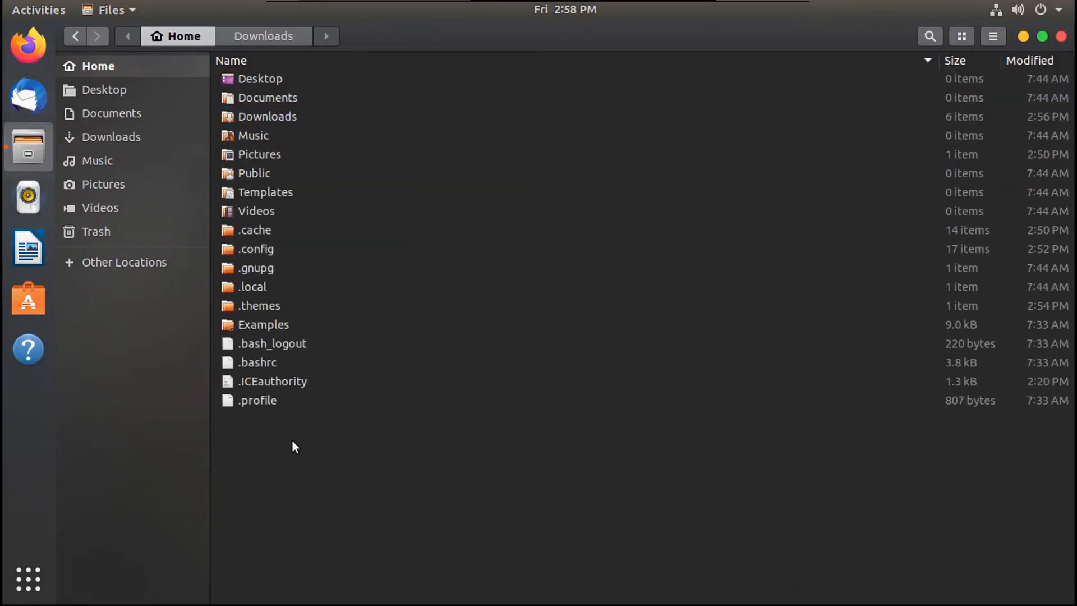
right_click(291, 439)
left_click(319, 454)
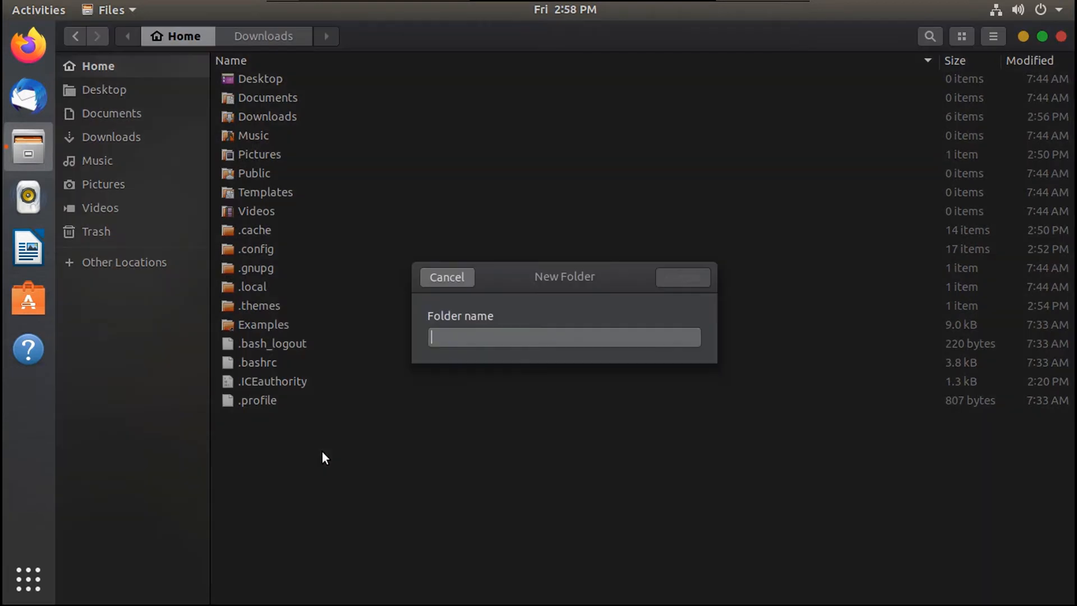
type(".ico")
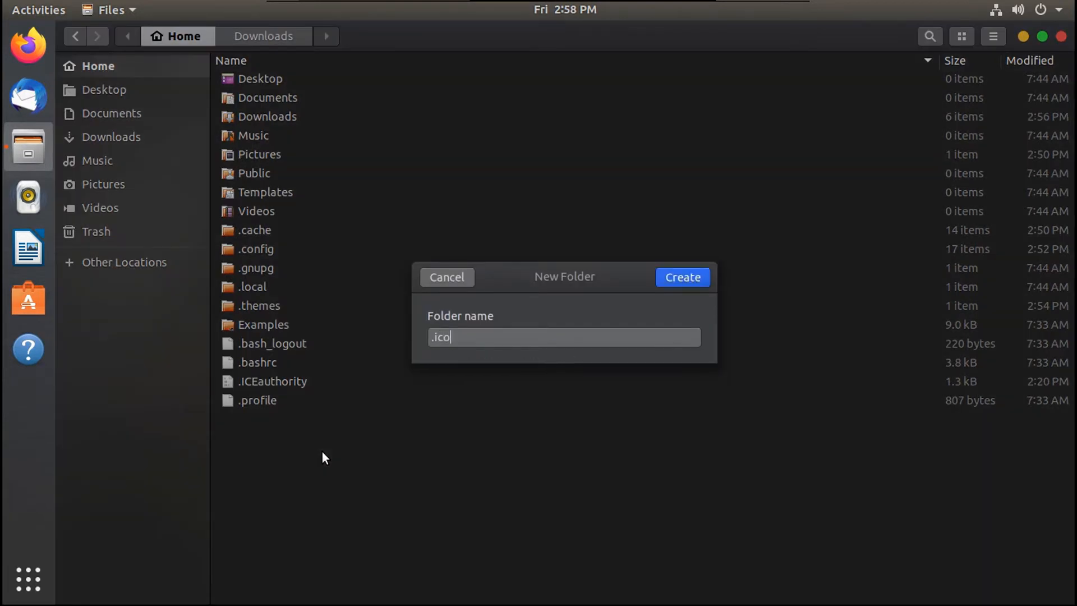
type("ns")
key("Return")
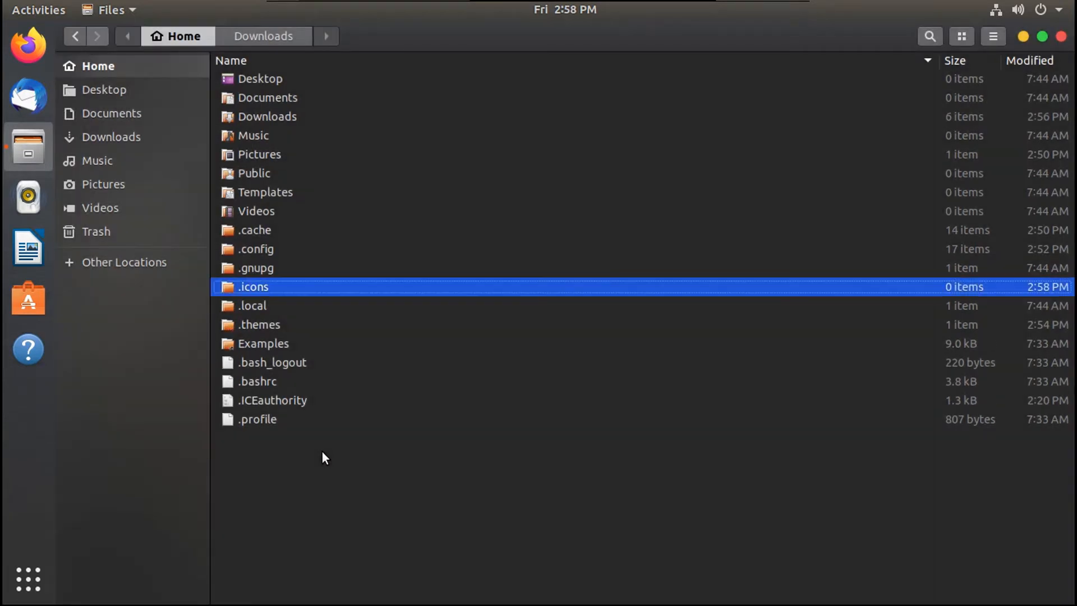
key("Return")
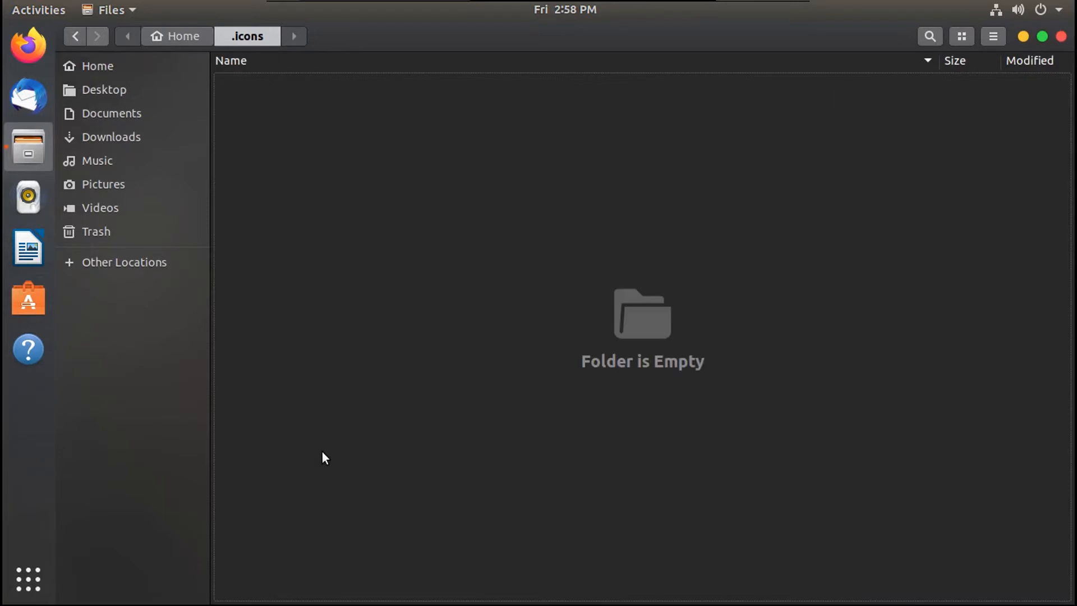
key("ctrl+v")
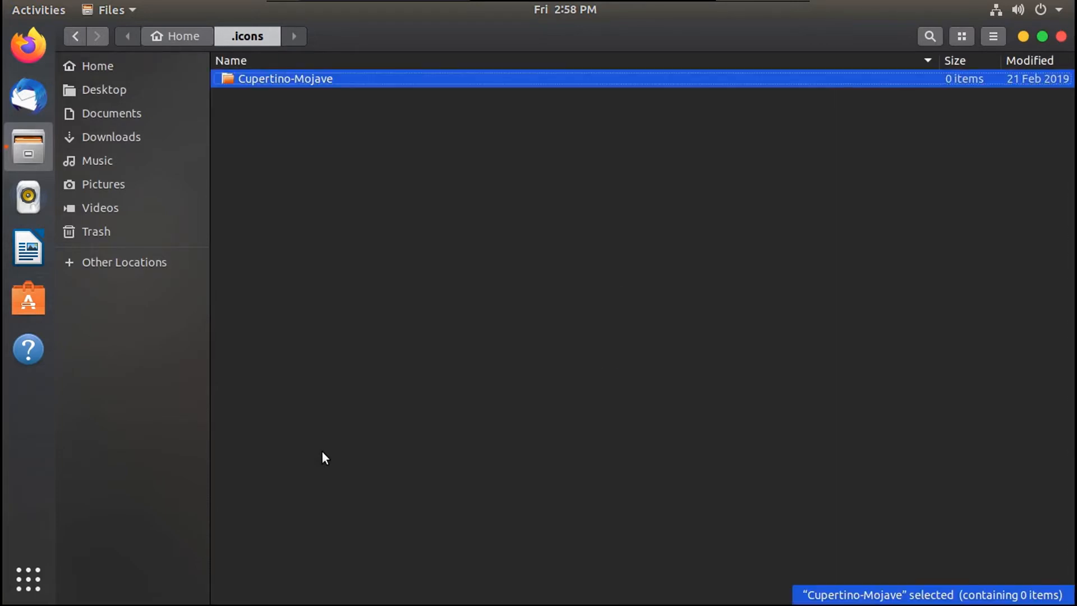
Step: Open Tweaks and set the Icons theme to Cupertino-Mojave
key("super+a")
left_click(718, 170)
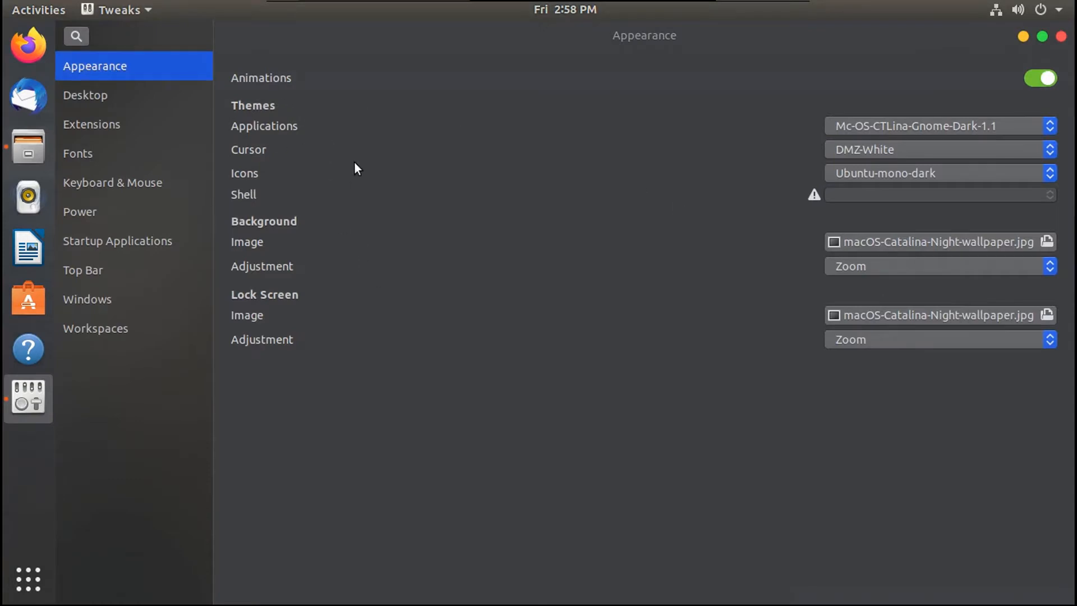
left_click(869, 175)
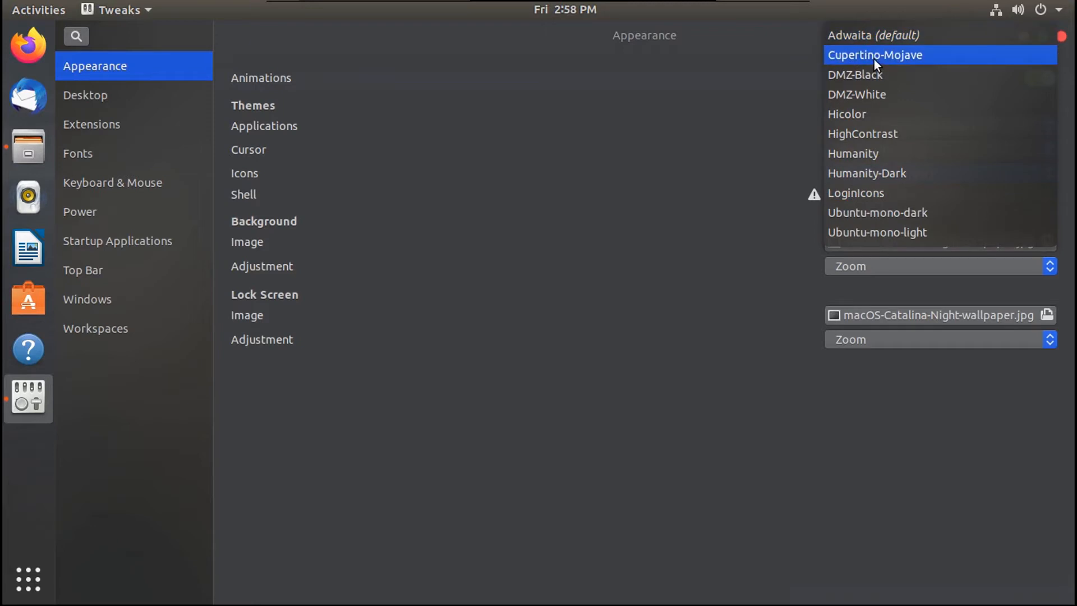
left_click(874, 60)
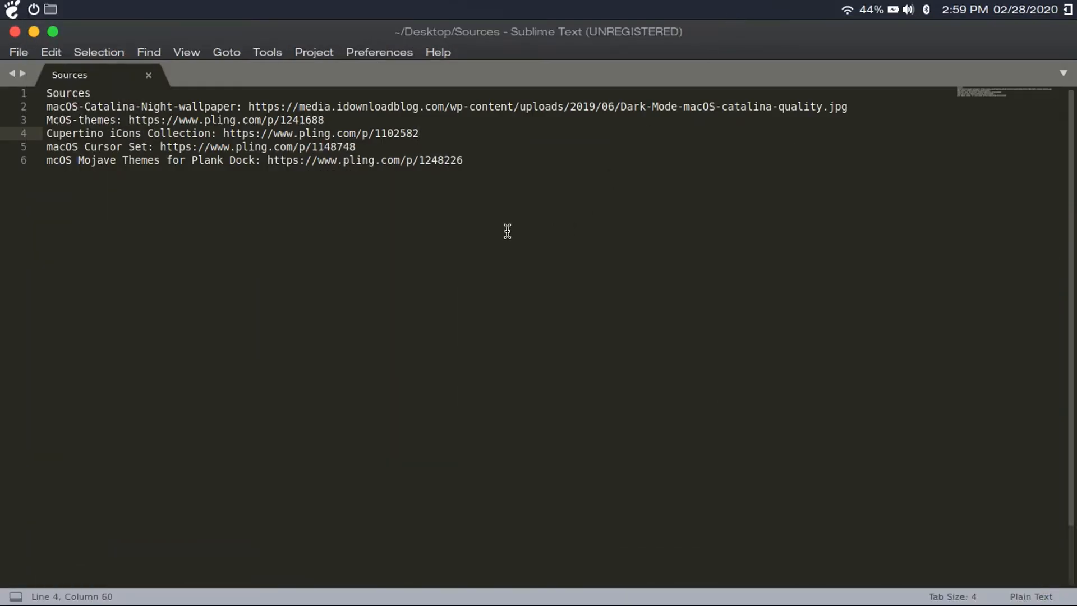
Step: Switch to Sublime Text and copy the macOS Cursor Set URL from line 5 of the Sources file
left_click(360, 147)
key("shift+Left")
key("shift+Left")
key("shift+Left")
key("shift+Left")
key("shift+Left")
key("shift+Left")
key("shift+Left")
key("shift+Left")
key("shift+Left")
key("shift+Left")
key("shift+Left")
key("shift+Left")
key("shift+Left")
key("shift+Left")
key("shift+Left")
key("shift+Left")
key("shift+Left")
key("shift+Left")
key("shift+Left")
key("shift+Left")
key("shift+Left")
key("shift+Left")
key("shift+Left")
key("shift+Left")
key("shift+Left")
key("shift+Left")
key("shift+Left")
key("shift+Left")
key("shift+Left")
key("shift+Left")
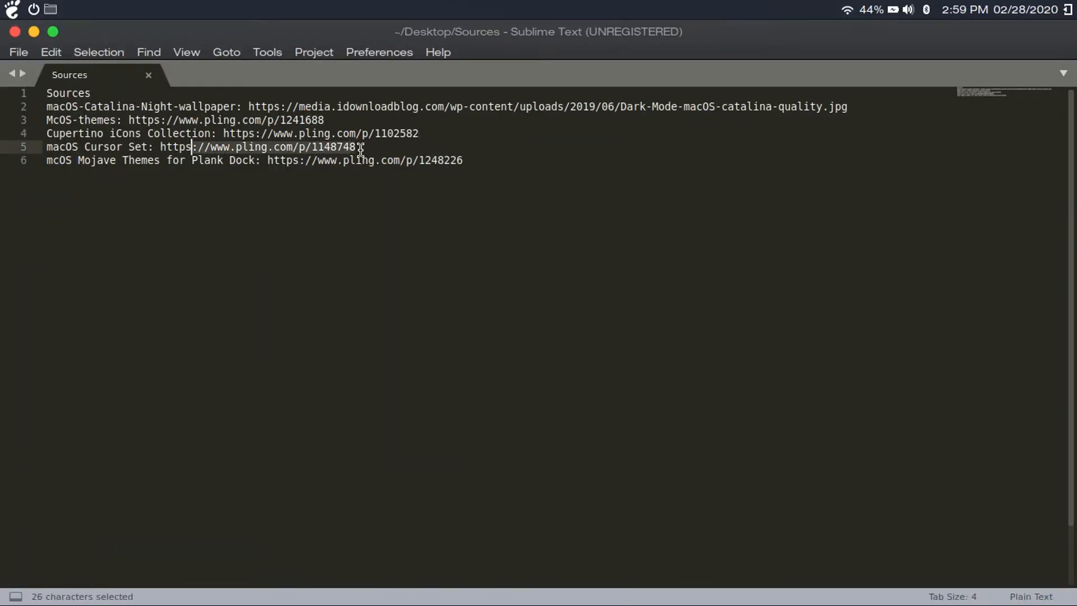
mouse_move(132, 577)
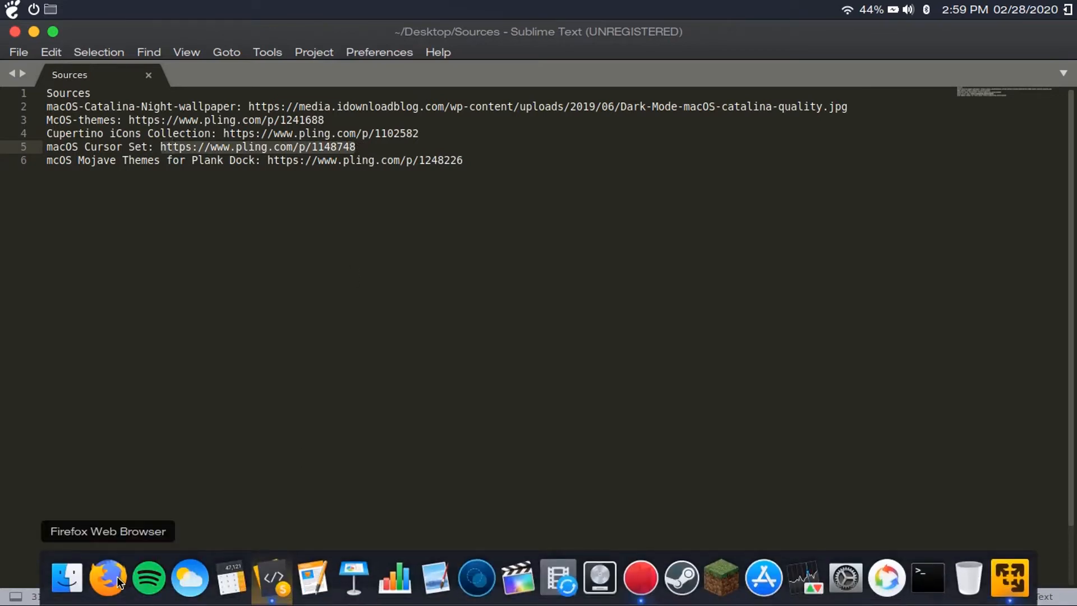
key("ctrl+c")
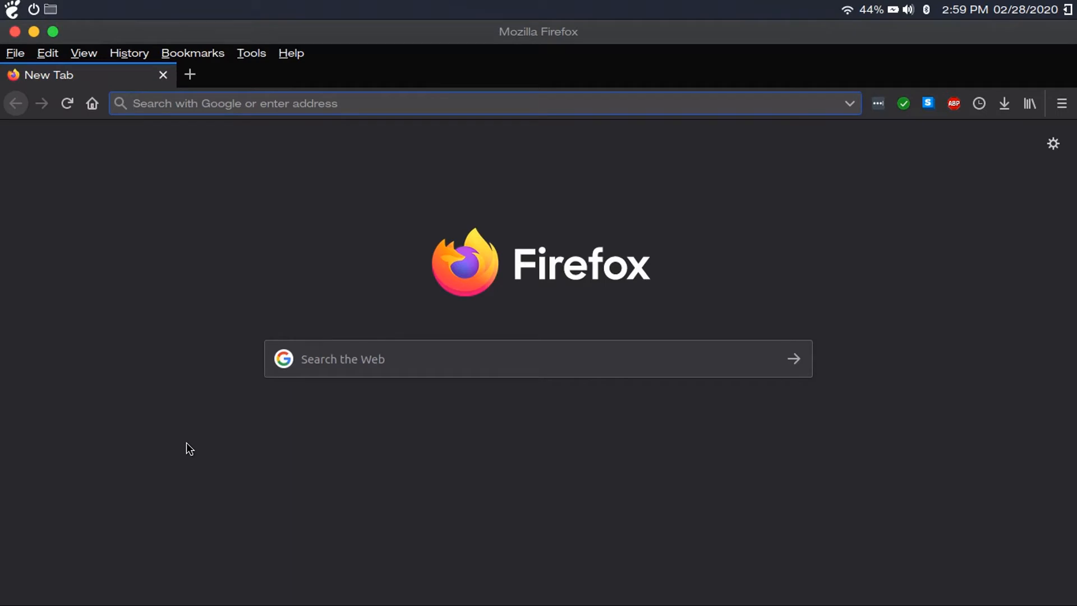
Step: Switch to Firefox, open the copied macOS Cursor Set address and review the theme's preview and description
key("ctrl+v")
key("Return")
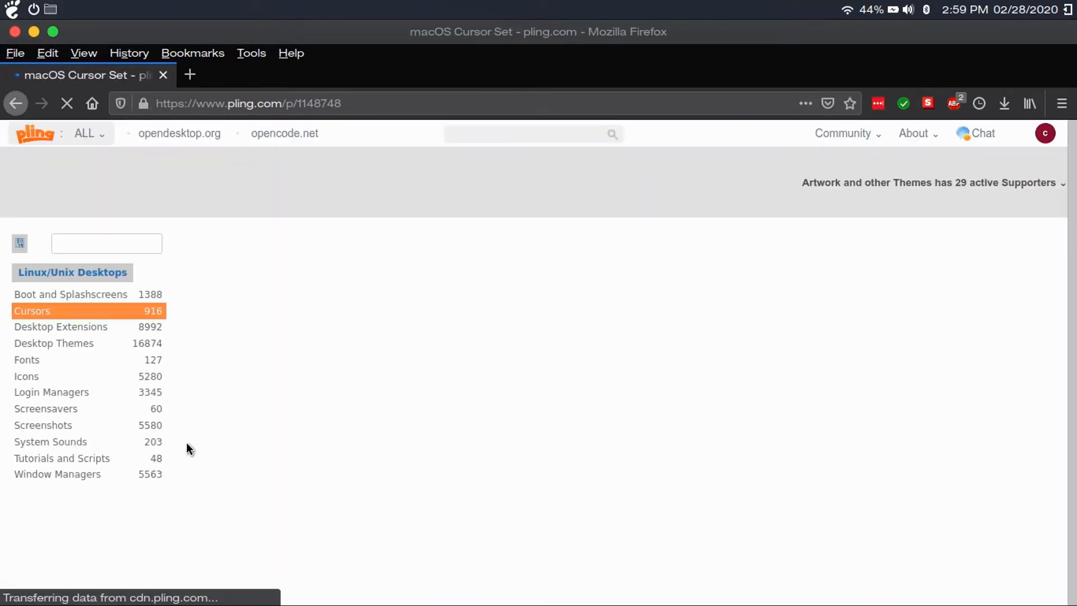
scroll(196, 446, "down", 5)
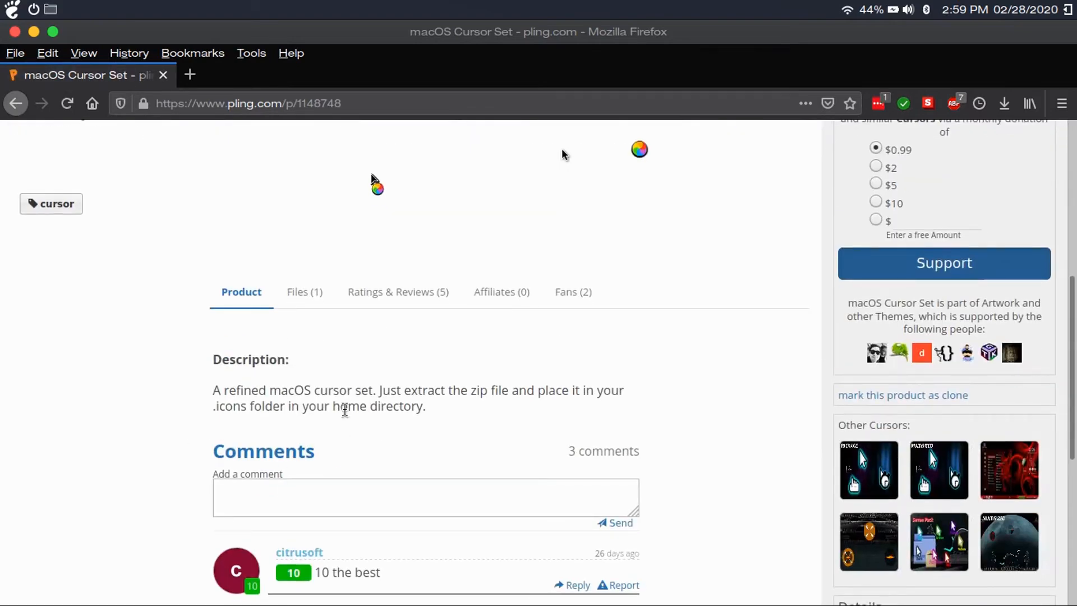
scroll(318, 322, "up", 4)
scroll(316, 418, "down", 4)
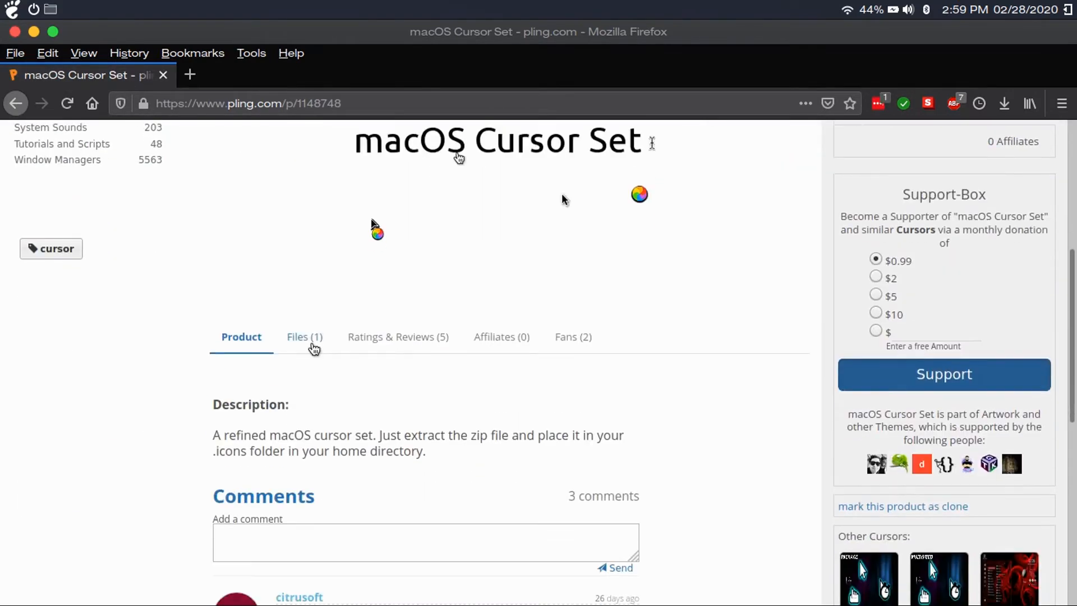
Step: Start the download of macOS Cursor Set.zip from the page's file list and cancel the save dialog
left_click(310, 347)
left_click(240, 463)
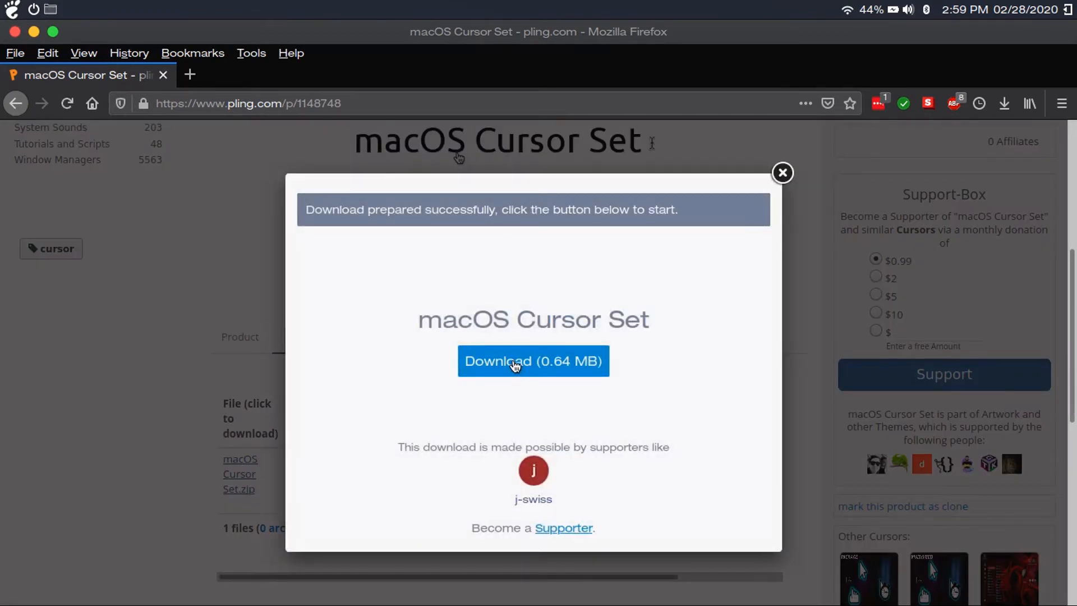
left_click(514, 364)
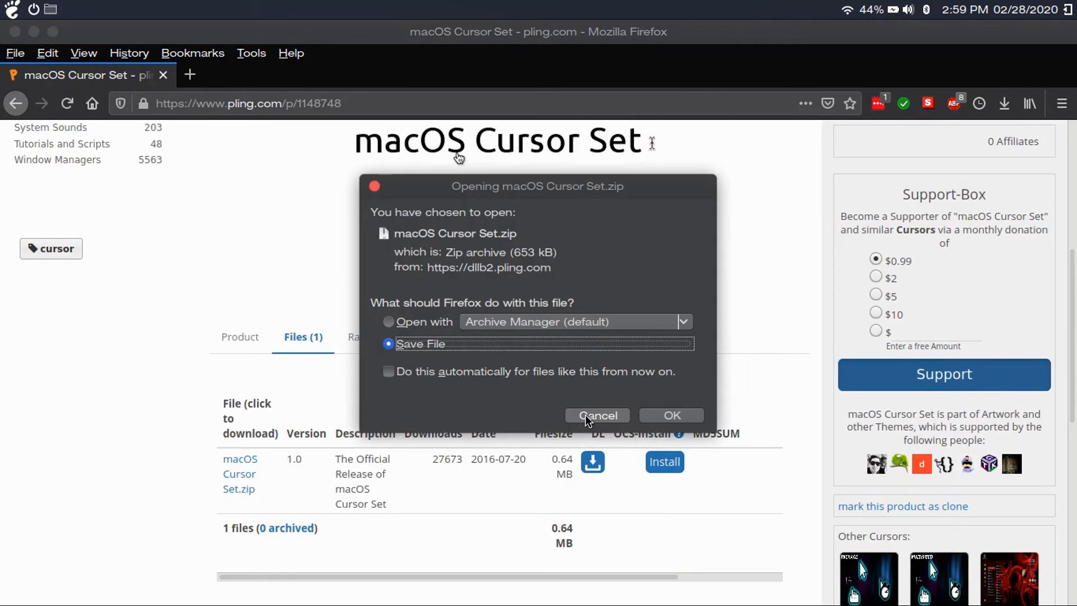
left_click(597, 415)
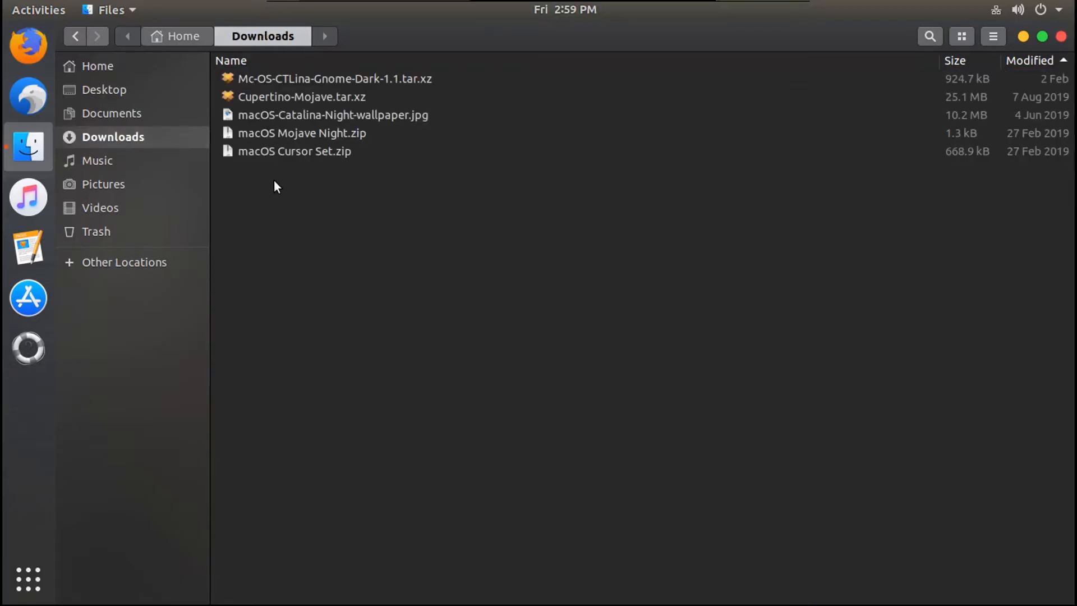
Step: In the file manager, extract macOS Cursor Set.zip from Downloads into Home's .icons folder, and close the archive and file windows
left_click(348, 152)
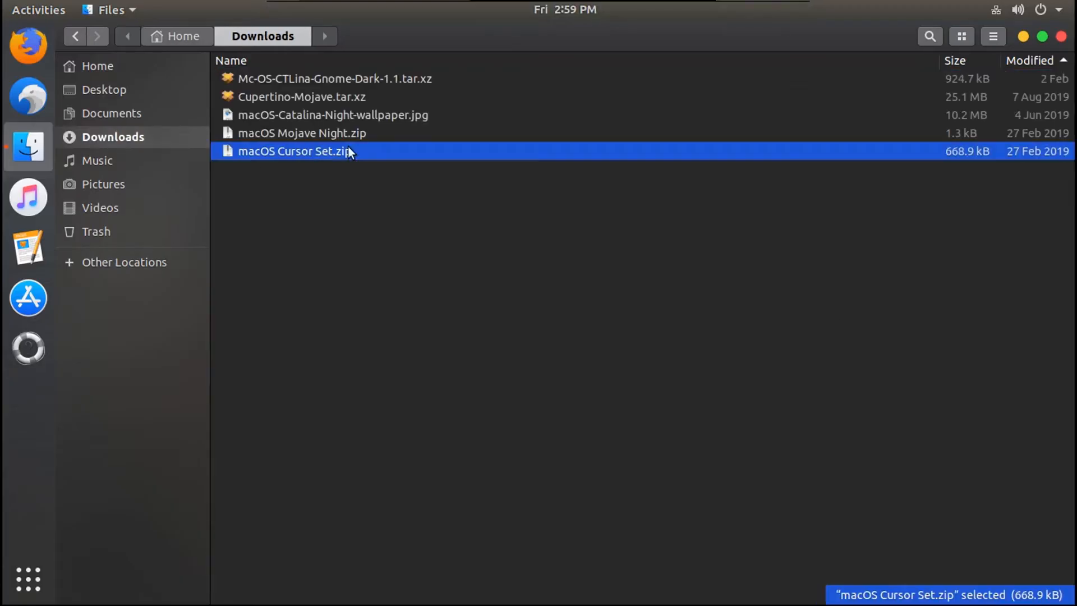
double_click(315, 151)
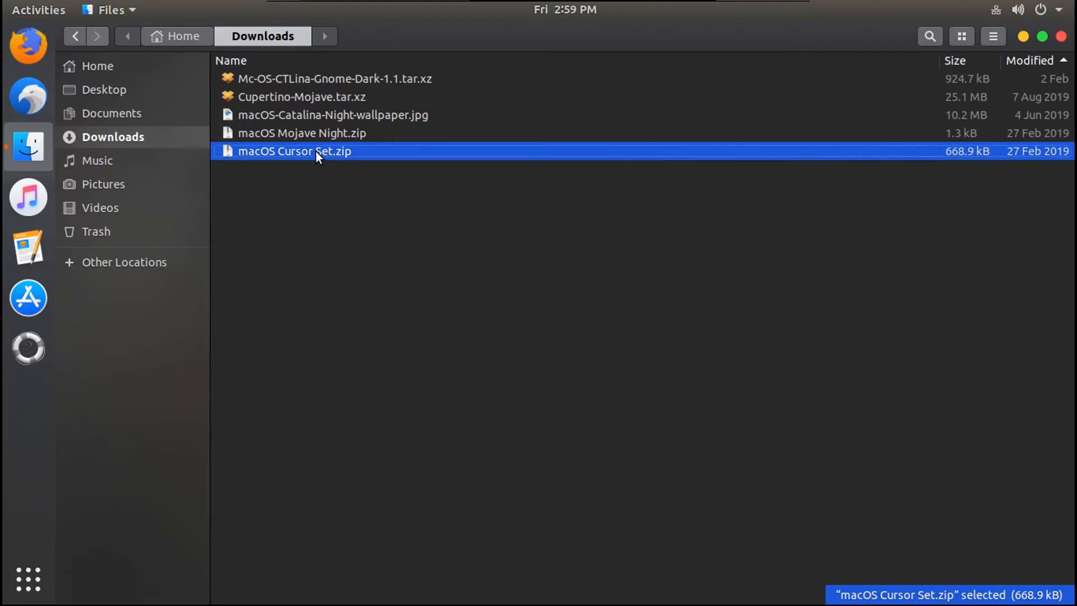
left_click(143, 75)
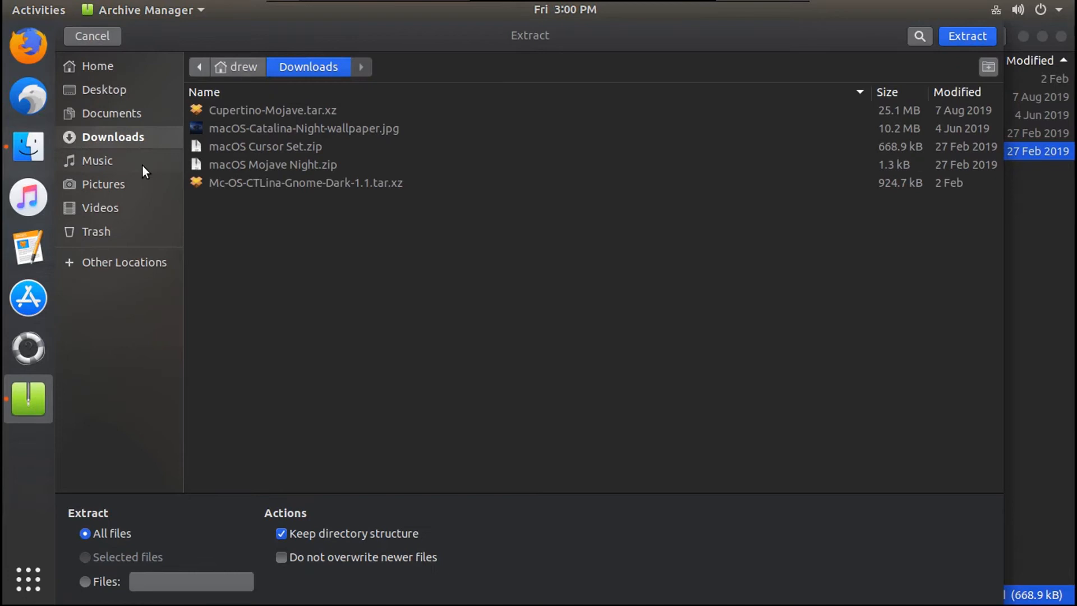
left_click(112, 67)
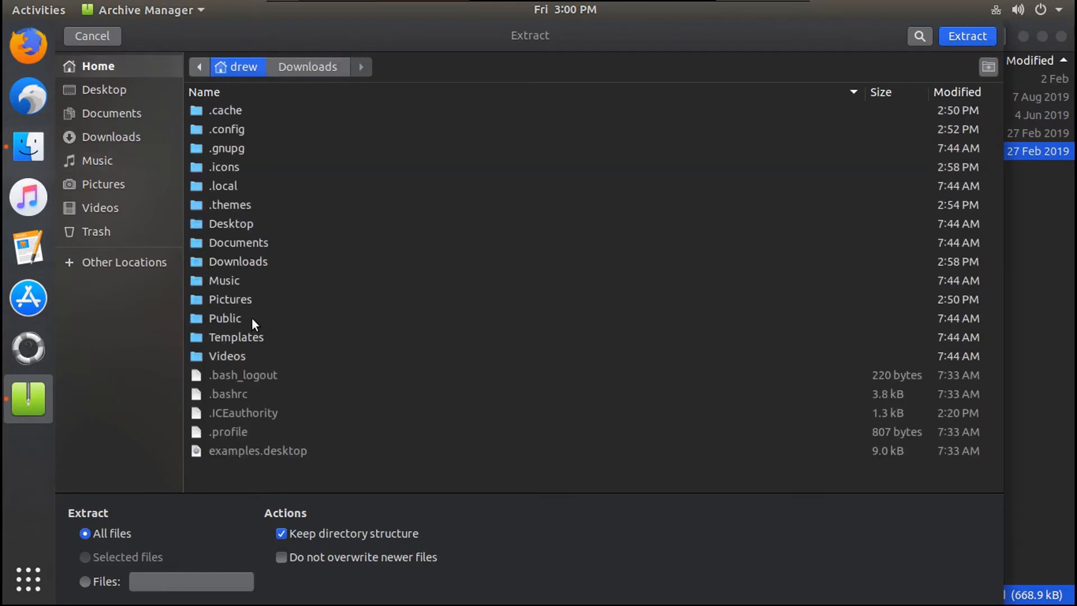
double_click(230, 169)
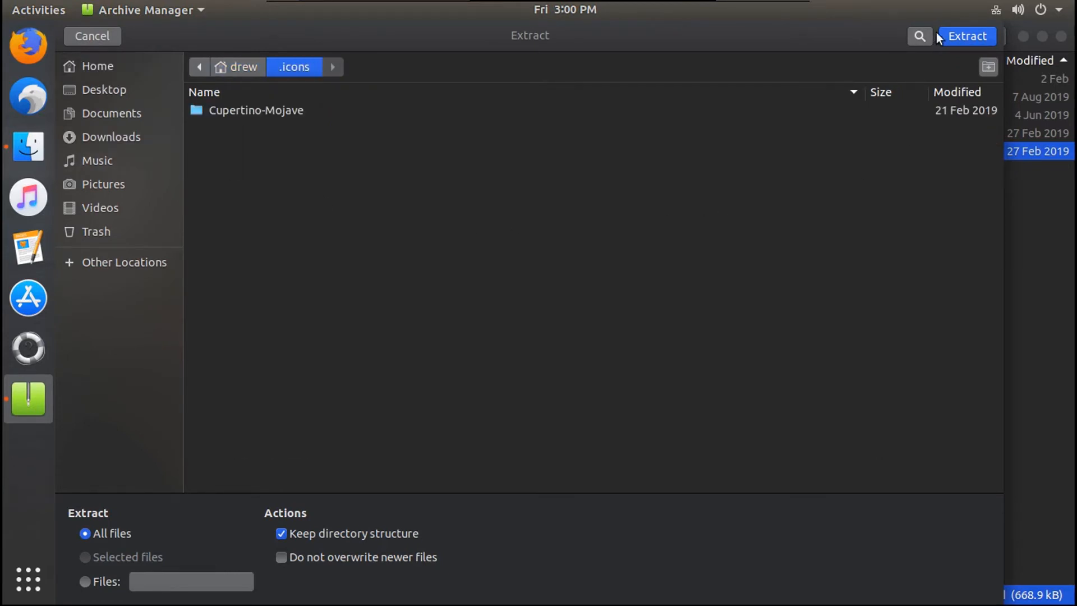
left_click(960, 37)
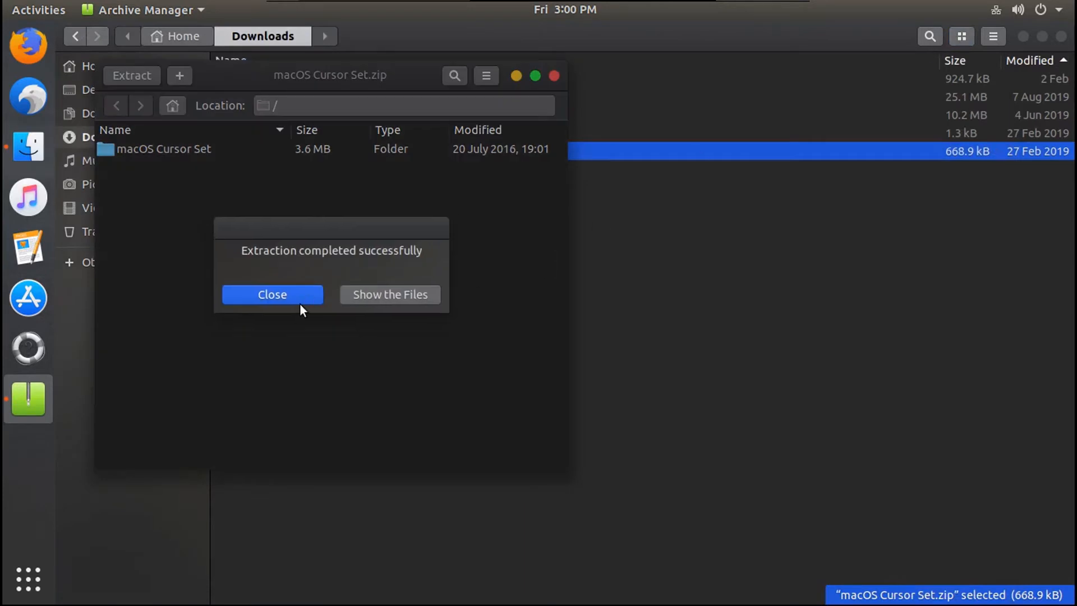
left_click(277, 296)
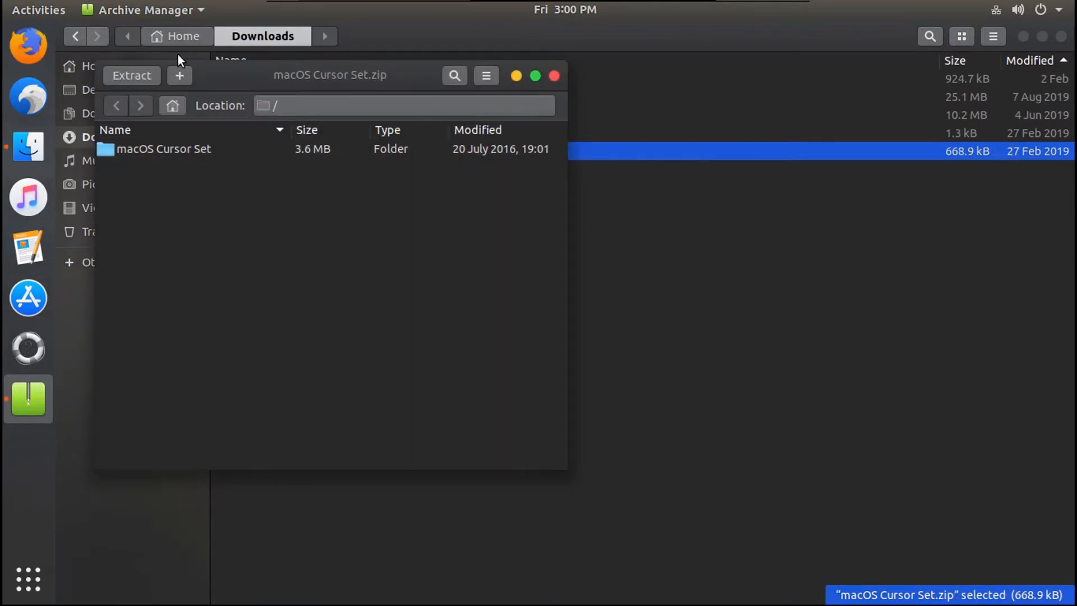
left_click(554, 76)
key("ctrl+w")
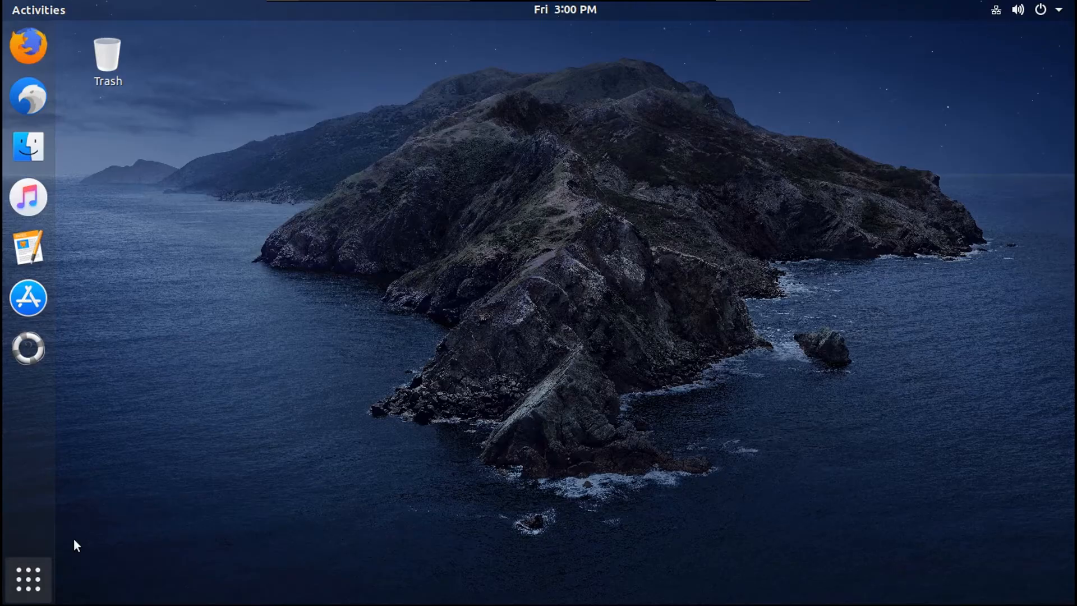
Step: Open Tweaks and set the Cursor theme to MacOS Cursor Set
left_click(28, 579)
left_click(589, 160)
left_click(897, 150)
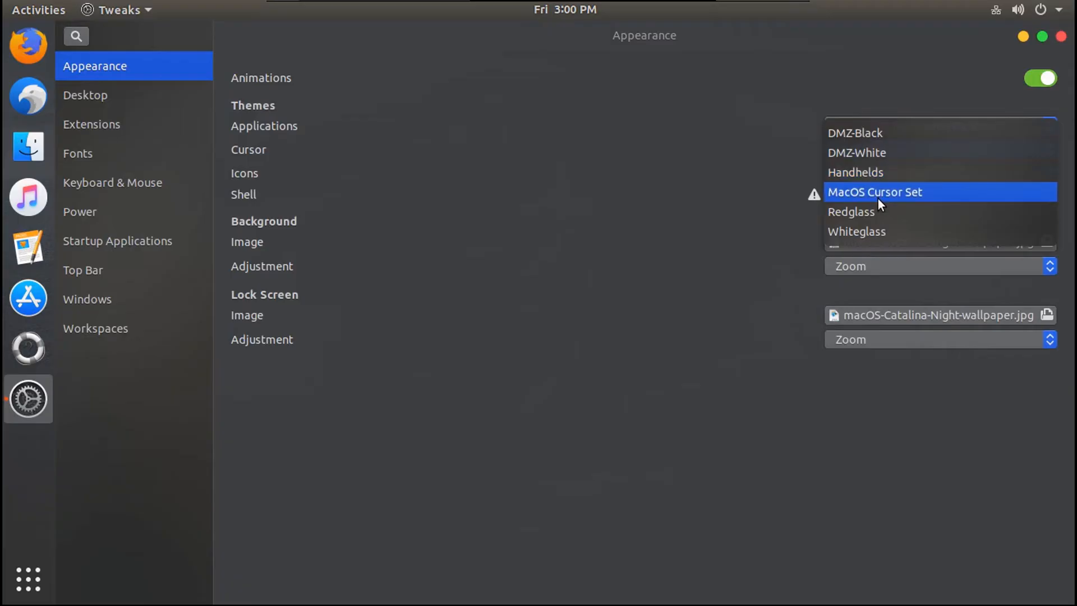
left_click(874, 193)
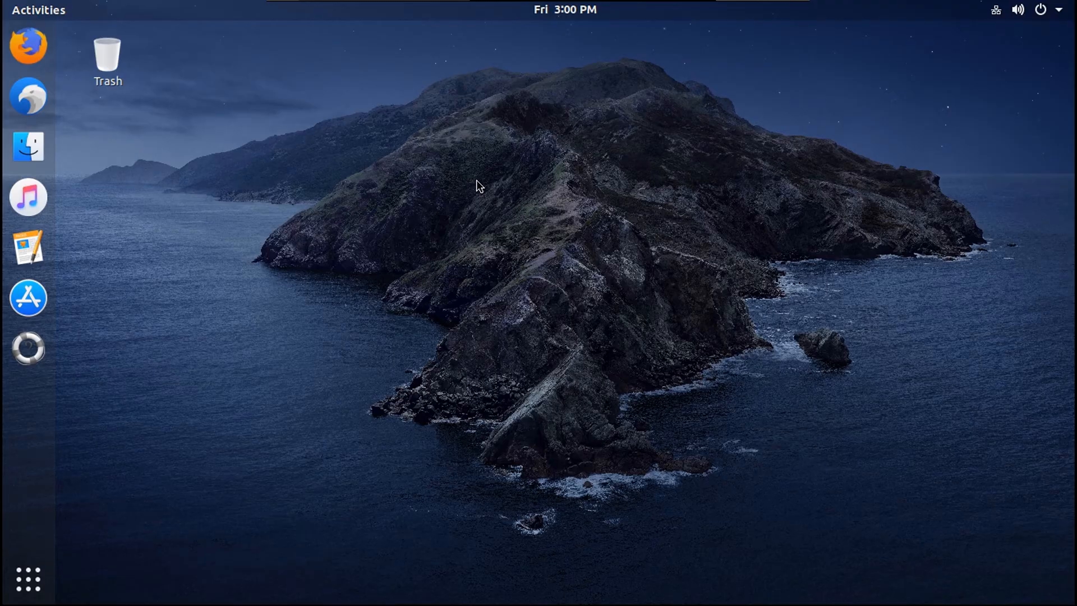
Step: Open Ubuntu Software and search the catalogue for plank
left_click(28, 297)
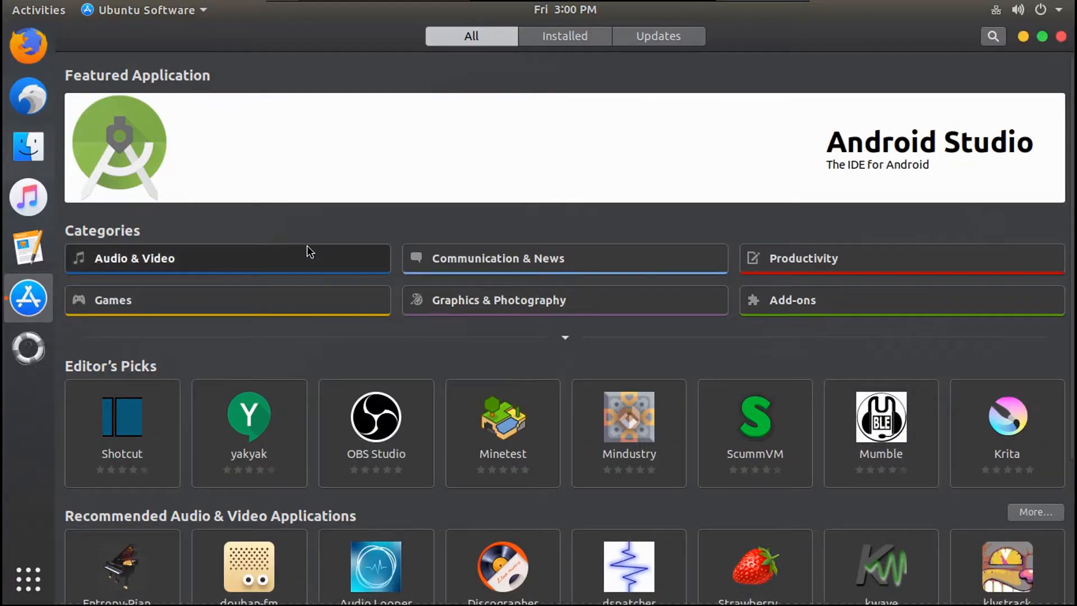
type("pla")
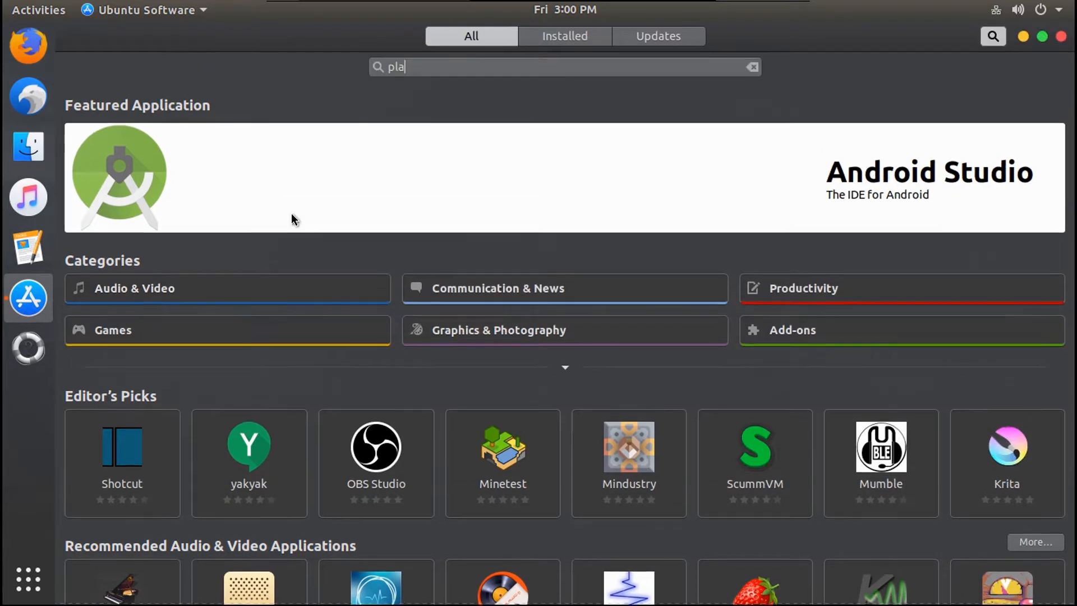
type("nk")
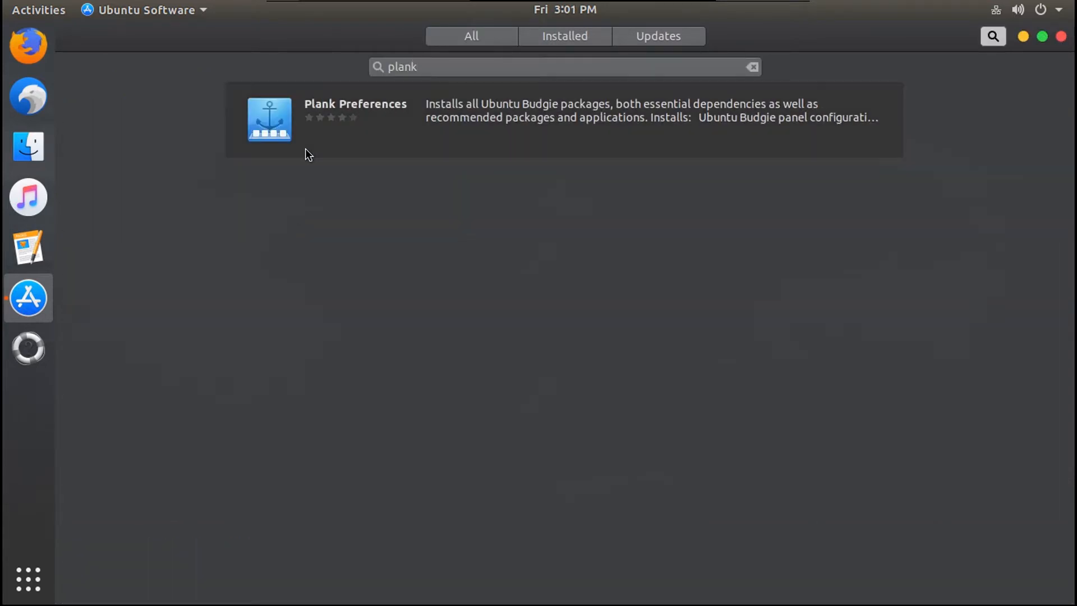
Step: Install Plank Preferences from the search results, authenticating with the account password
left_click(305, 148)
left_click(292, 147)
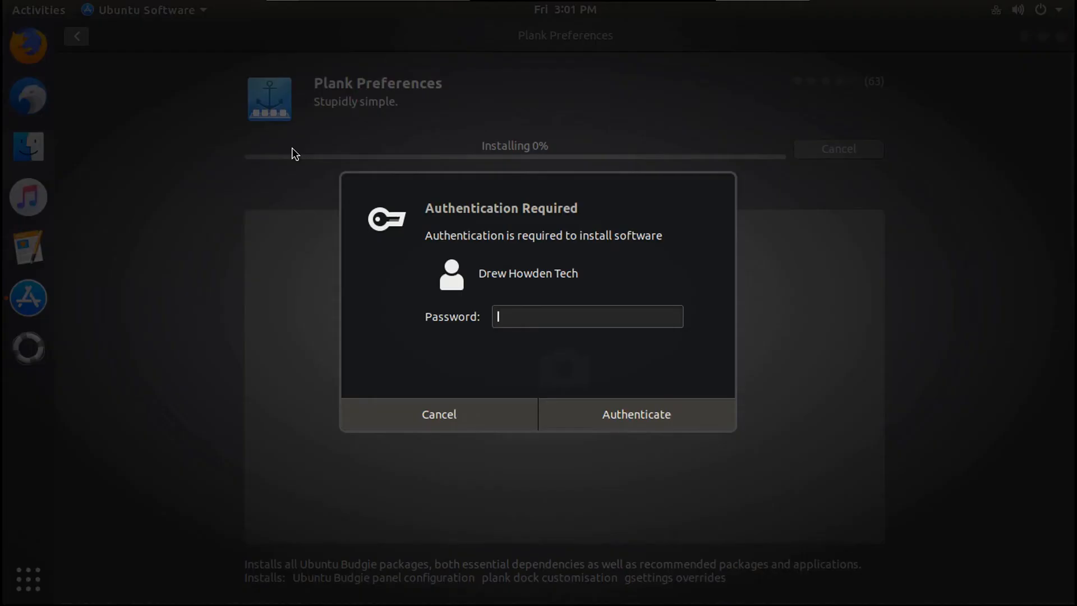
type("*******")
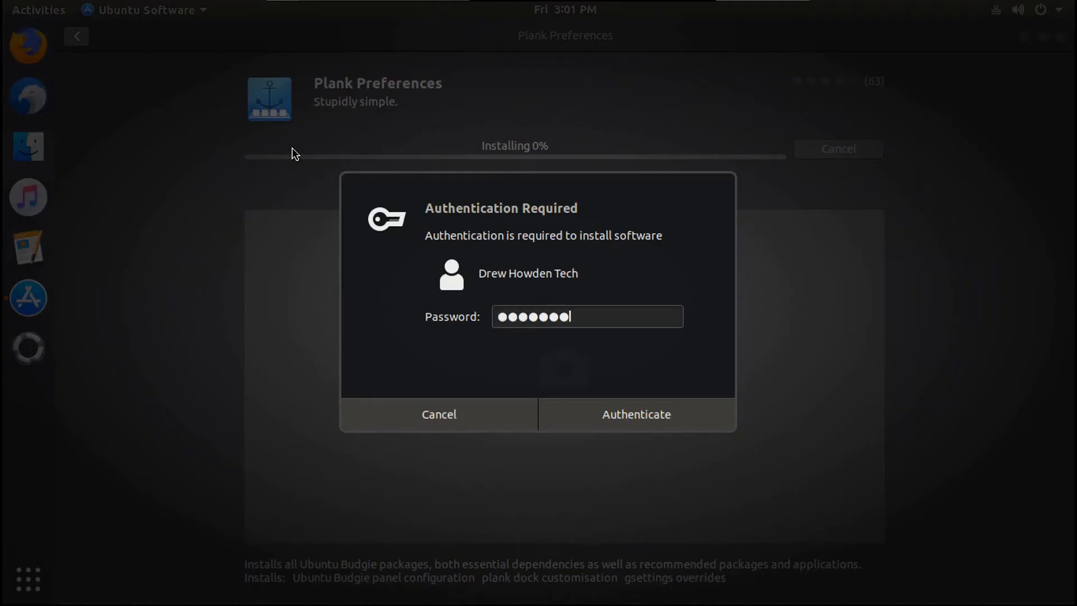
type("*****")
key("Return")
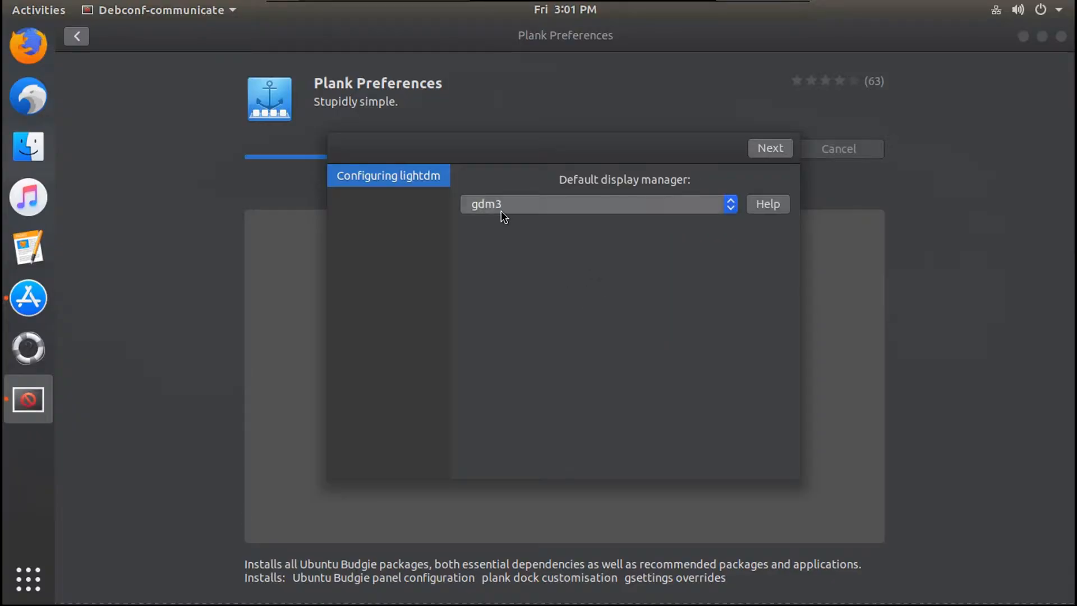
Step: Set the default display manager to lightdm in the package configuration and continue the installation
left_click(498, 211)
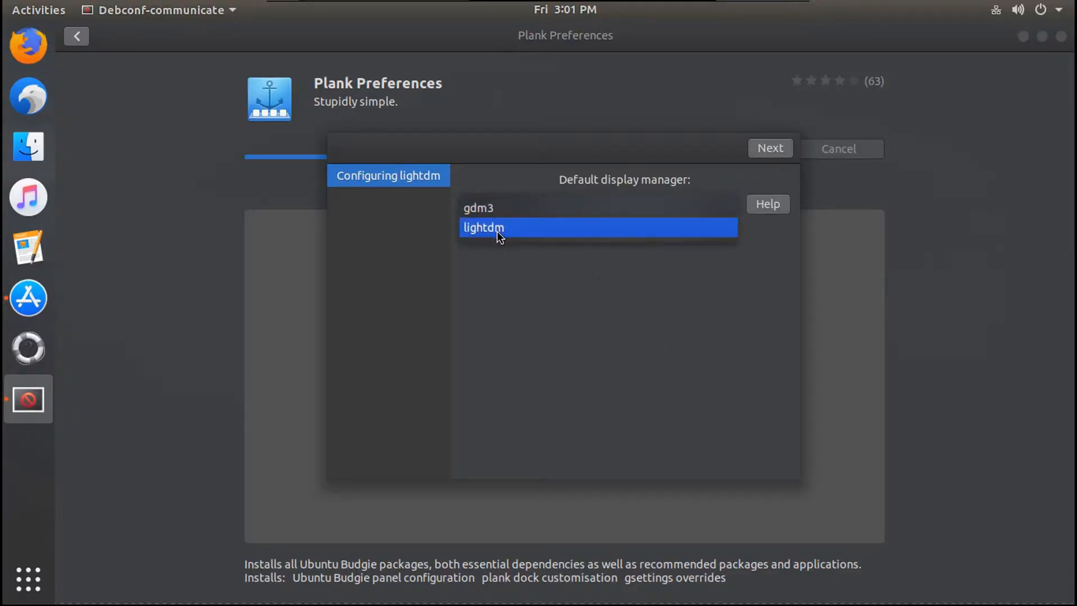
left_click(497, 231)
left_click(765, 148)
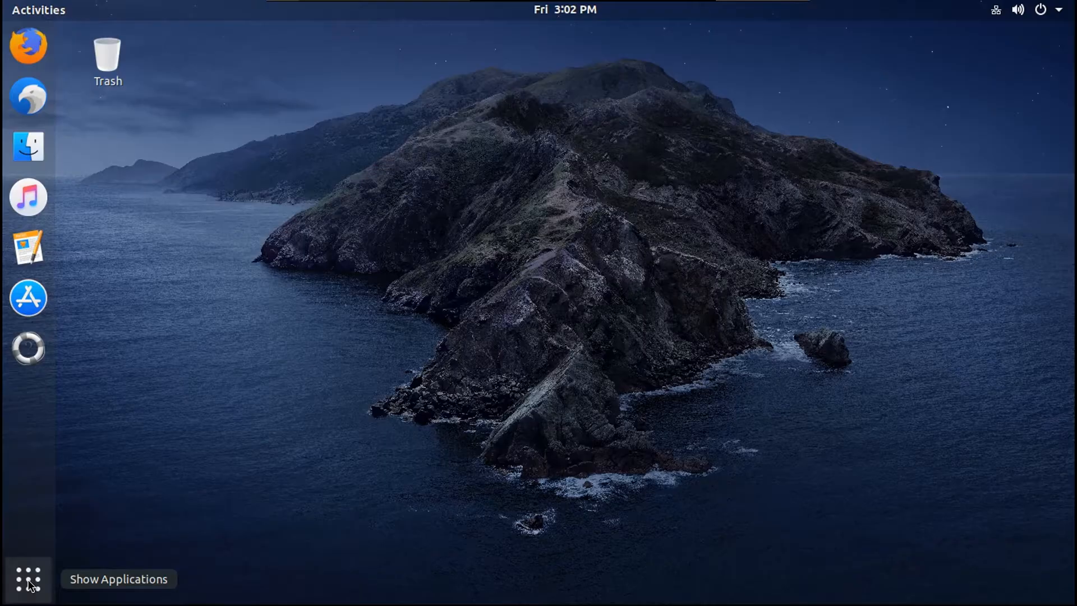
Step: Open Terminal from the full application list and bring up its profile preferences
left_click(28, 579)
left_click(588, 566)
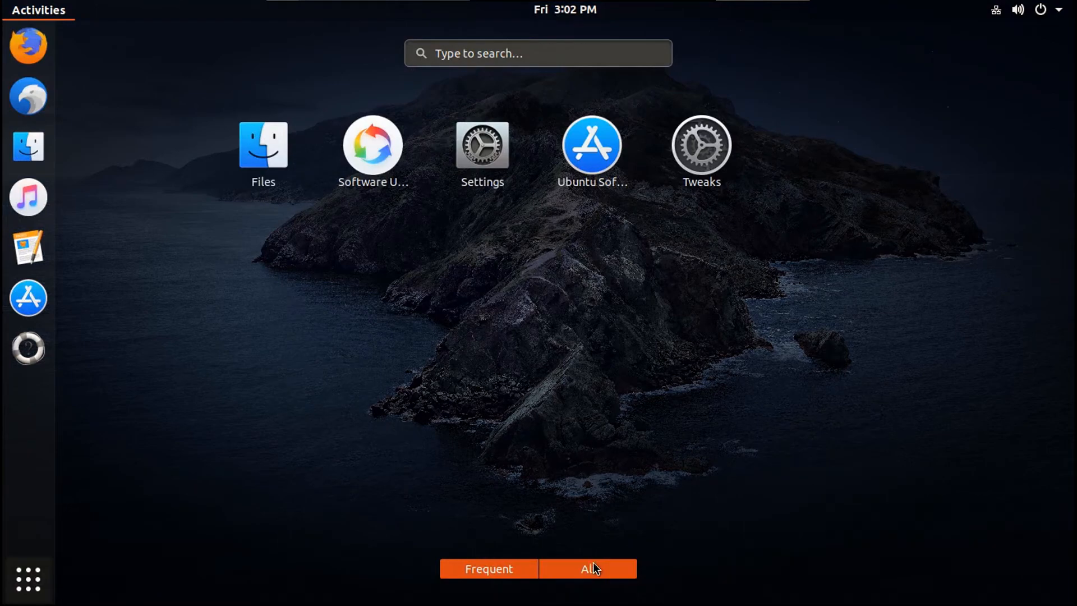
scroll(707, 402, "down", 1)
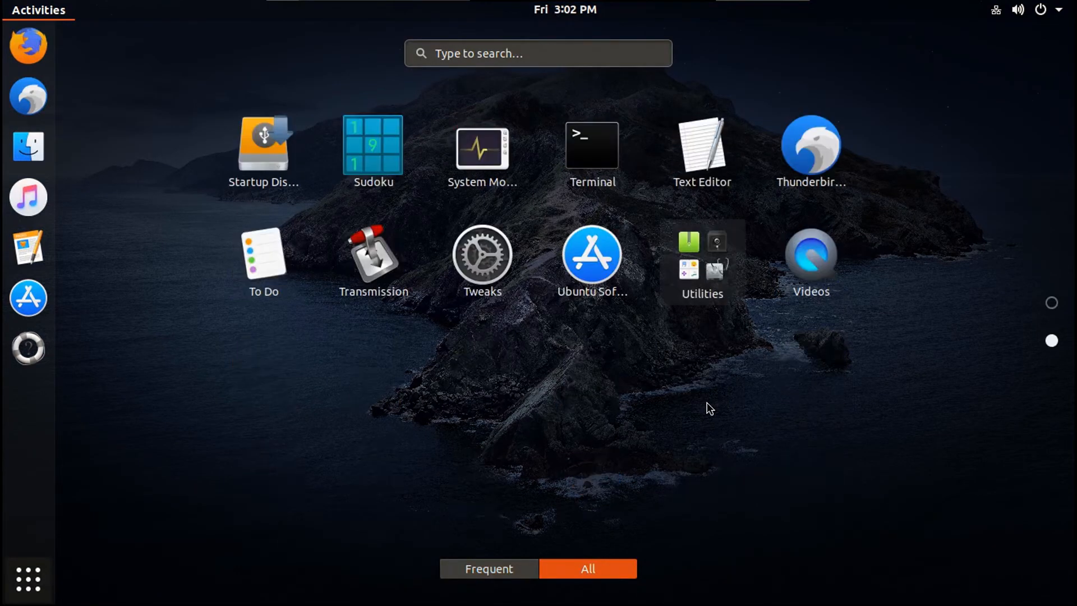
left_click(594, 157)
left_click(105, 53)
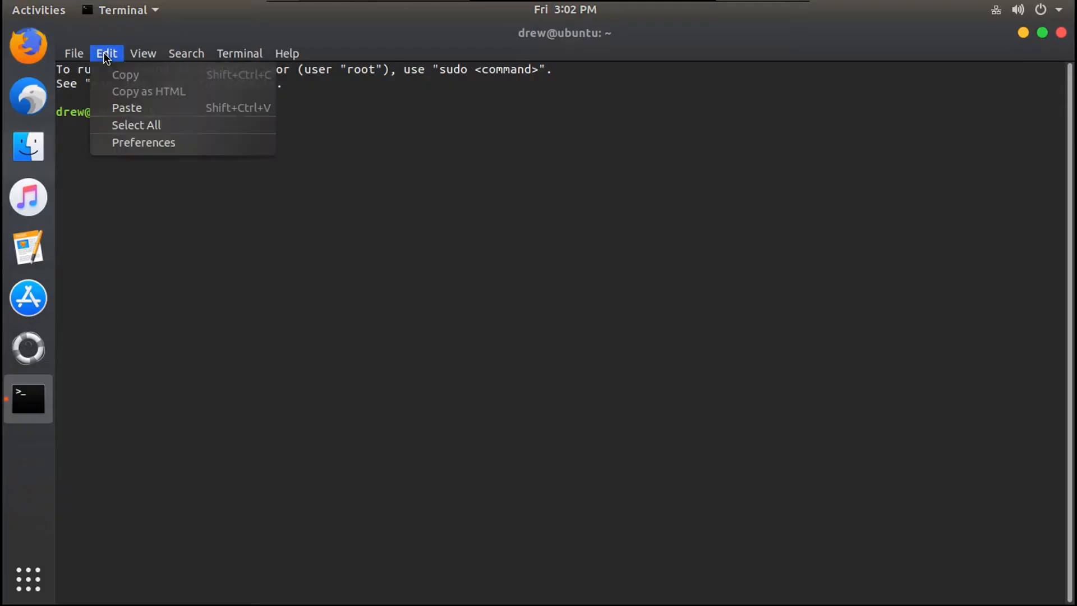
left_click(146, 142)
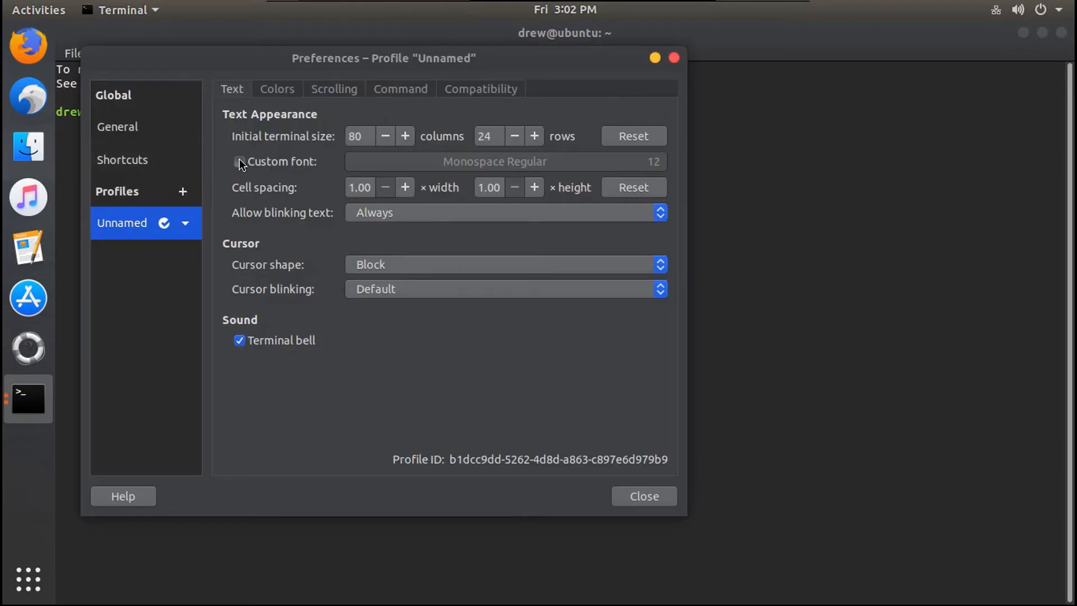
Step: Enable a custom font for the Unnamed terminal profile and set it to Monospace Regular, size 9
left_click(241, 162)
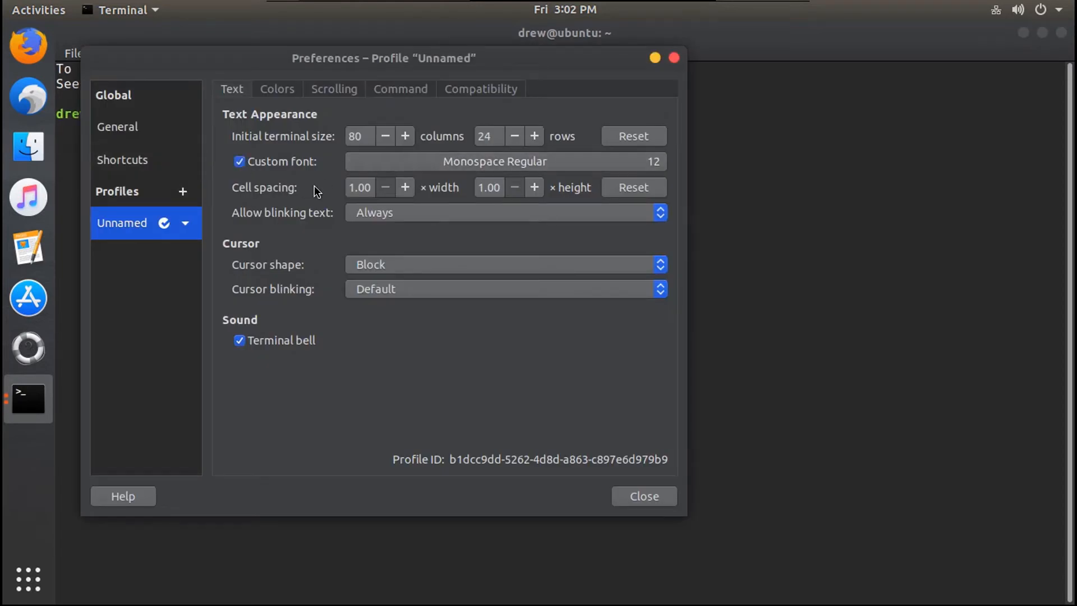
left_click(448, 162)
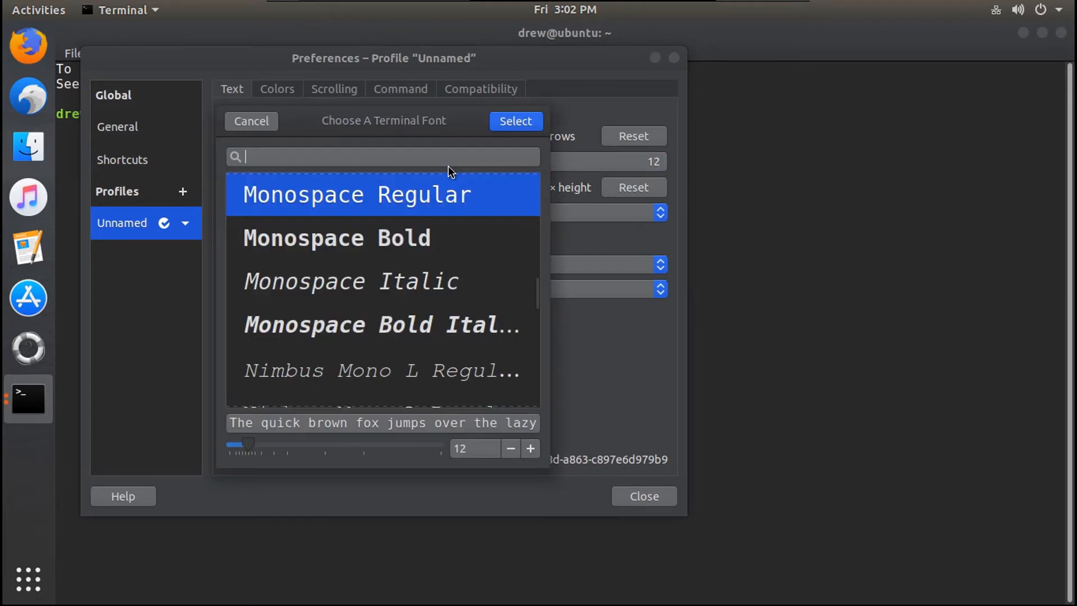
left_click(510, 448)
left_click(511, 449)
left_click(510, 448)
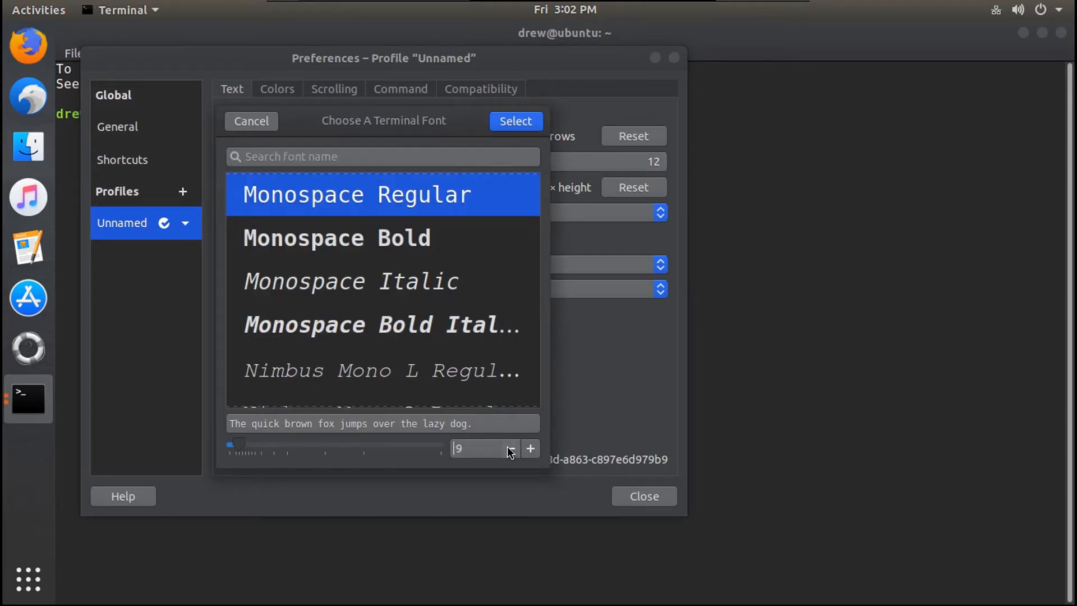
left_click(497, 125)
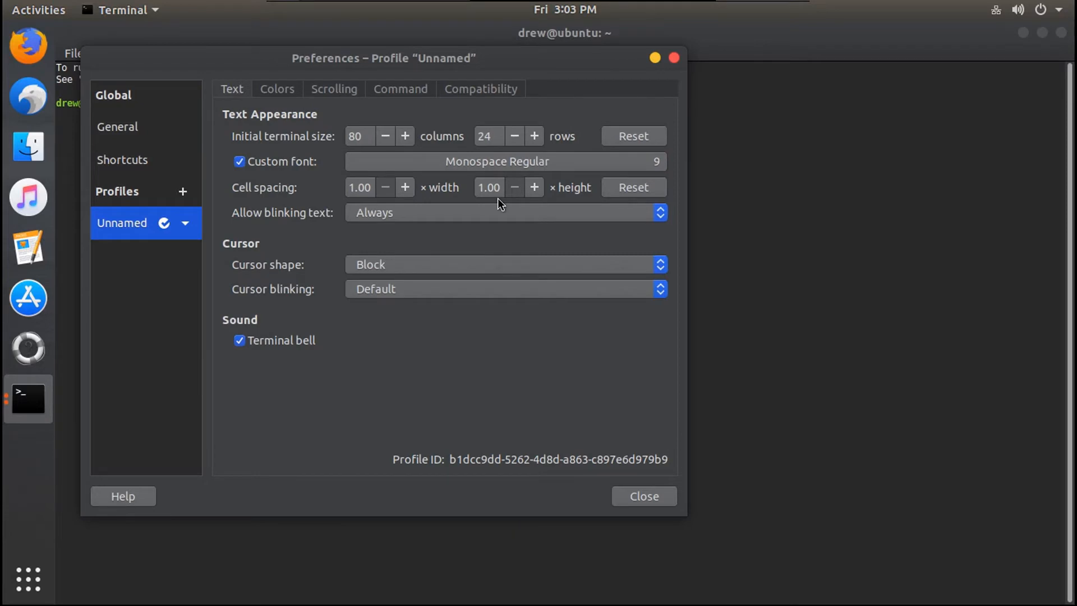
Step: Set the terminal profile's cursor blinking to Disabled and close the preferences
left_click(393, 292)
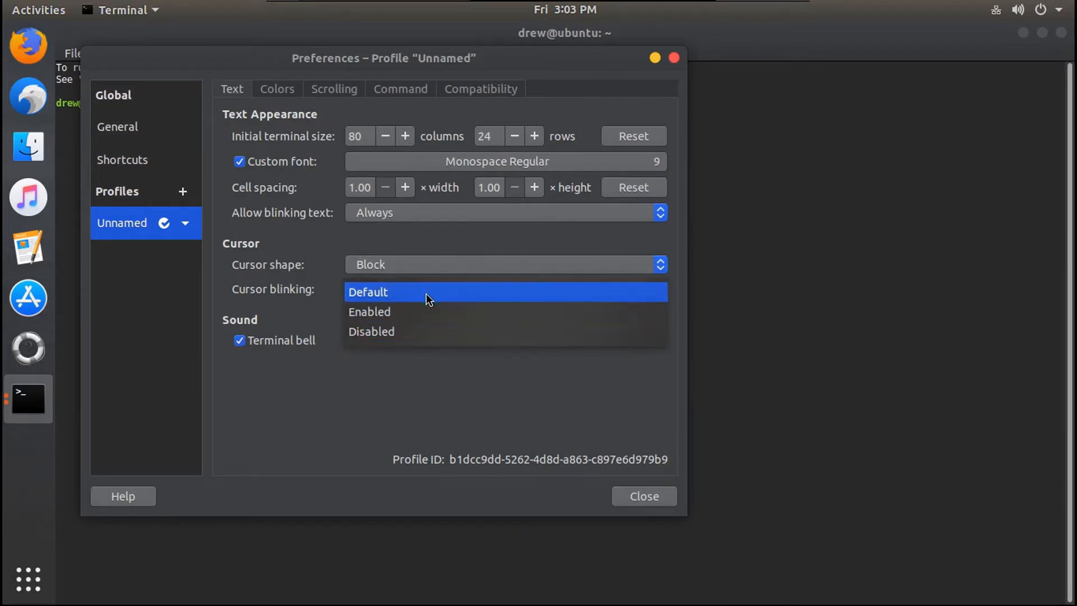
left_click(406, 330)
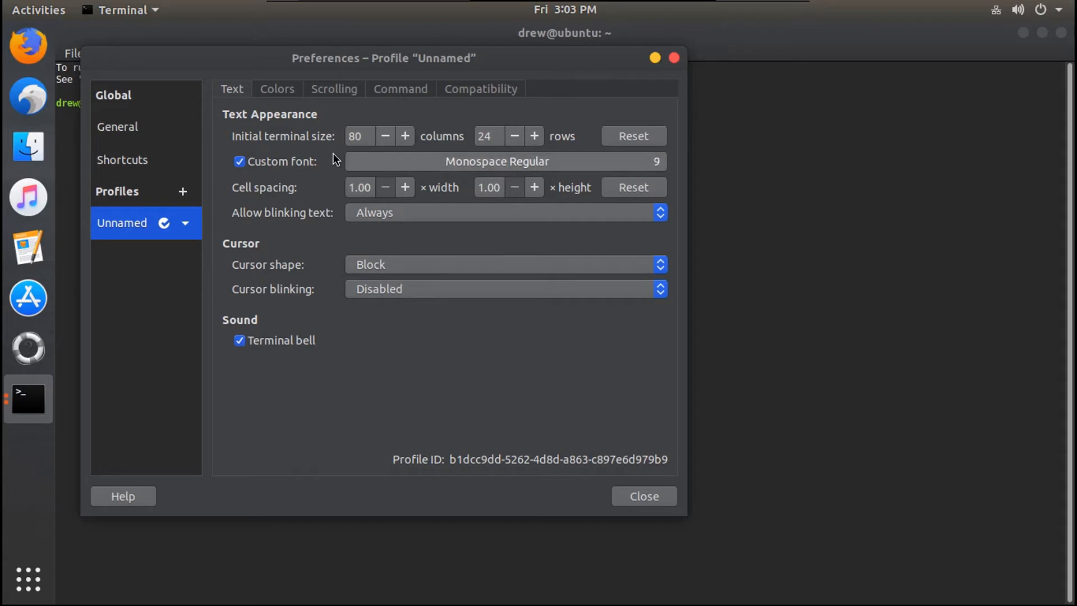
left_click(640, 497)
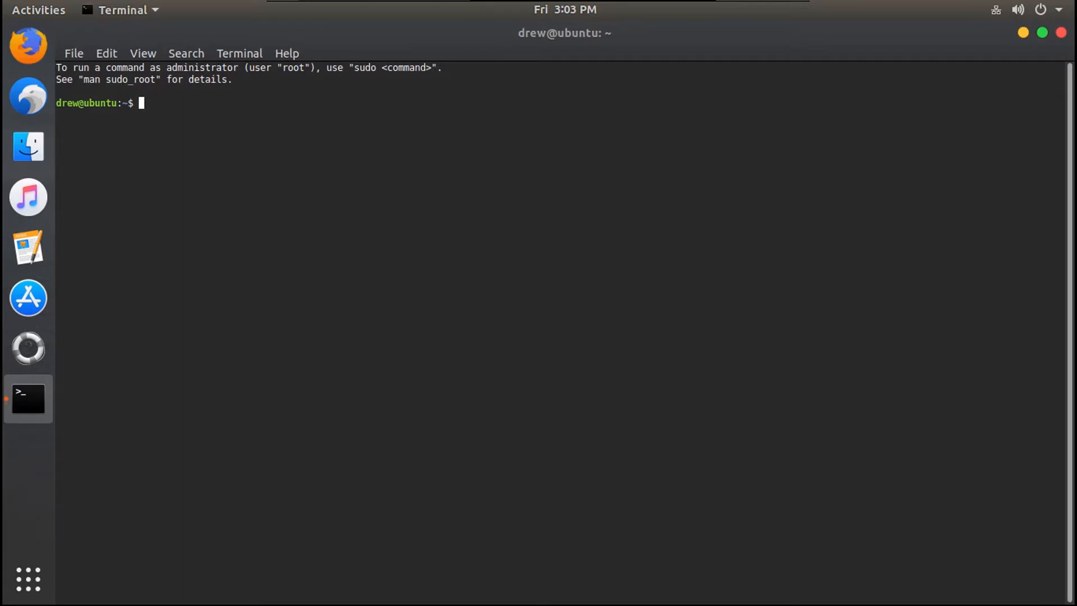
Step: Install the plank package with "sudo apt install plank", authenticating with the account password and agreeing to continue
type("sudo apt install plank")
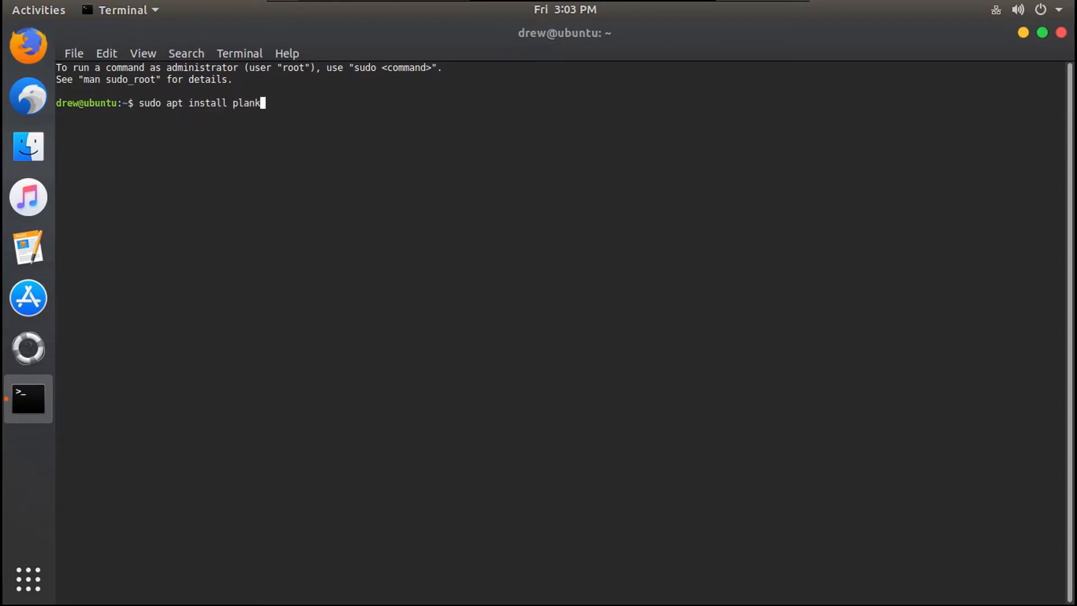
key("Return")
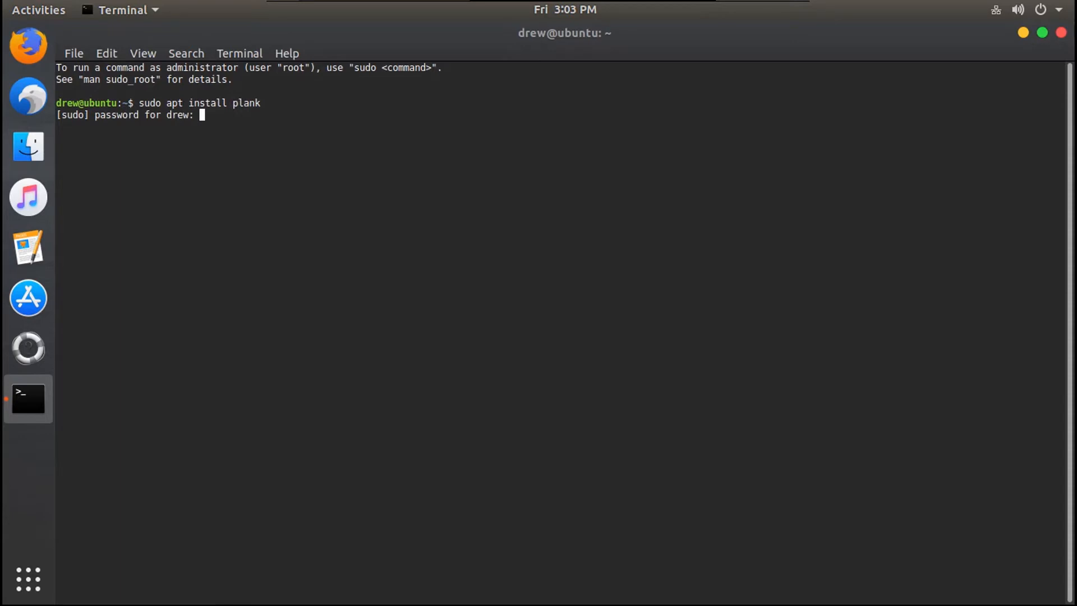
key("Return")
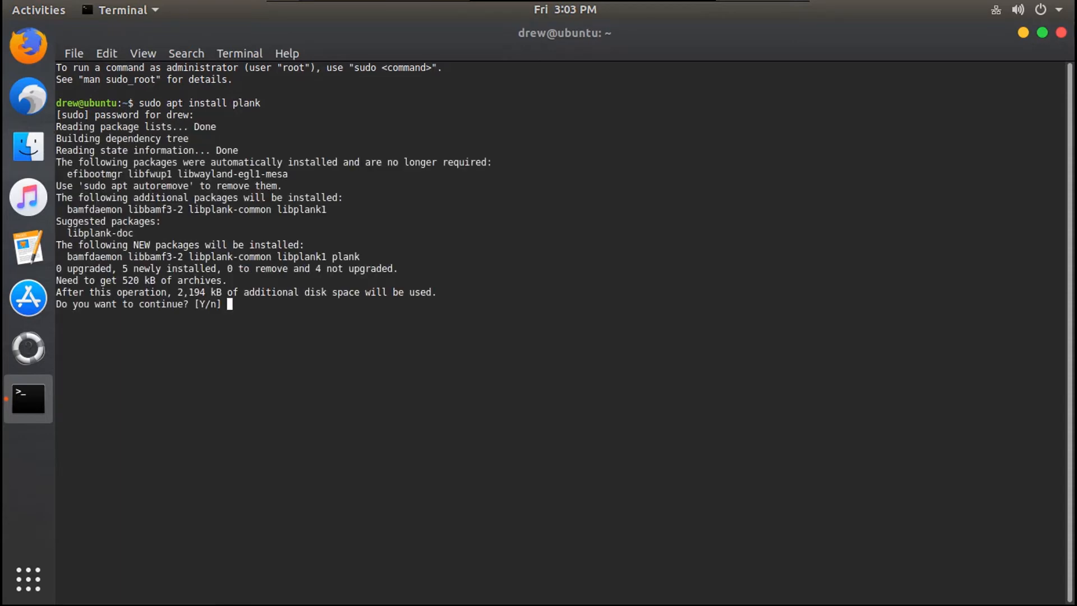
type("y")
key("Return")
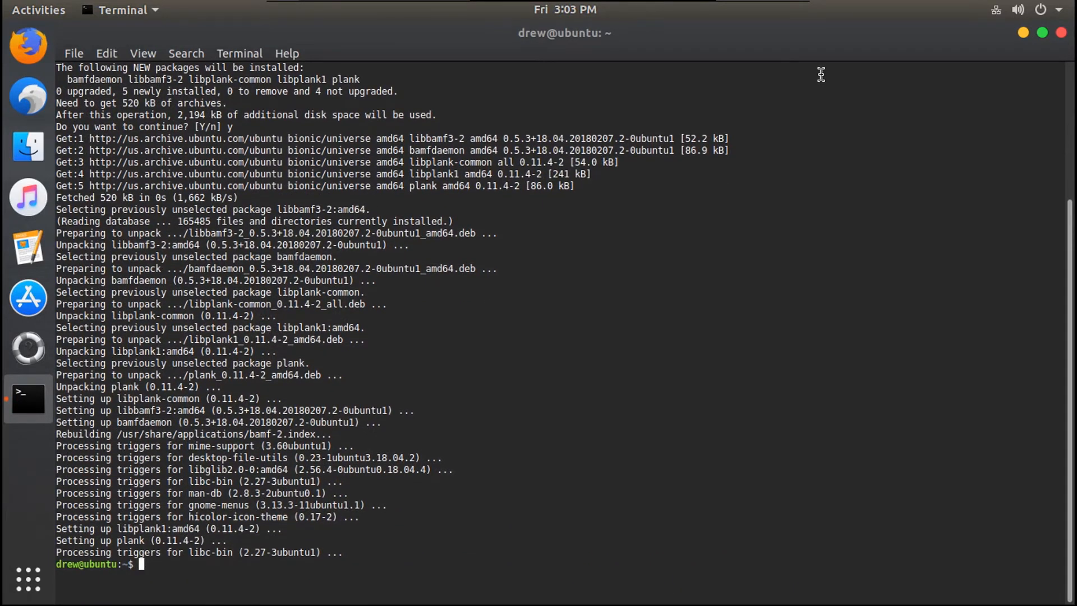
Step: Close the terminal and start Plank from the full application list
left_click(1061, 33)
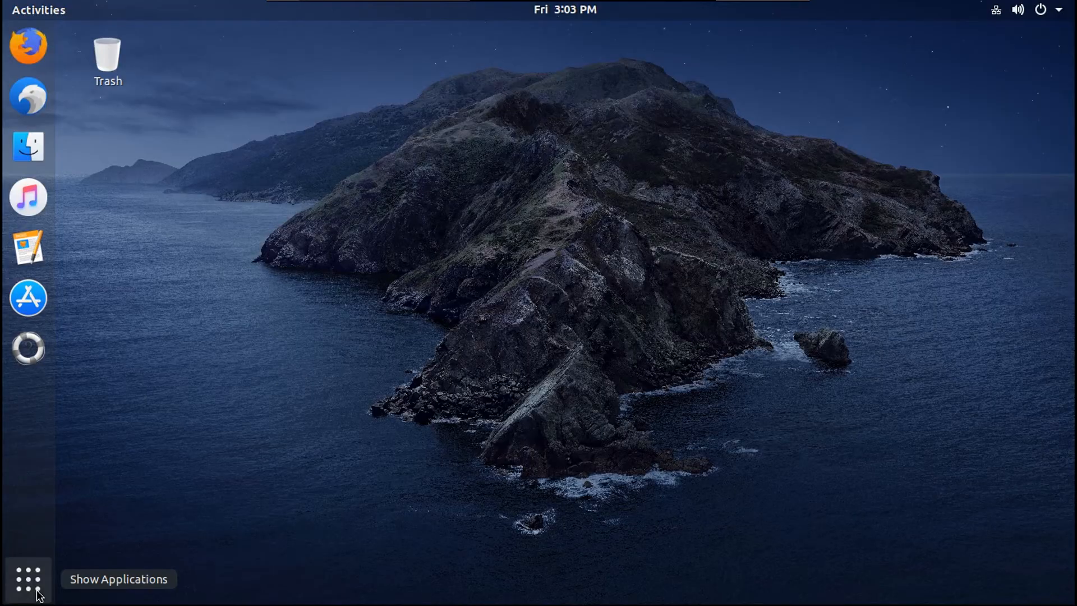
left_click(28, 578)
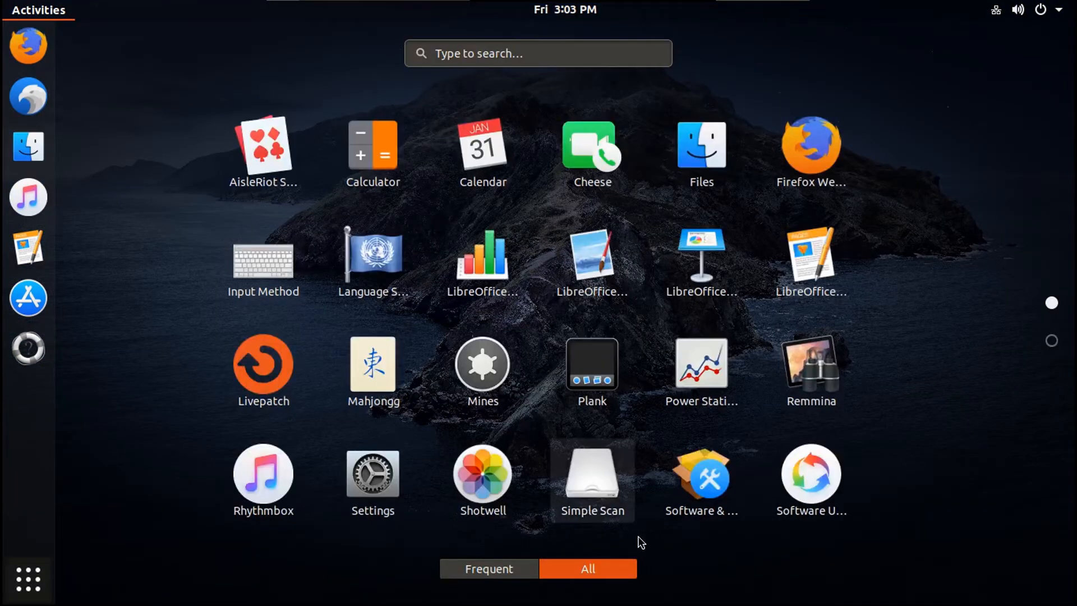
left_click(611, 381)
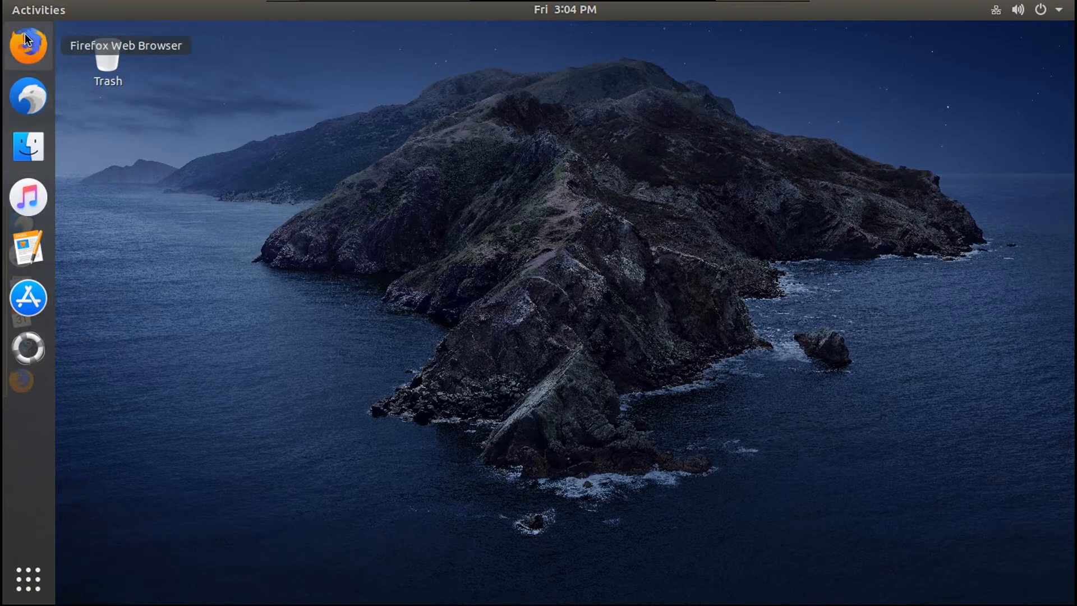
Step: Search Ubuntu Software for "plan" and launch Plank Preferences from its product page
left_click(31, 580)
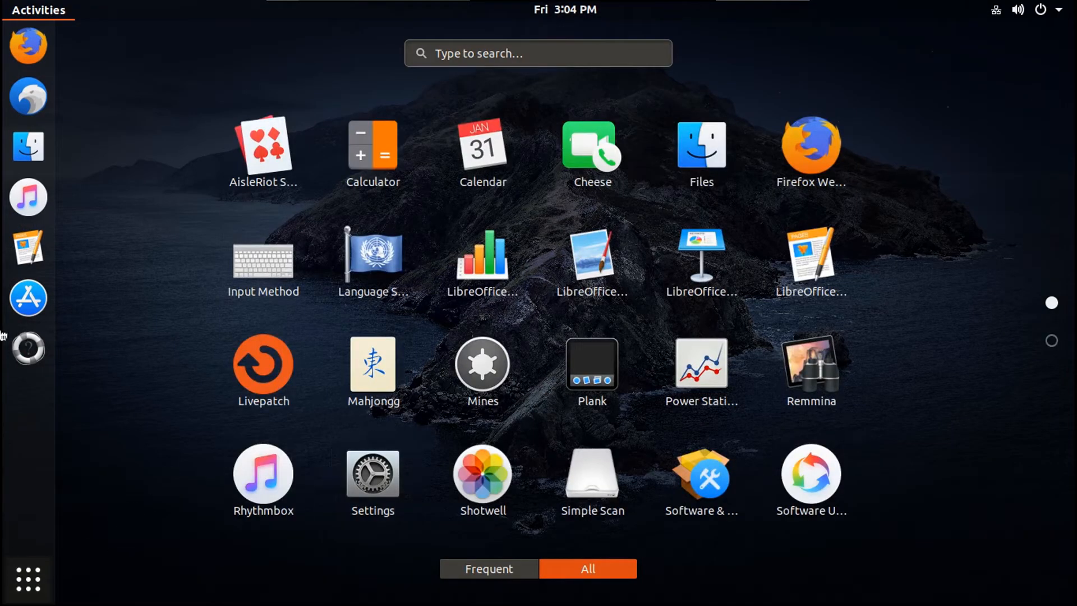
left_click(28, 297)
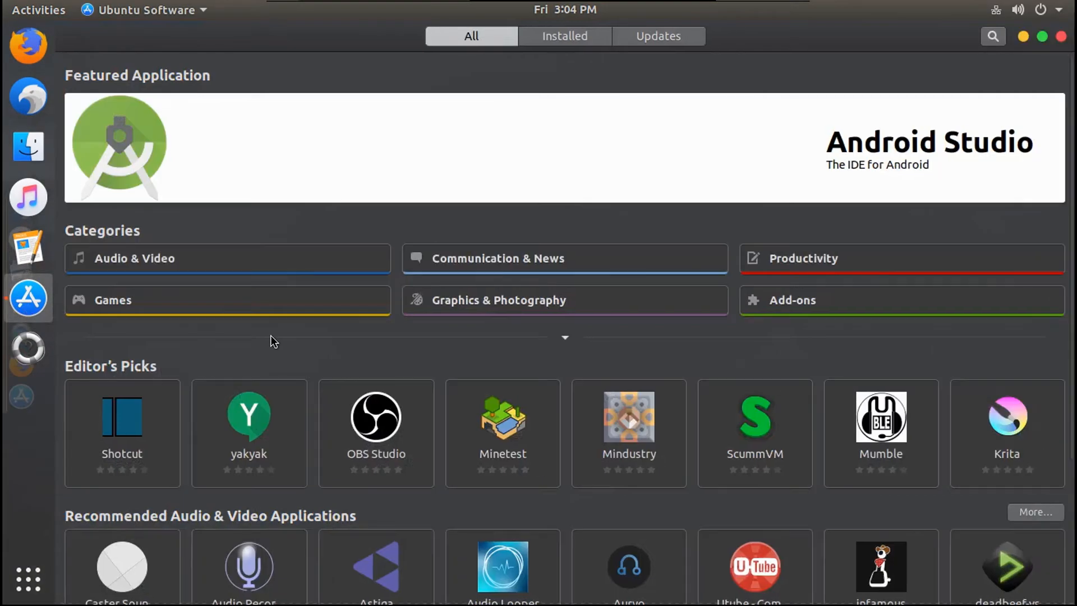
type("plan")
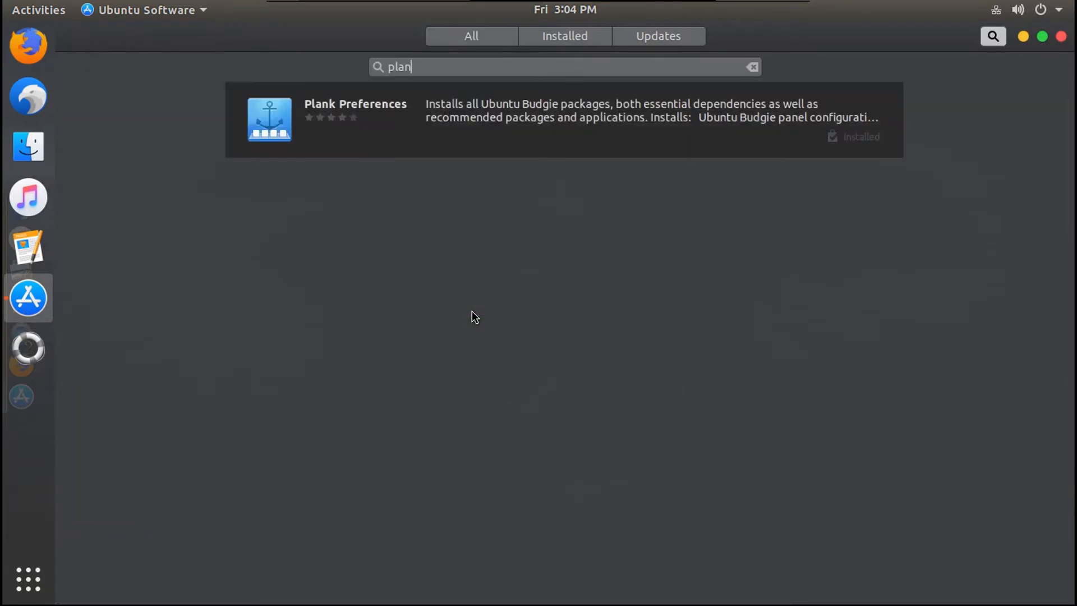
left_click(409, 125)
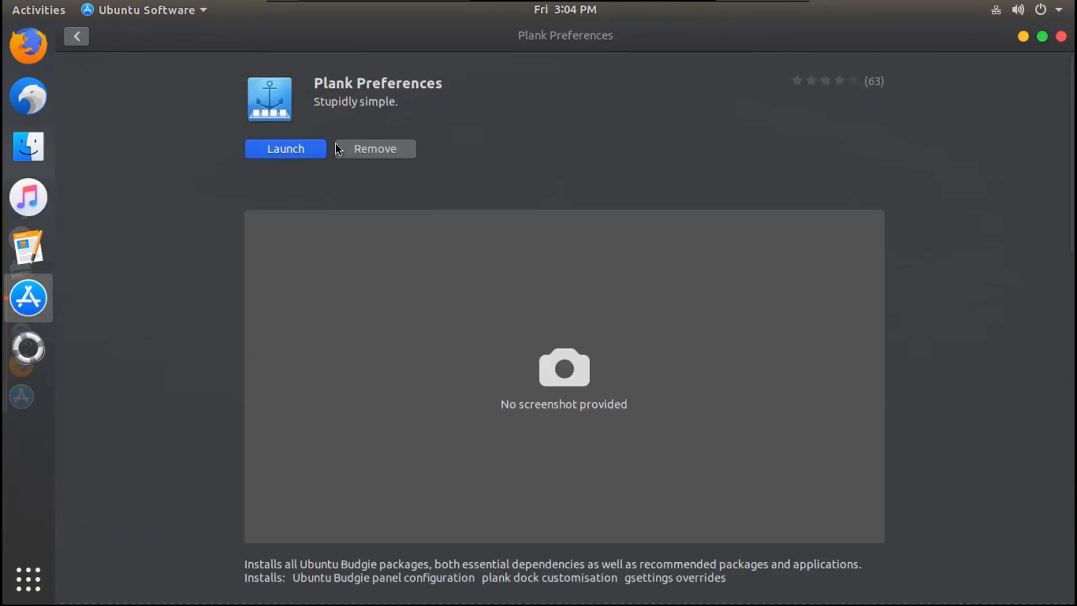
left_click(286, 149)
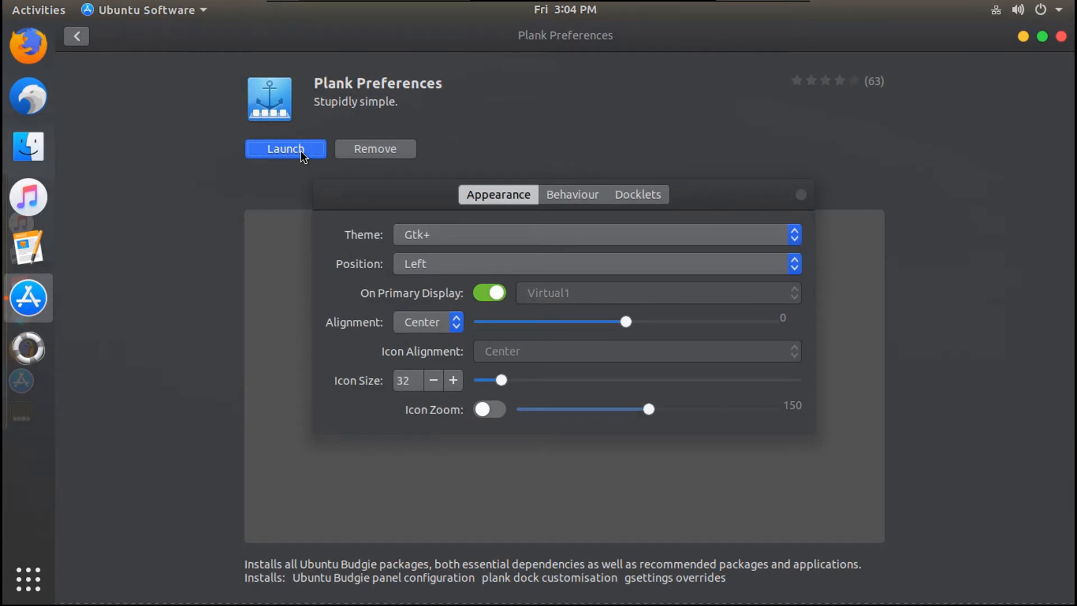
left_click(420, 188)
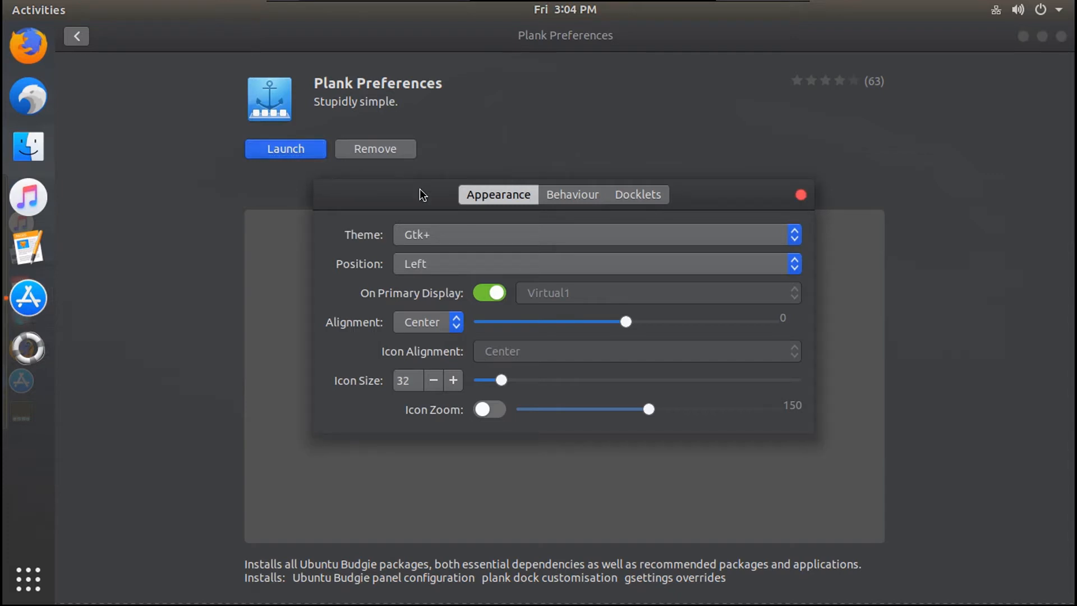
Step: Set the Plank dock's position to Bottom and its icon size to 48 in the appearance settings
left_click(549, 197)
left_click(497, 194)
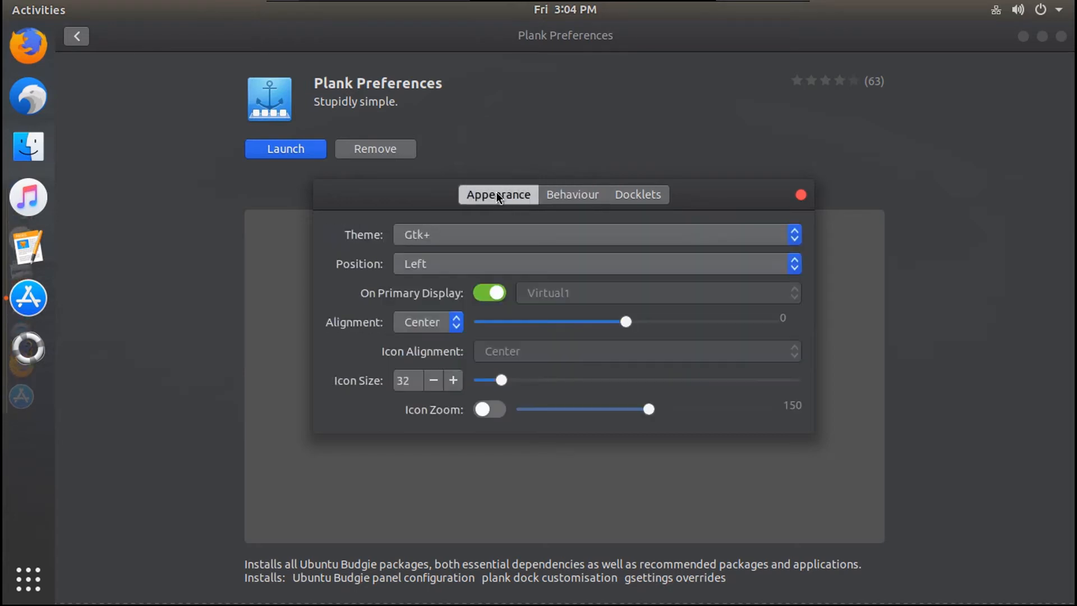
left_click(502, 263)
left_click(429, 325)
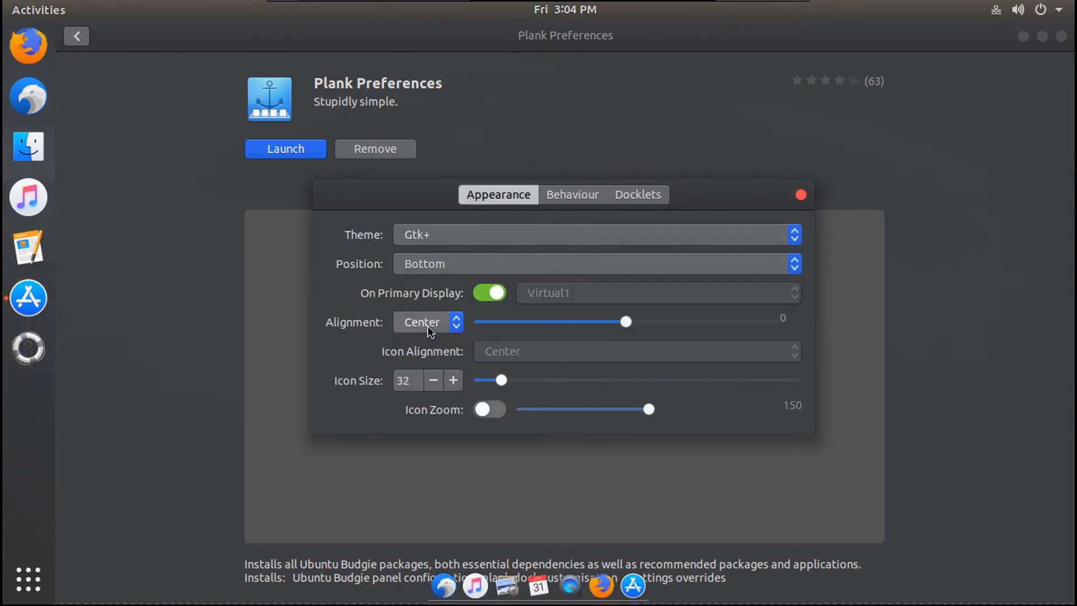
left_click(453, 380)
left_click(453, 380)
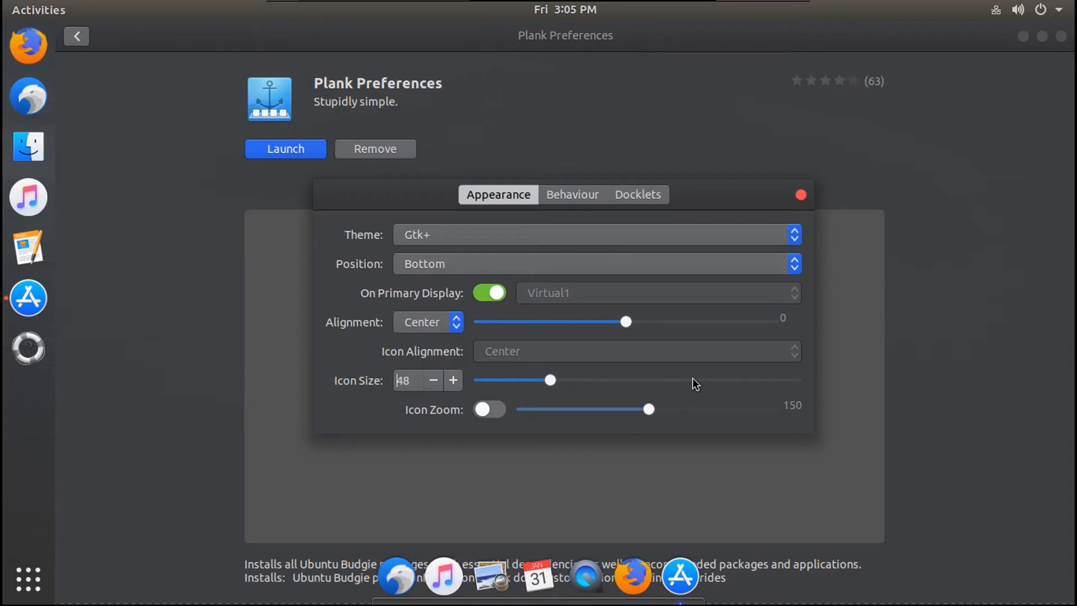
Step: Set the dock's hiding behaviour to Window Dodge with a hide delay of 0
left_click(573, 197)
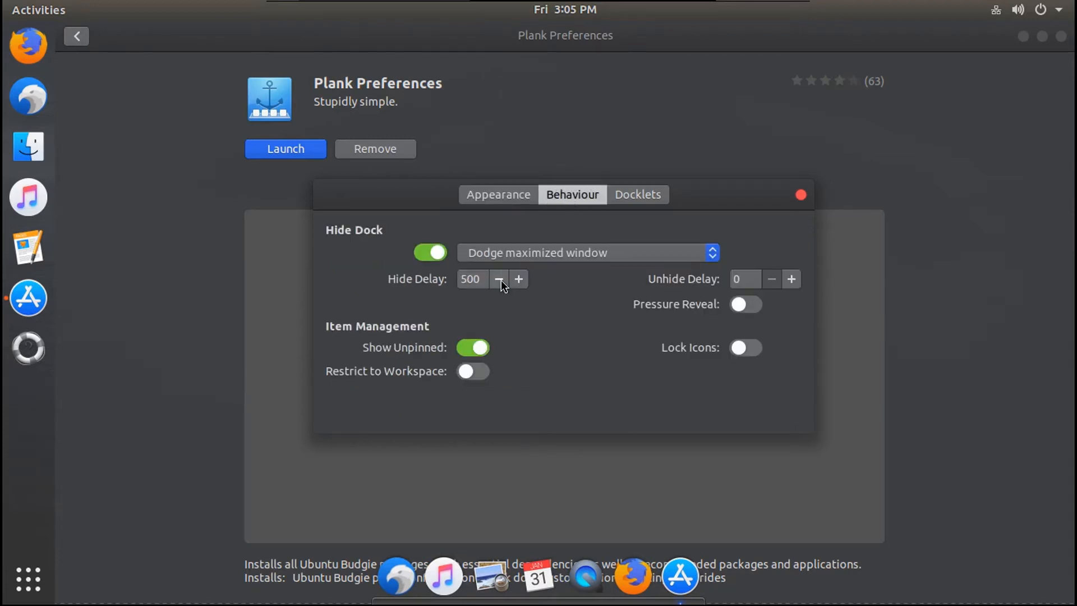
left_click(523, 258)
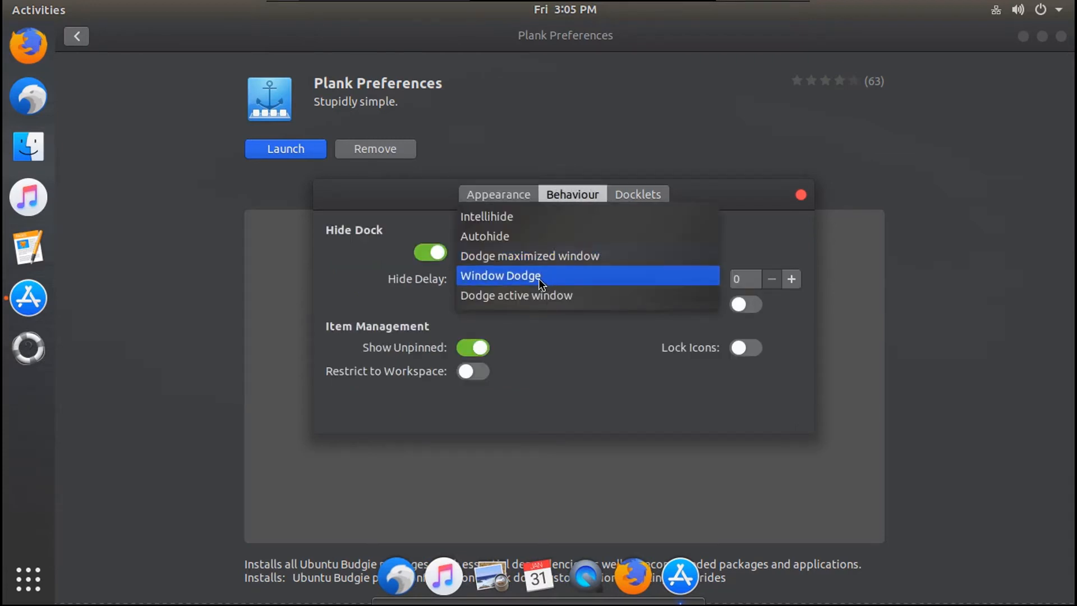
left_click(538, 278)
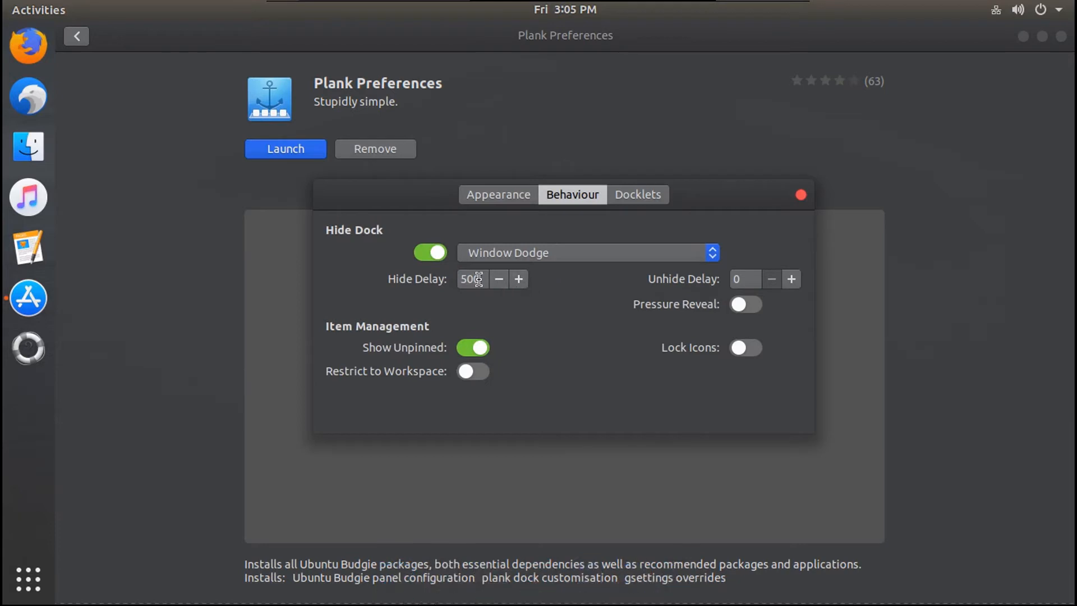
left_click_drag(479, 278, 433, 281)
type("0")
key("Return")
Step: Add the Trash docklet at the end of the Plank dock, and close Plank Preferences and Ubuntu Software
left_click(631, 195)
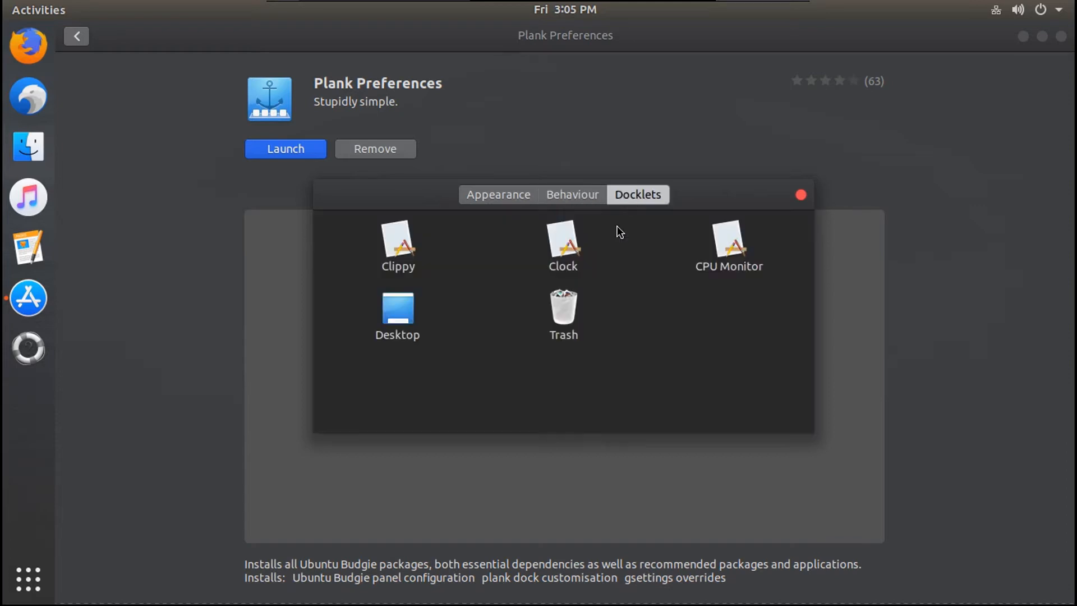
left_click(558, 313)
left_click_drag(559, 310, 614, 586)
left_click_drag(612, 586, 695, 583)
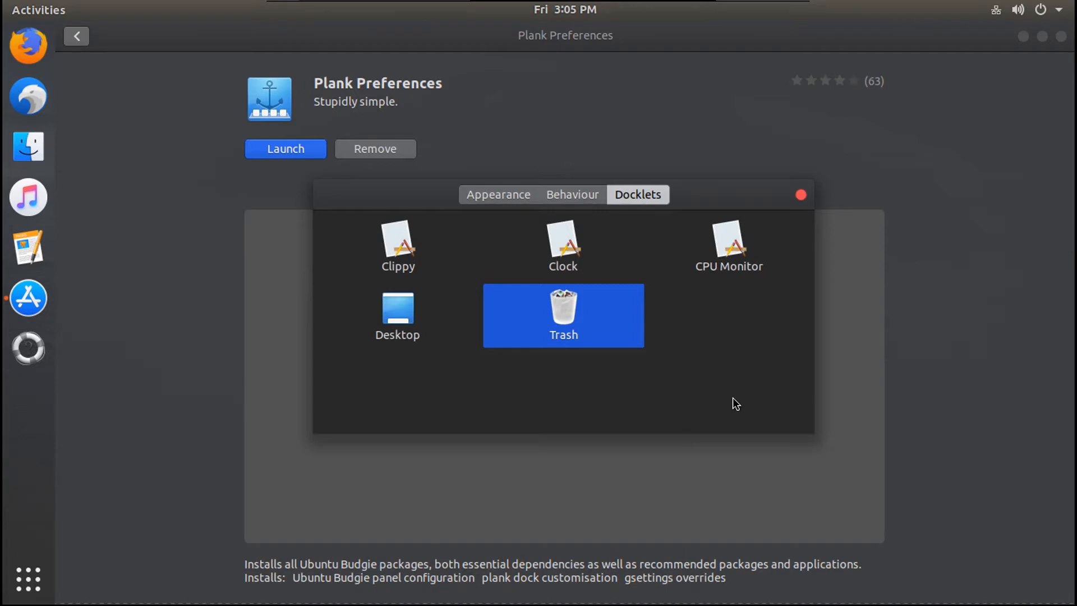
key("Escape")
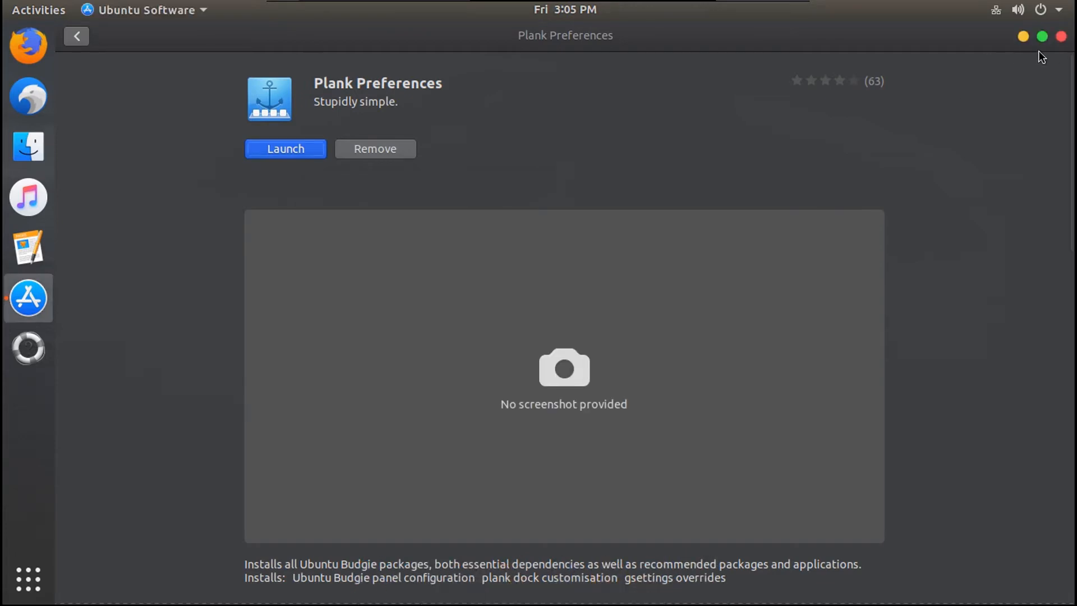
left_click(1061, 36)
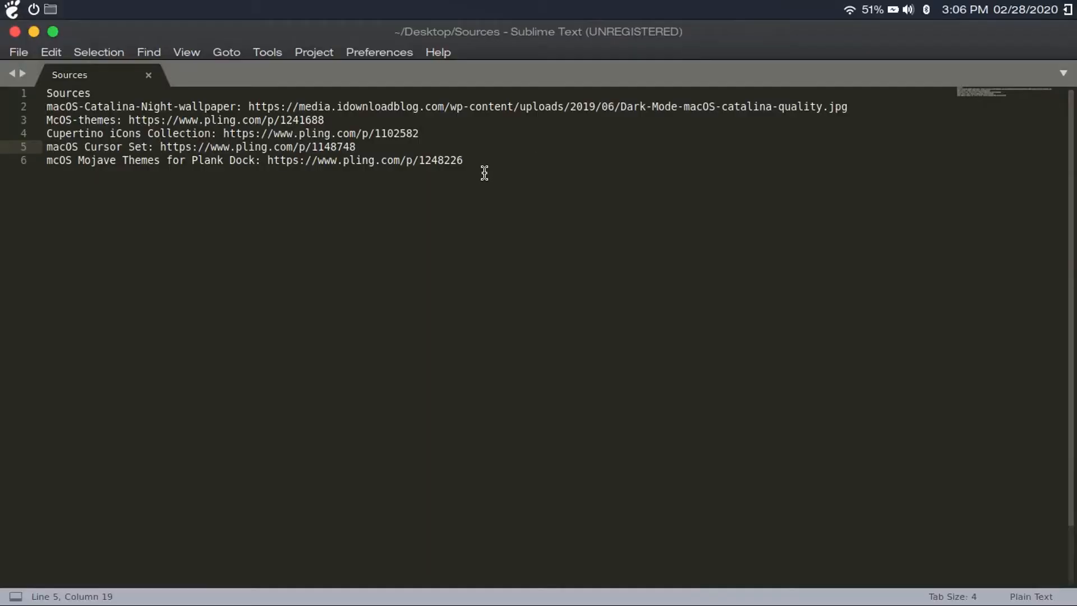
left_click(461, 162)
key("shift+Left")
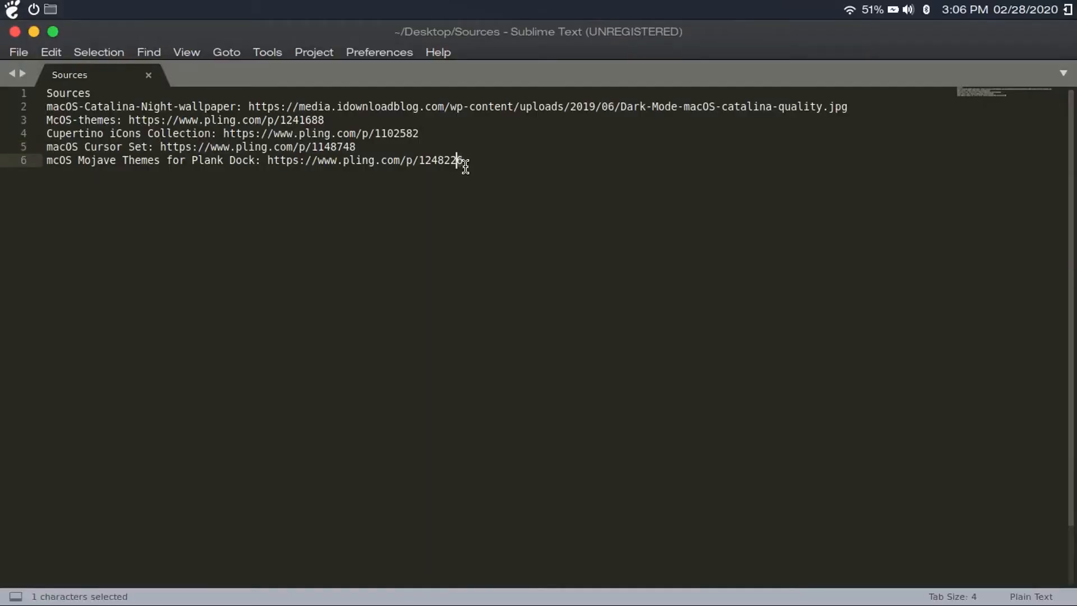
key("shift+Left")
key("shift+Left")
key("shift+Left")
key("shift+Left")
key("shift+Left")
key("shift+Left")
key("shift+Left")
key("shift+Left")
key("shift+Left")
key("shift+Left")
key("shift+Left")
key("shift+Left")
key("shift+Left")
key("shift+Left")
key("shift+Left")
key("shift+Left")
key("shift+Left")
key("shift+Left")
key("shift+Left")
key("shift+Left")
key("shift+Left")
key("shift+Left")
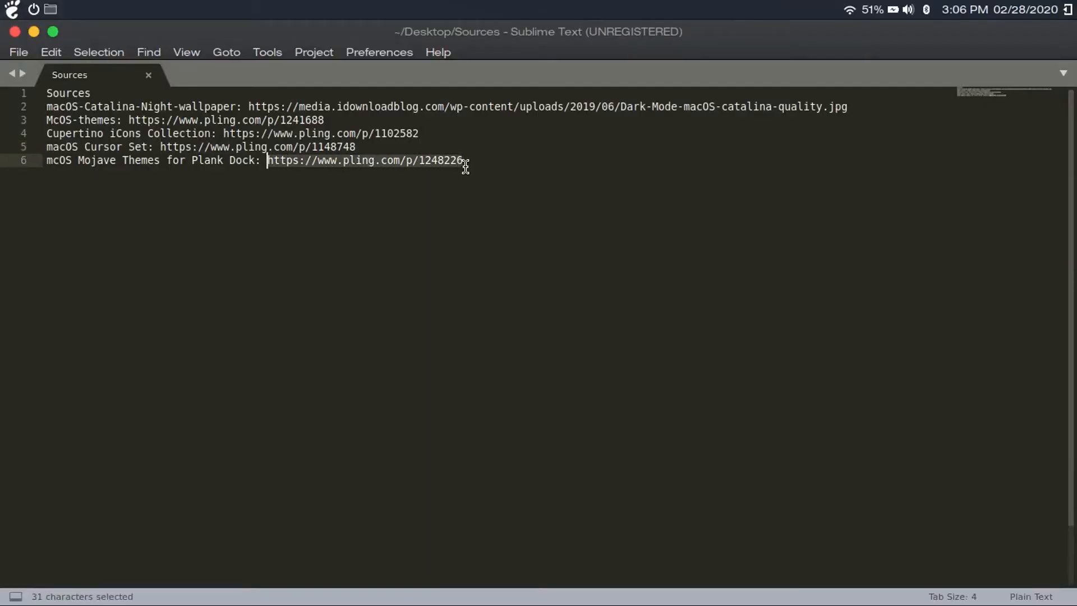
key("ctrl+c")
Step: Switch to Firefox, start downloading mcOS_Mojave Night.zip from the Plank theme's files, and cancel at the save dialog
key("alt+Tab")
scroll(373, 358, "up", 4)
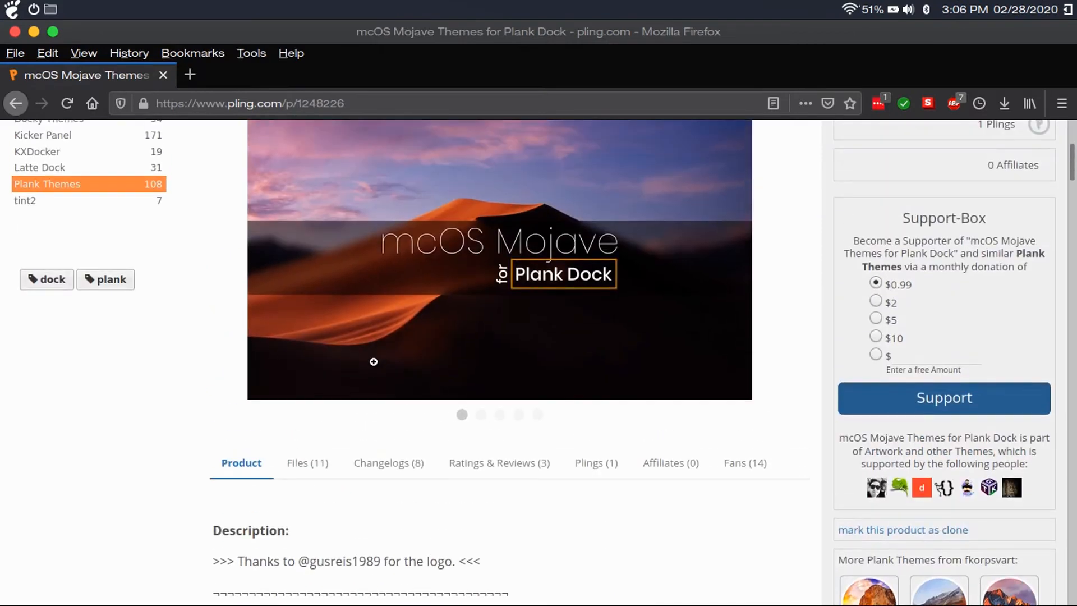
left_click(305, 464)
scroll(339, 439, "down", 3)
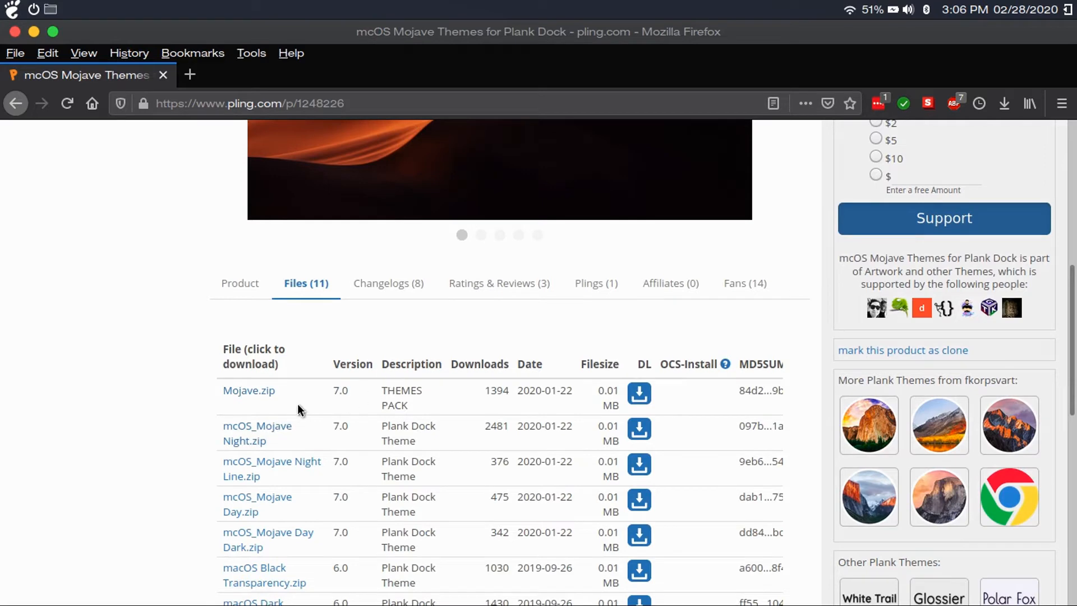
left_click(256, 433)
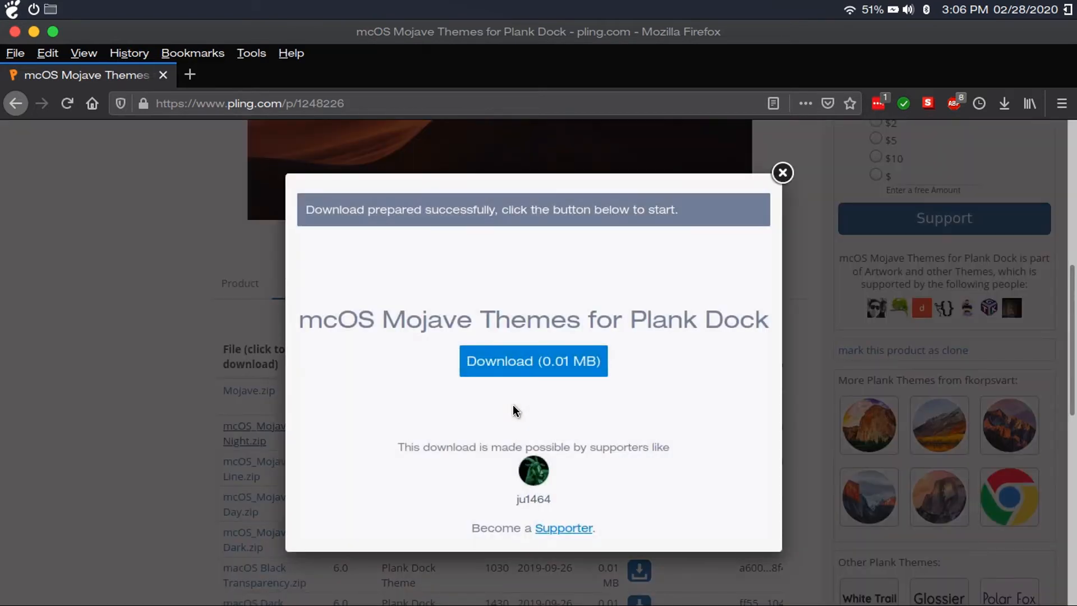
left_click(536, 362)
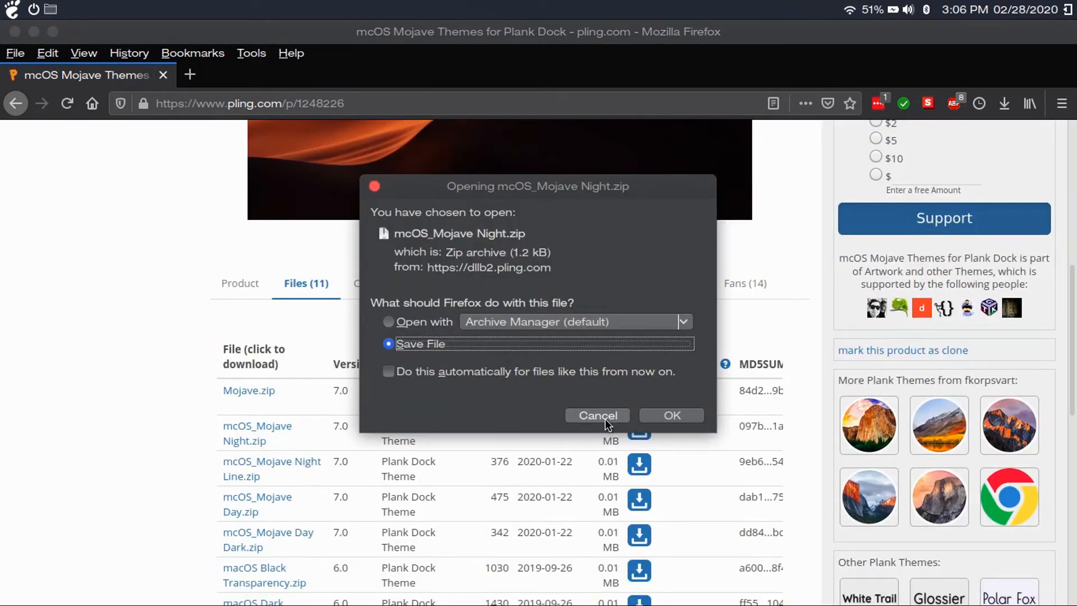
left_click(599, 415)
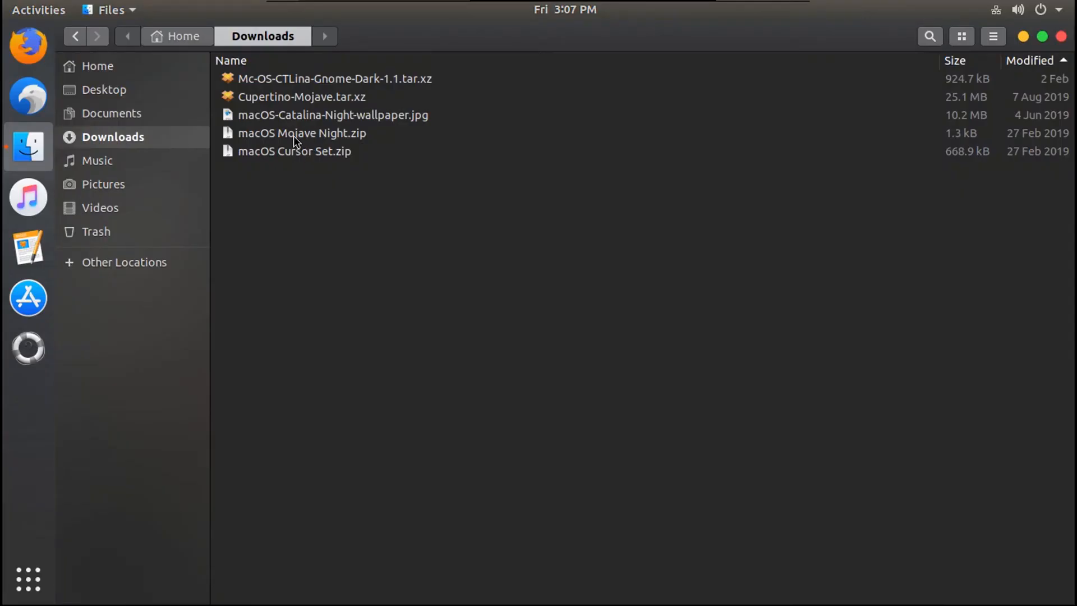
Step: Extract macOS Mojave Night.zip from Downloads into the home folder's .local/share/plank/themes
double_click(294, 136)
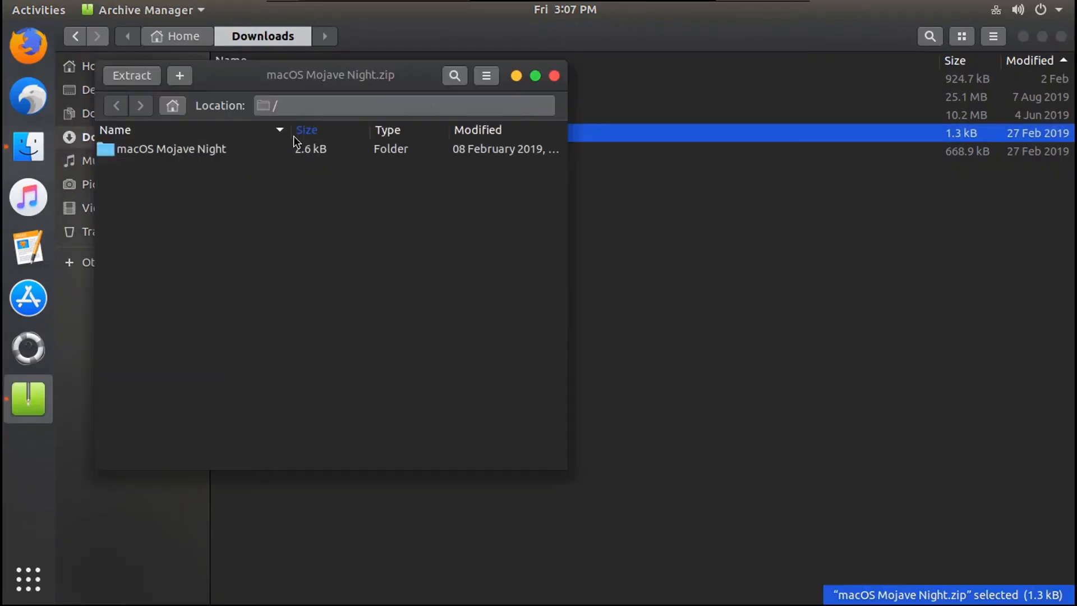
left_click(132, 77)
double_click(231, 111)
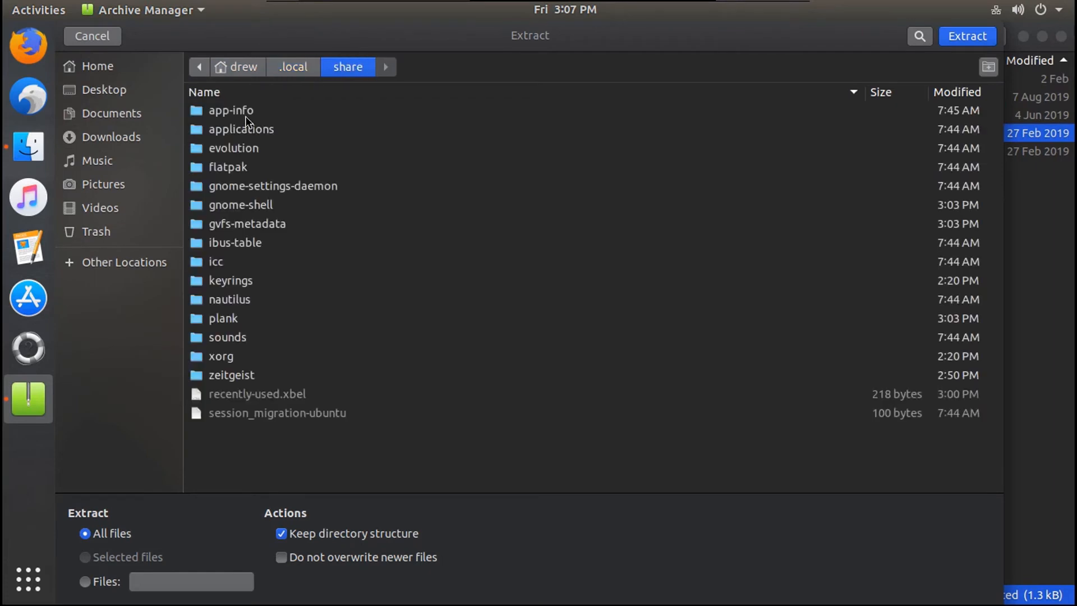
double_click(238, 318)
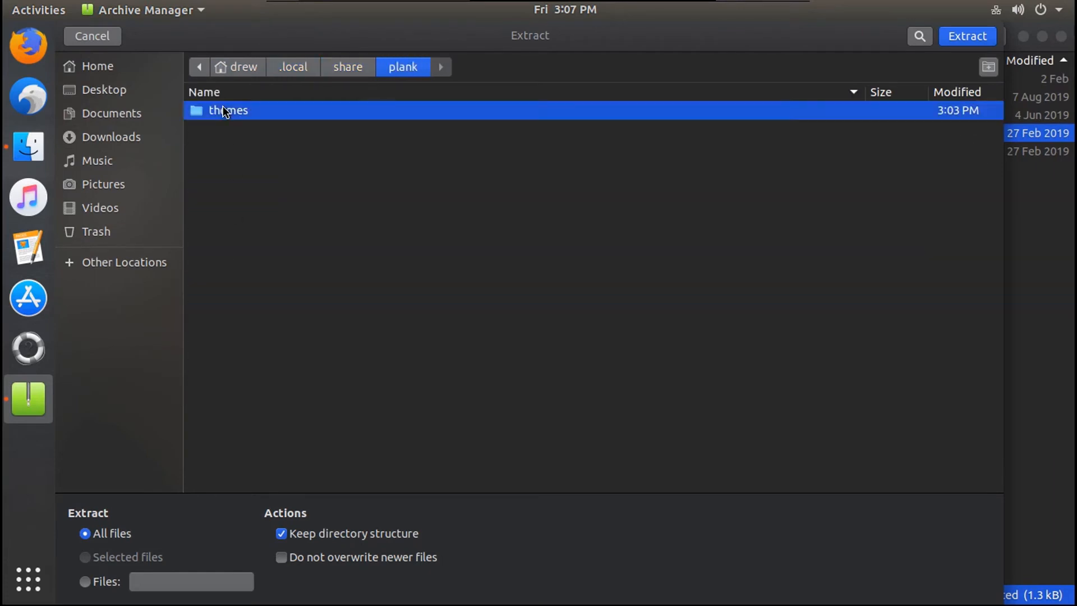
double_click(231, 110)
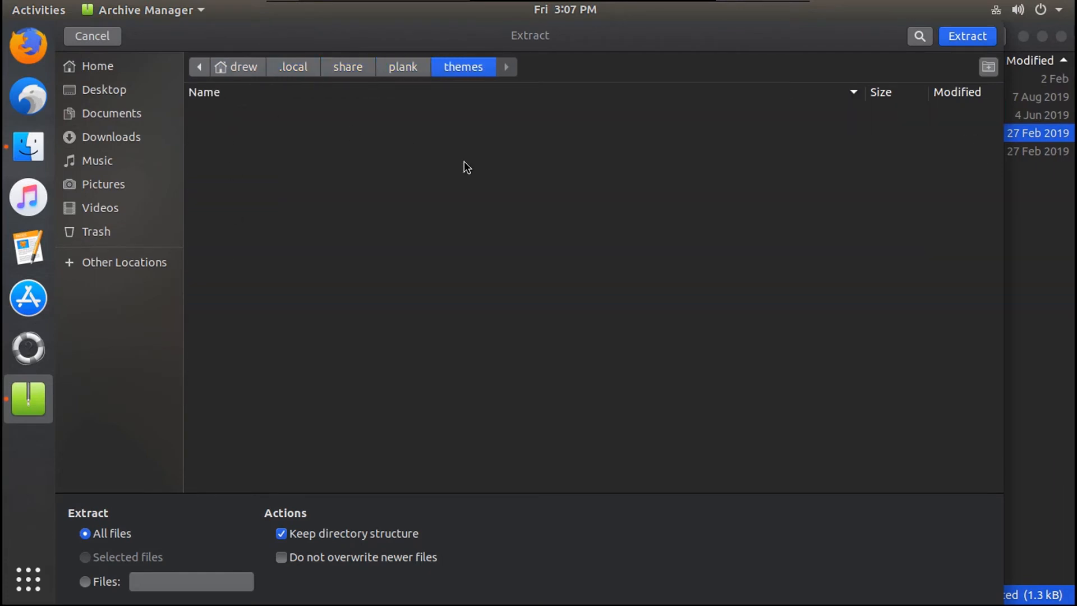
left_click(950, 34)
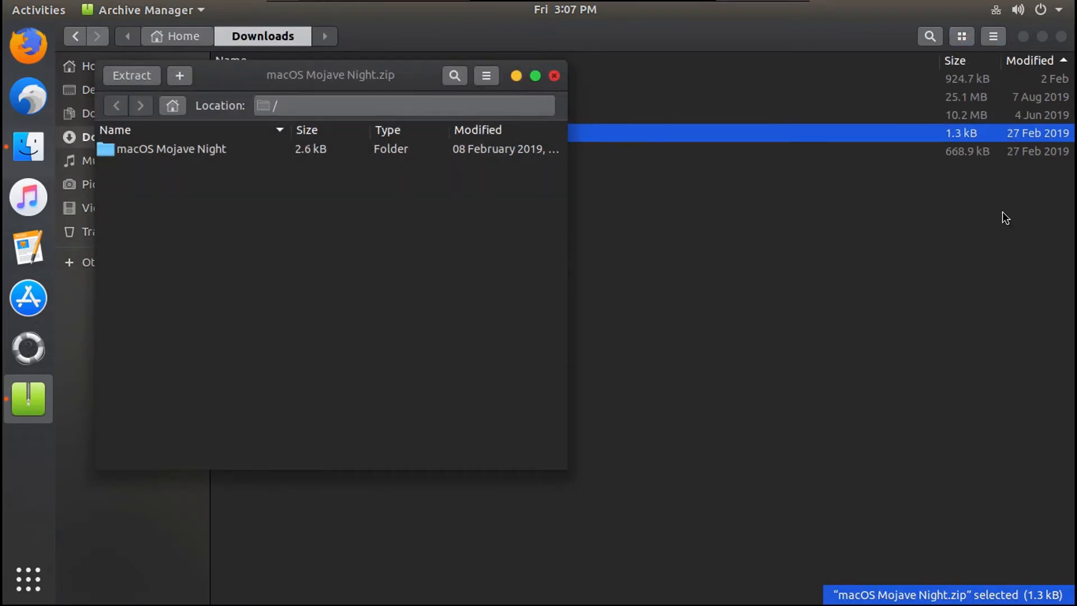
Step: Close the archive and Files windows, open Plank Preferences from Ubuntu Software, and set the dock theme to macOS Mojave Night
left_click(551, 77)
left_click(1060, 37)
left_click(29, 303)
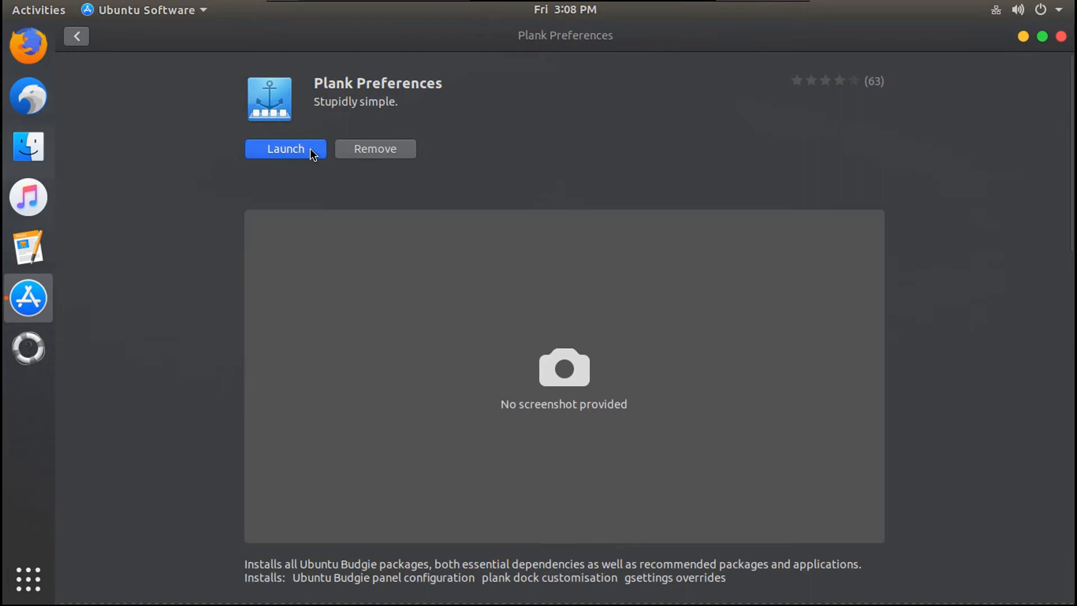
left_click(312, 149)
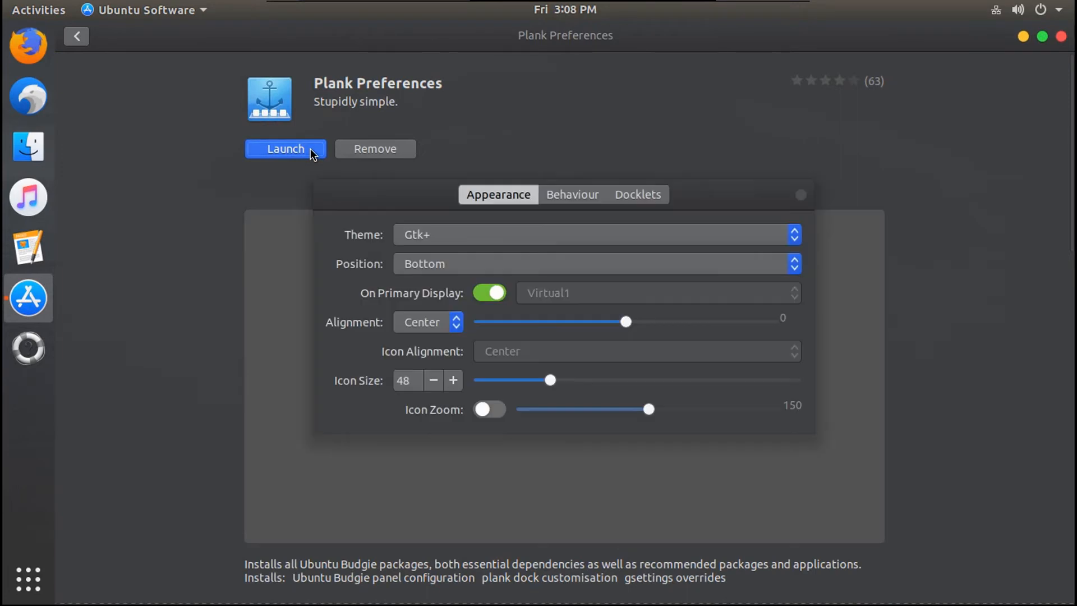
left_click(502, 239)
left_click(476, 295)
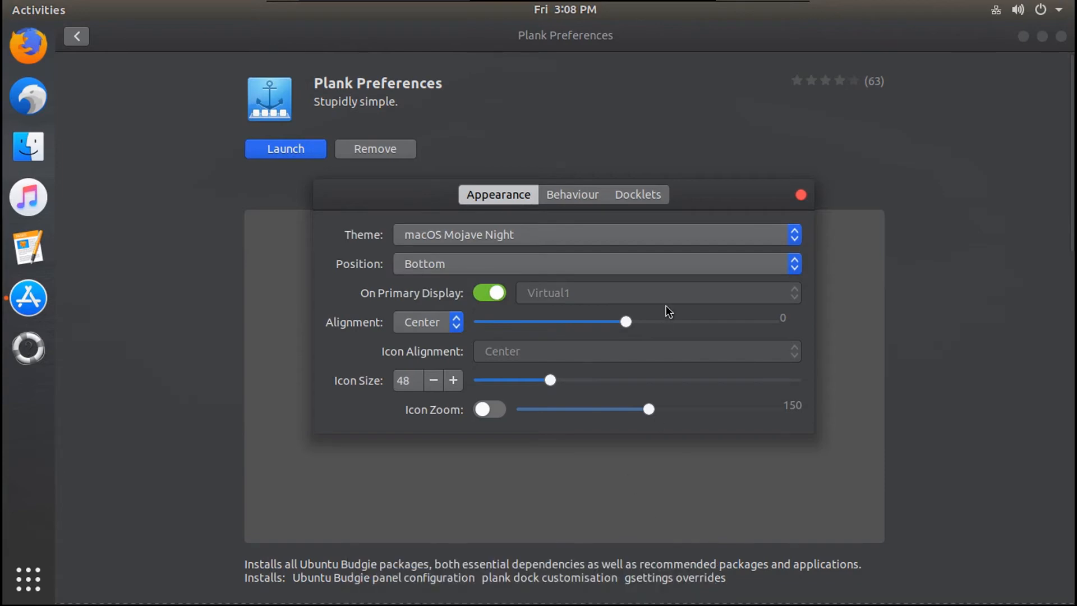
left_click(800, 195)
Step: Search Ubuntu Software for "light" and open the LightDM GTK+ Greeter settings page
left_click(83, 36)
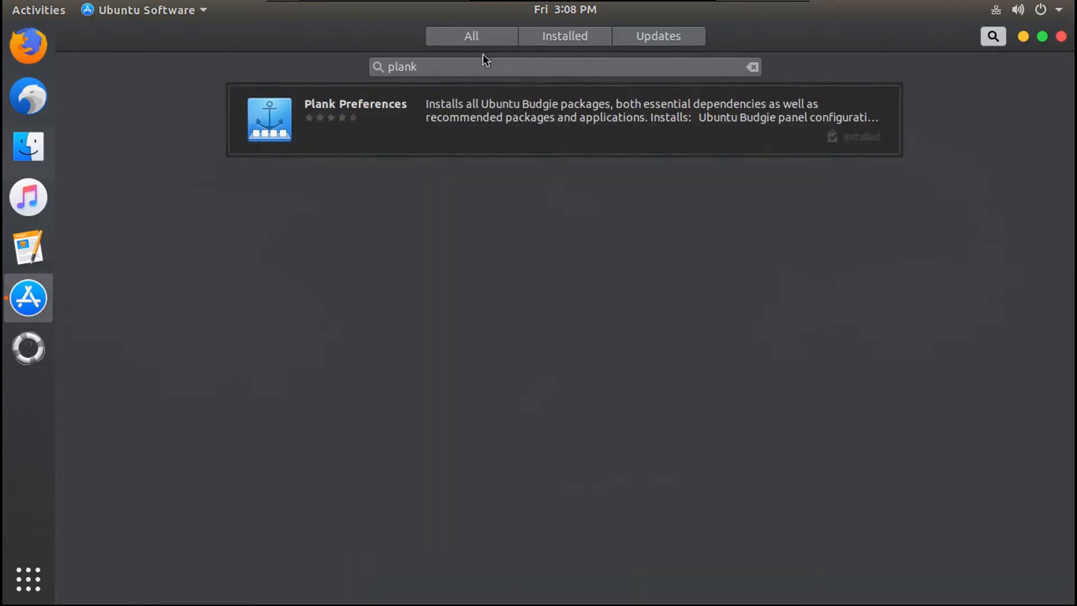
left_click(480, 34)
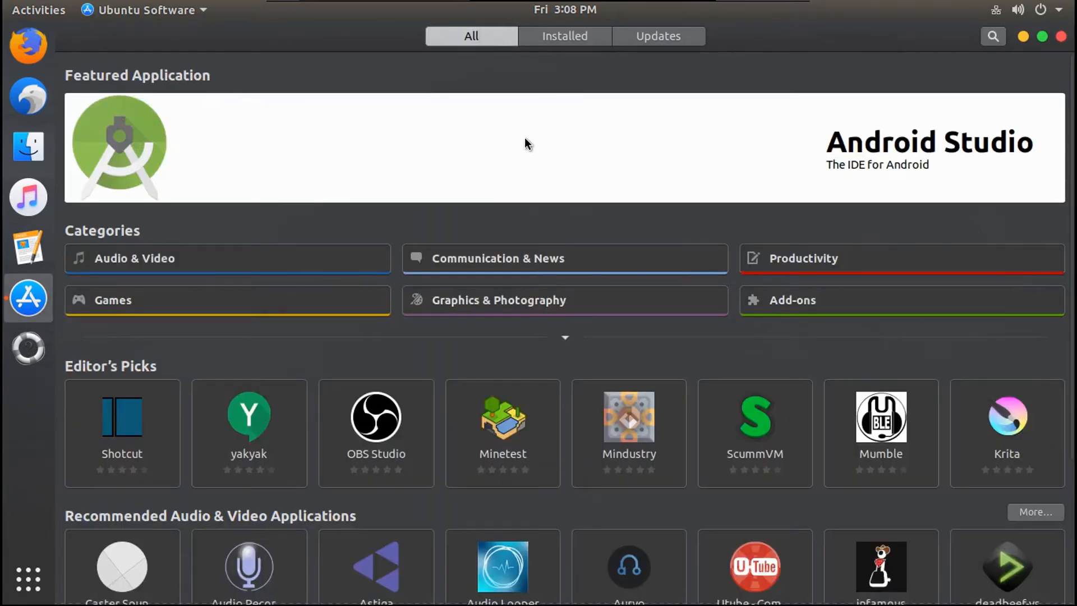
type("lig")
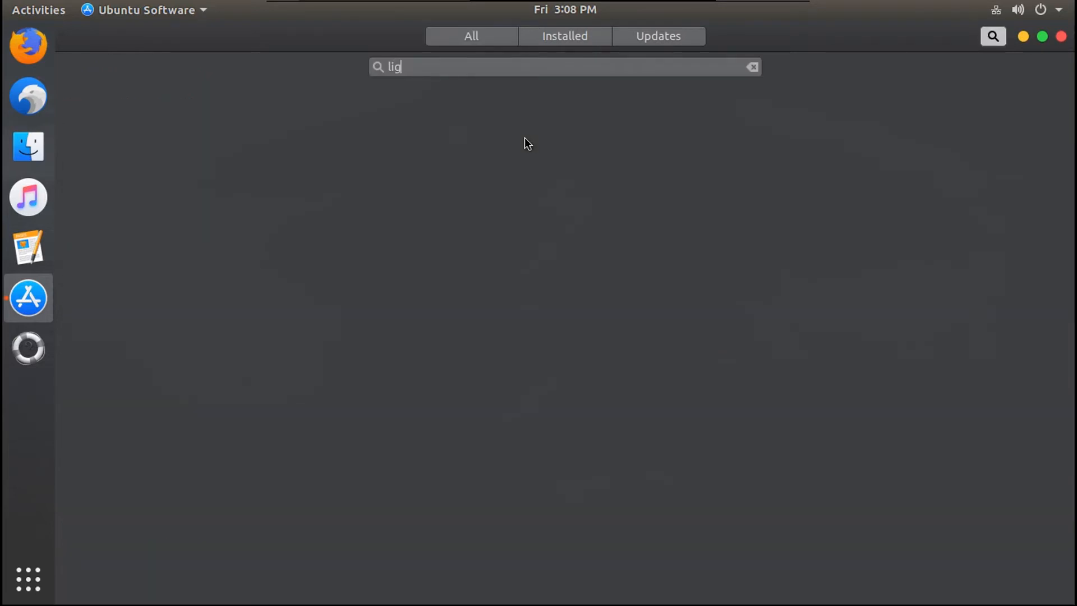
type("ht")
left_click(363, 139)
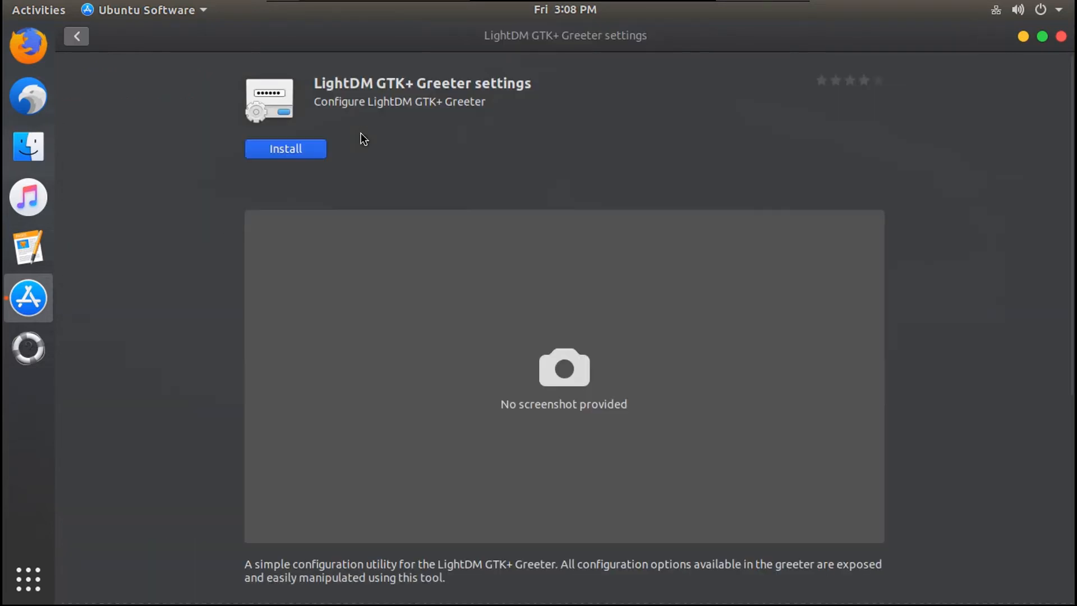
Step: Install LightDM GTK+ Greeter settings, authenticating with the account password
left_click(310, 155)
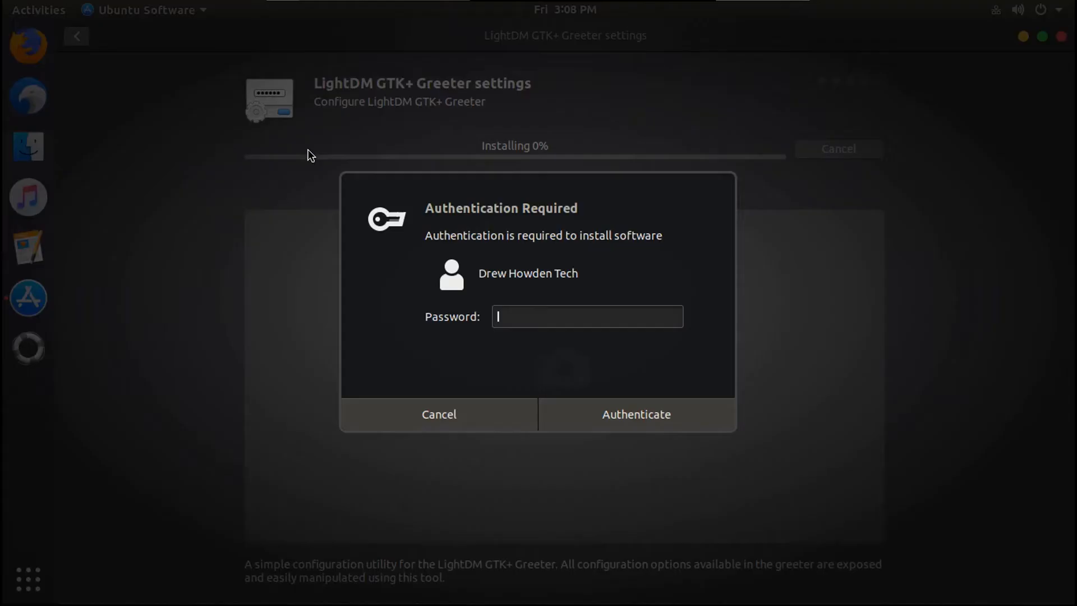
type("•••••")
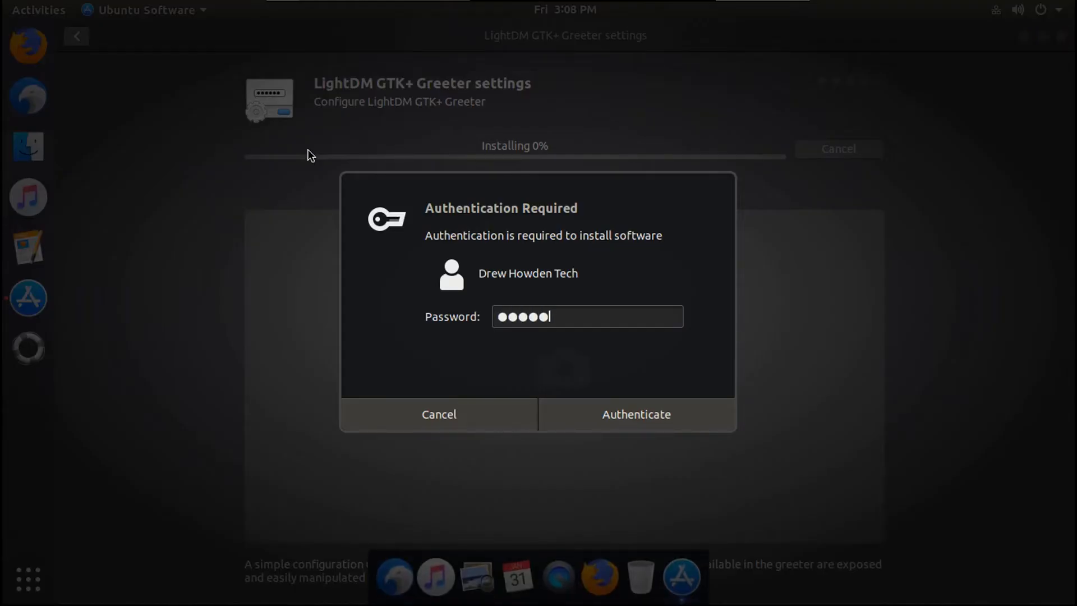
type("•••••••••")
key("Return")
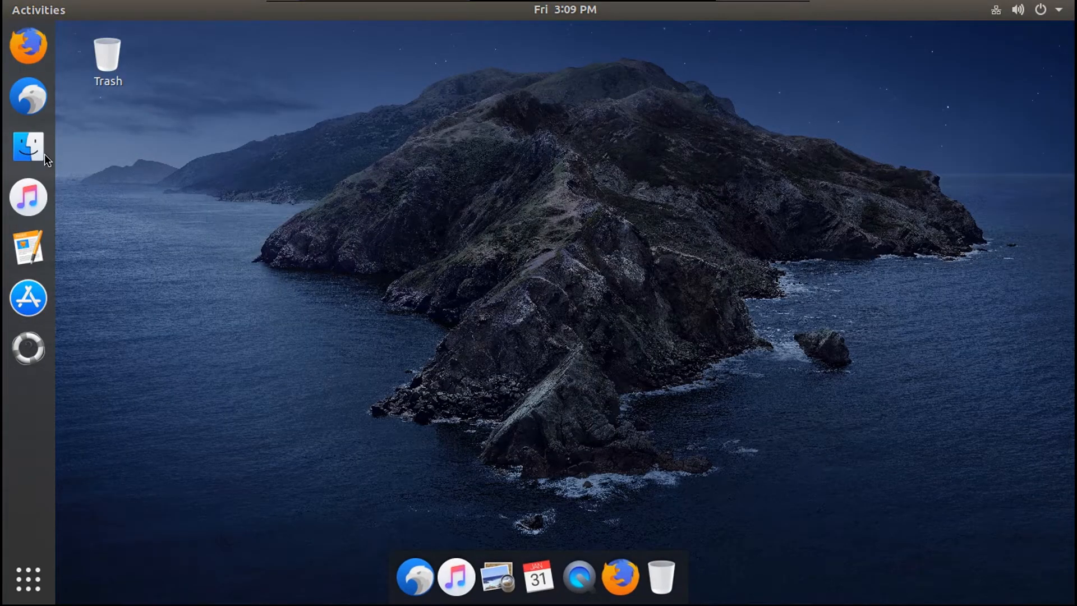
Step: Open a Files window with two tabs and show the computer's root file system (/) in the first one
left_click(45, 155)
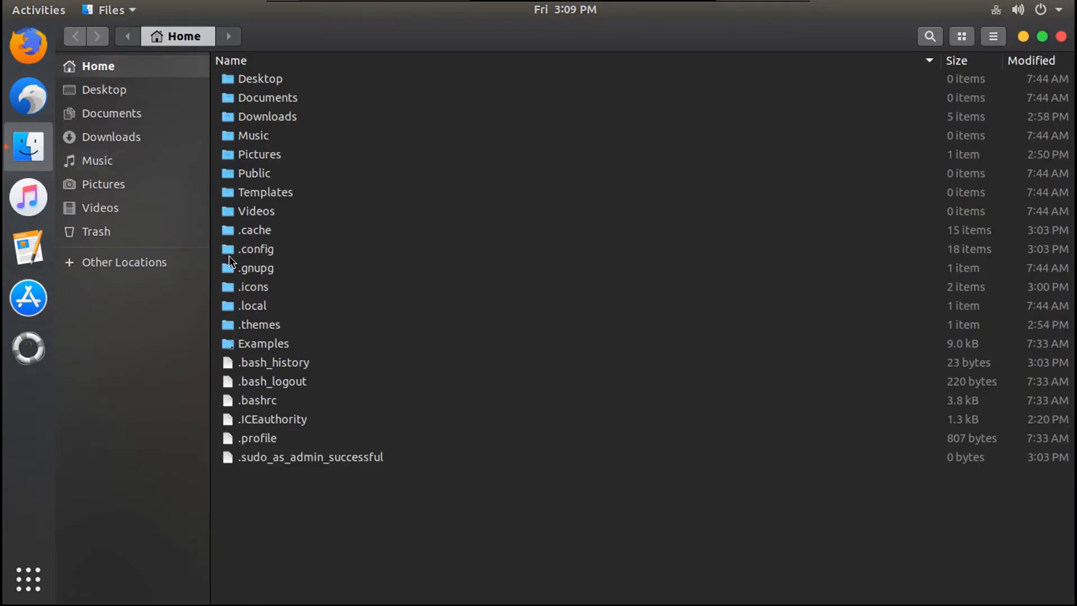
key("ctrl+t")
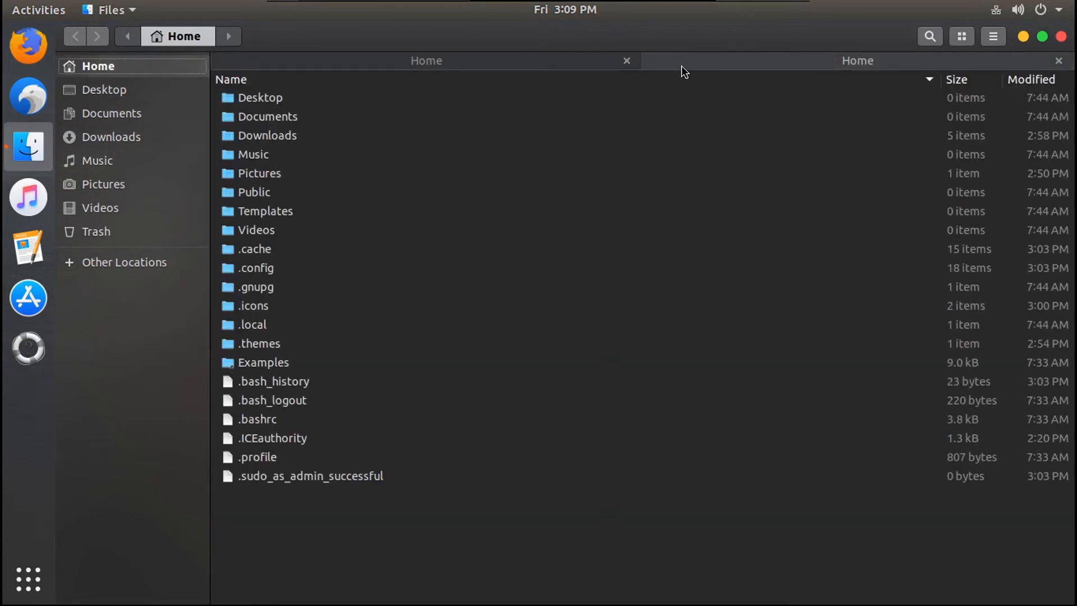
left_click(283, 61)
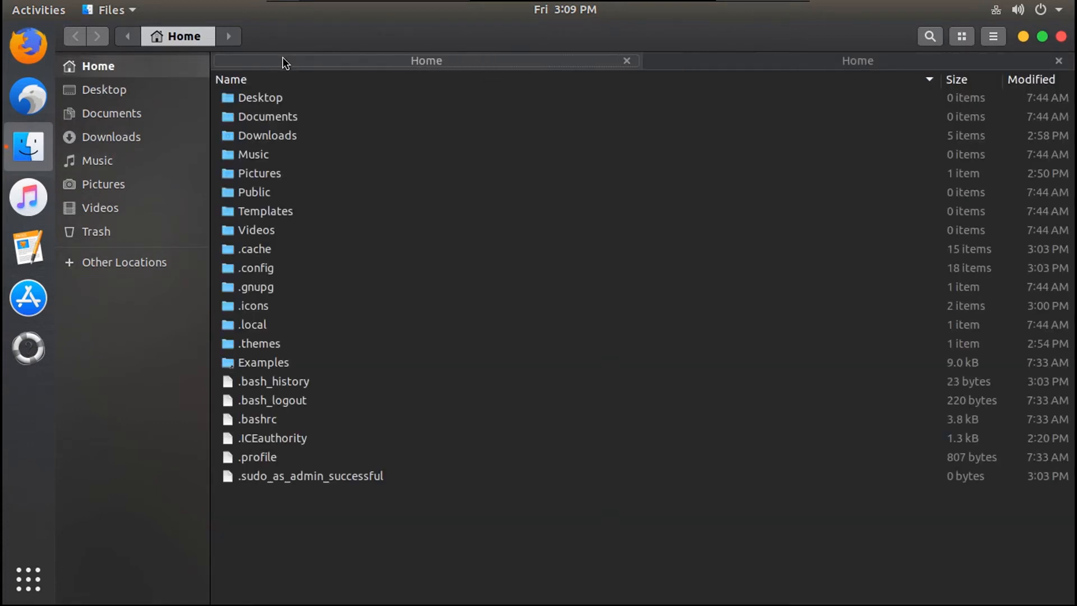
left_click(147, 264)
left_click(293, 119)
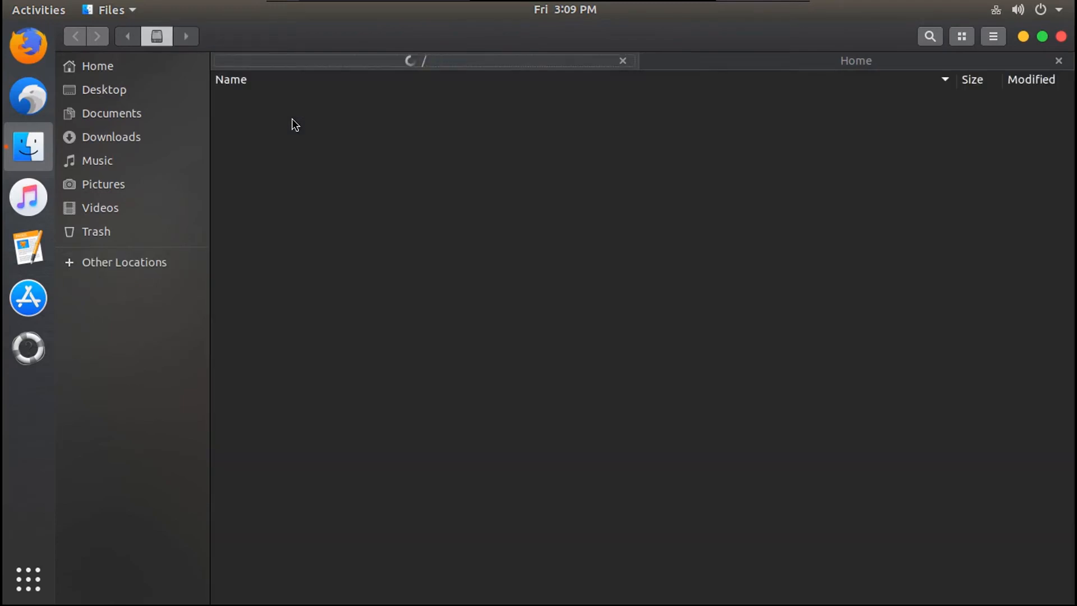
Step: Open the protected root folder in Files, authenticating with the account password
double_click(260, 344)
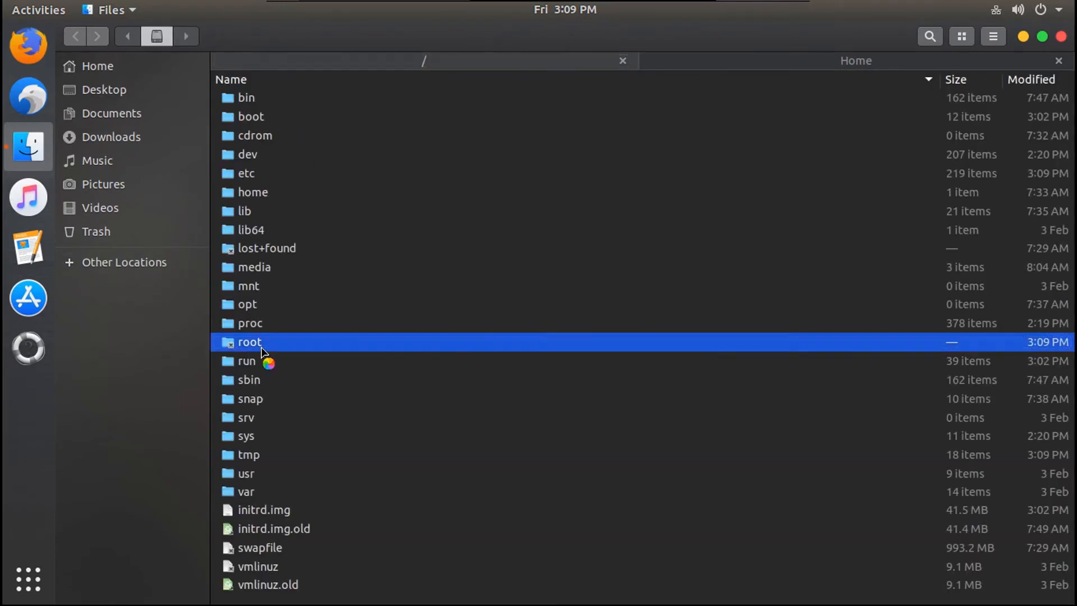
type("•••")
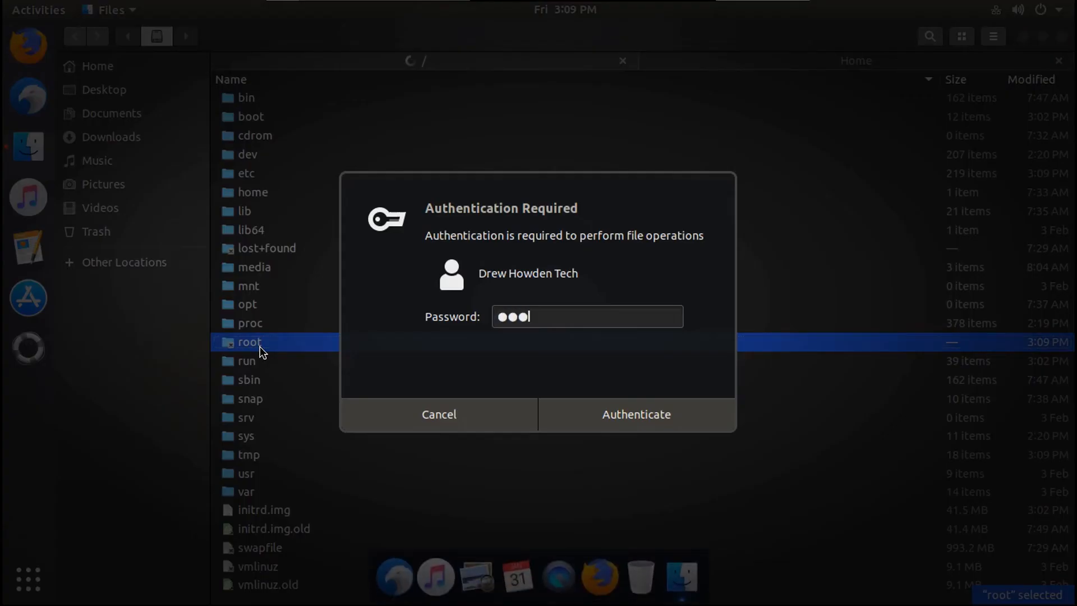
type("•••••••••")
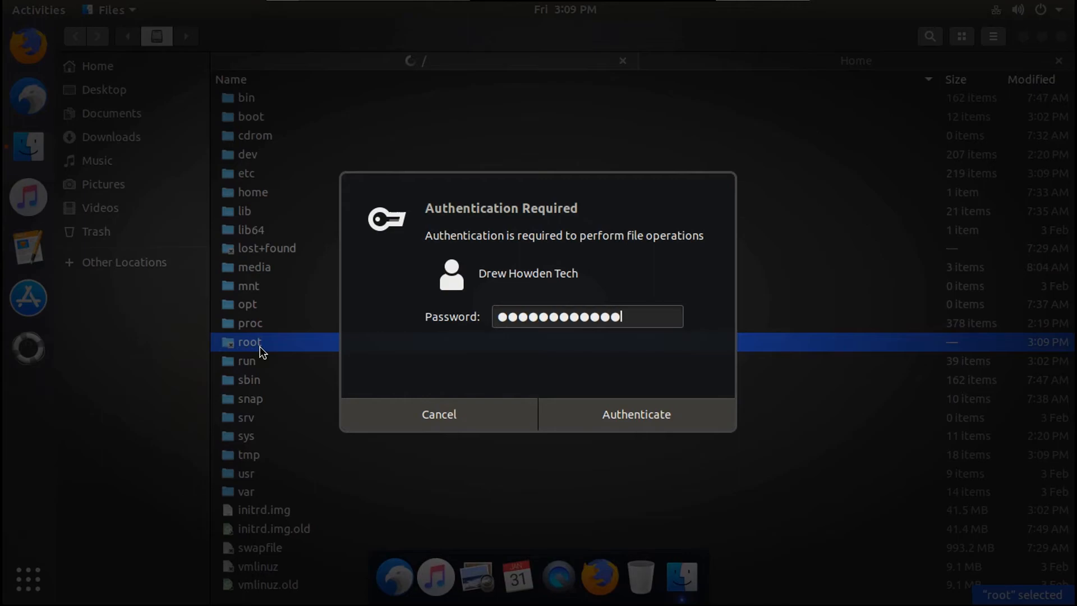
key("Return")
type("•••")
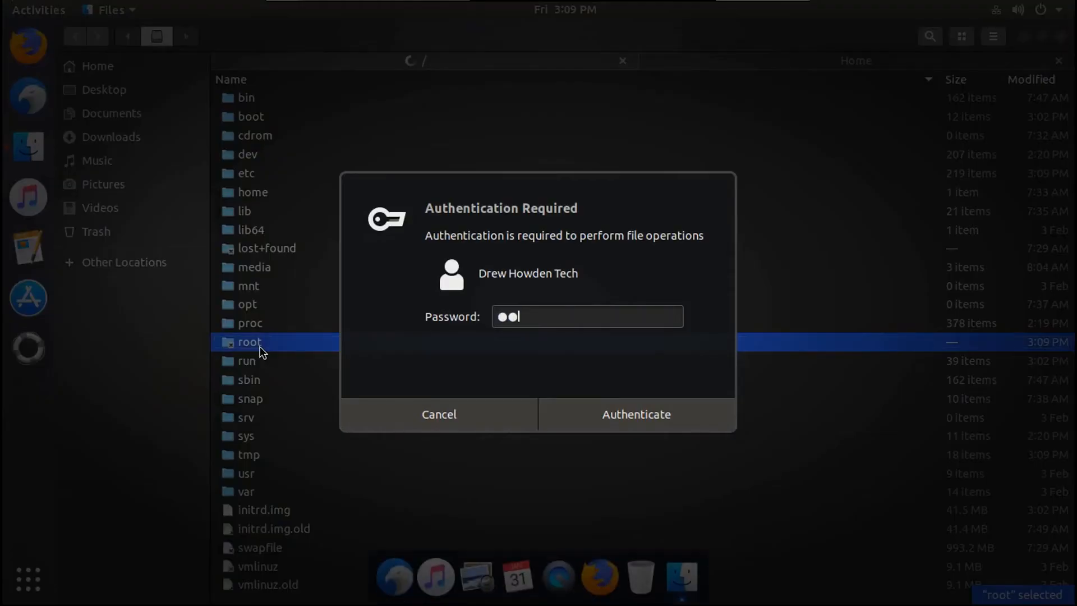
type("•••••••••")
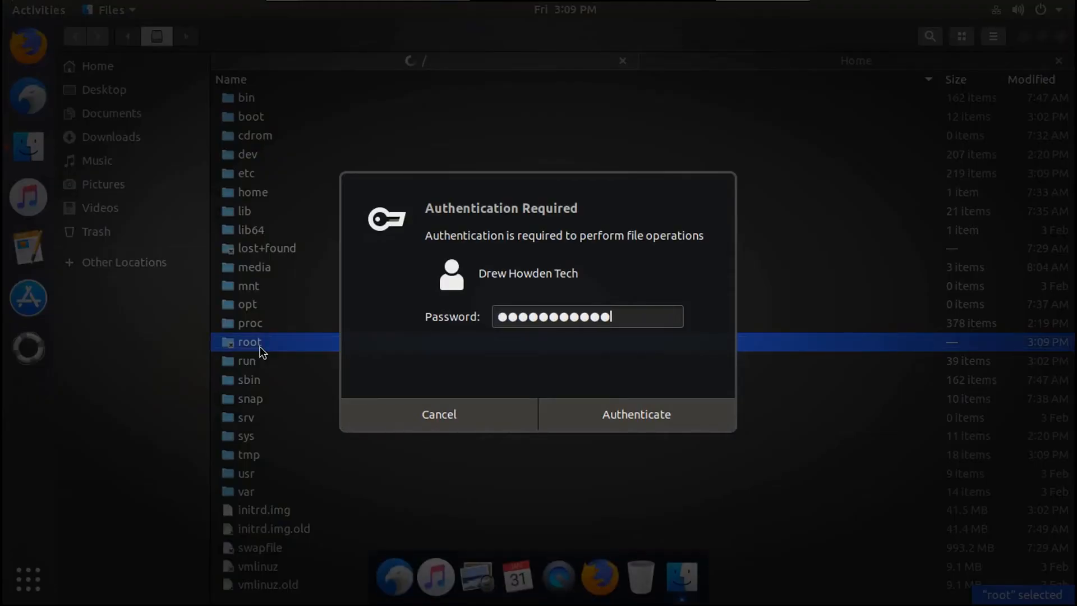
key("Return")
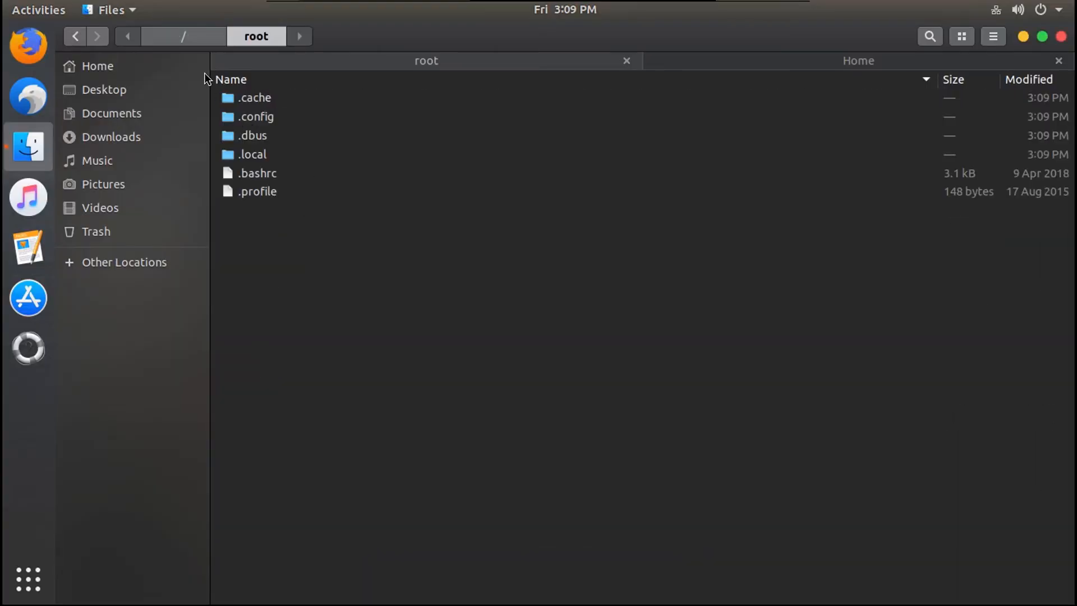
Step: Copy the Mc-OS-CTLina-Gnome-Dark-1.1 folder from the home folder's .themes into /usr/share/themes
left_click(169, 32)
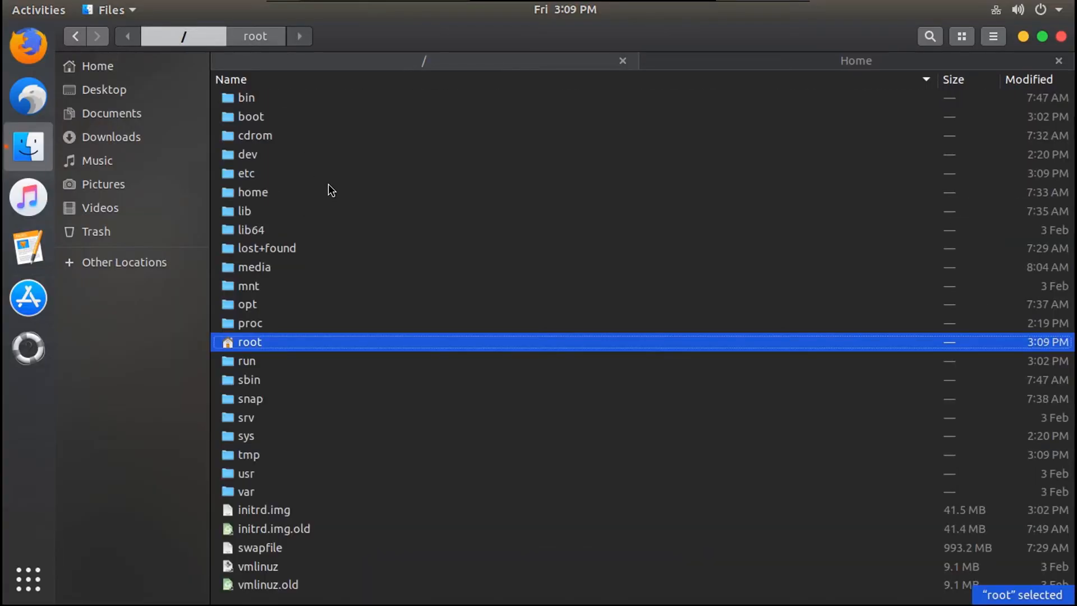
key("ctrl+Page_Down")
double_click(263, 344)
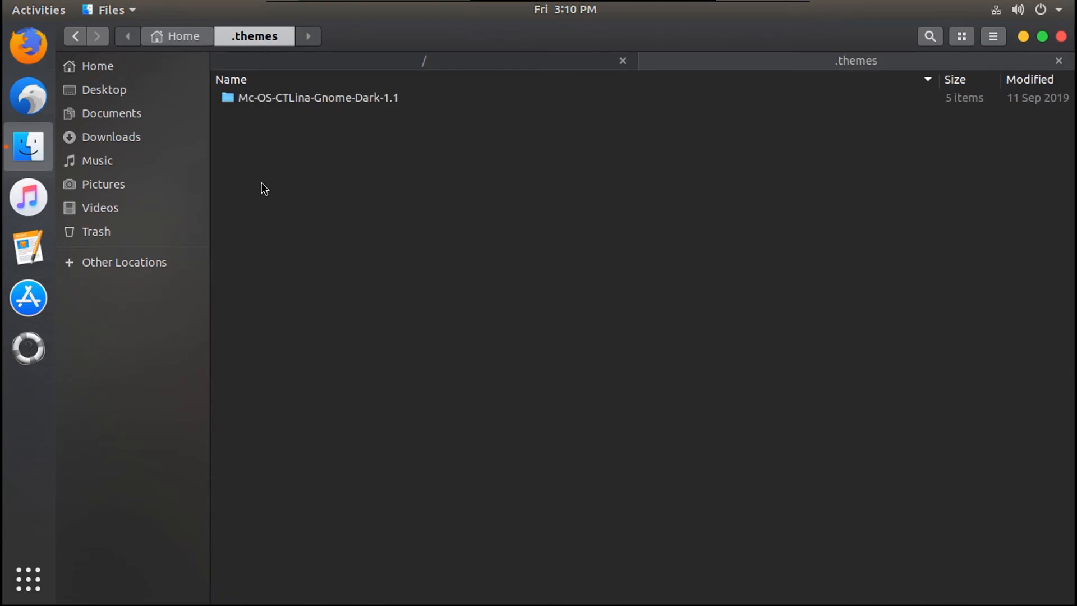
left_click(260, 100)
key("ctrl+Page_Up")
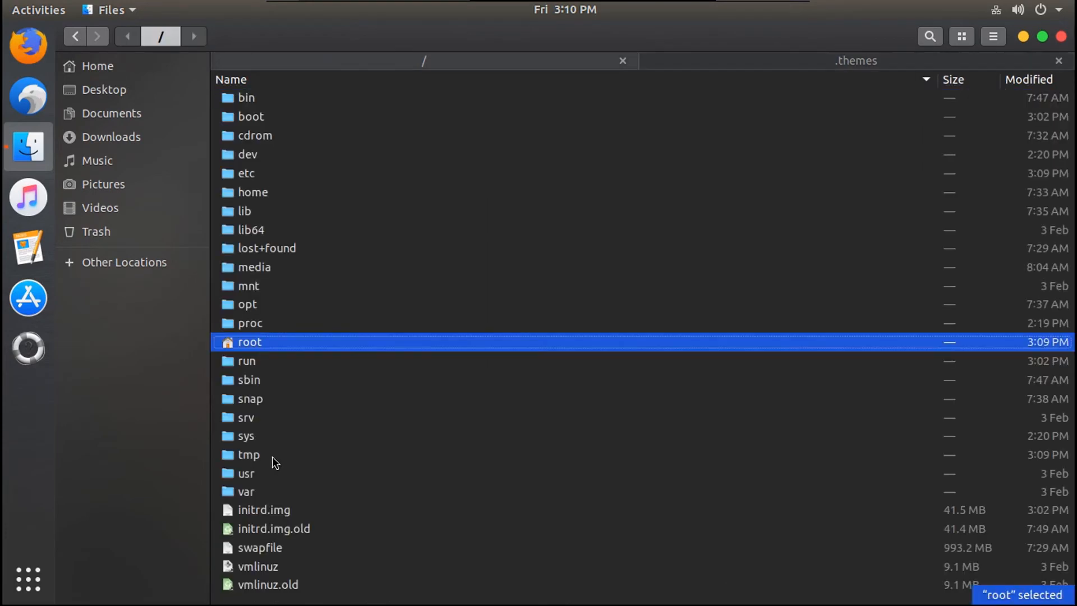
double_click(253, 474)
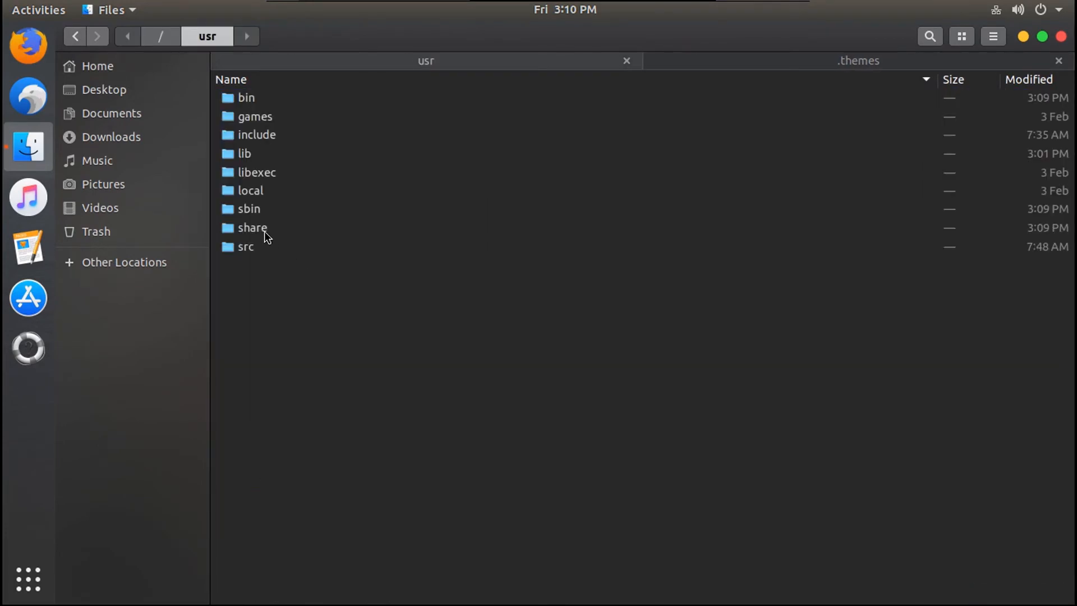
double_click(264, 230)
scroll(367, 329, "down", 20)
key("ctrl+v")
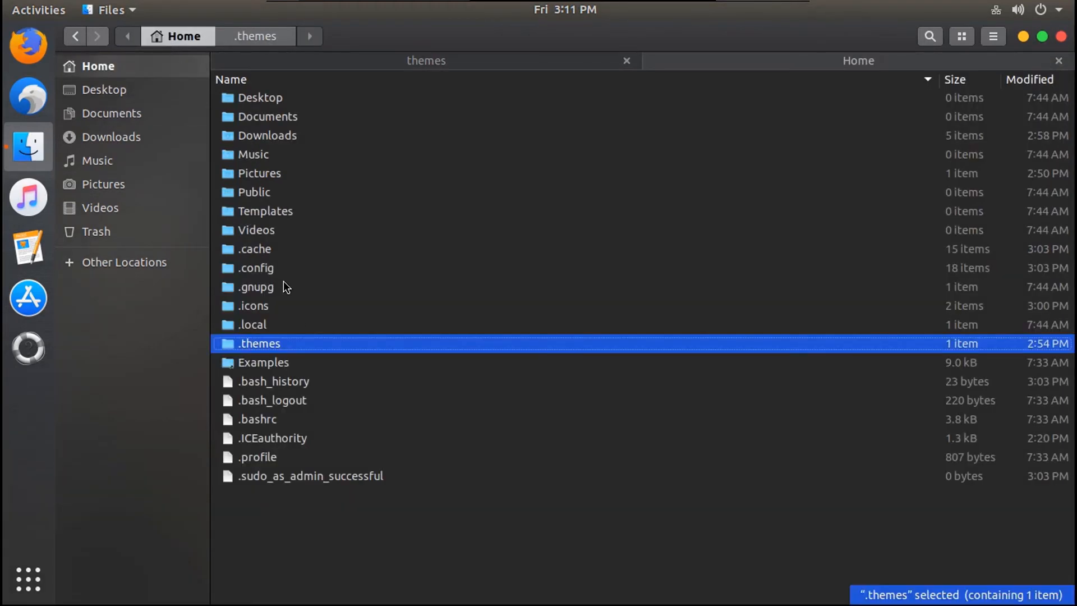
Step: Copy the Cupertino-Mojave folder from the home folder's .icons into /usr/share/icons, entering the account password if asked, and close Files
double_click(252, 307)
left_click(304, 98)
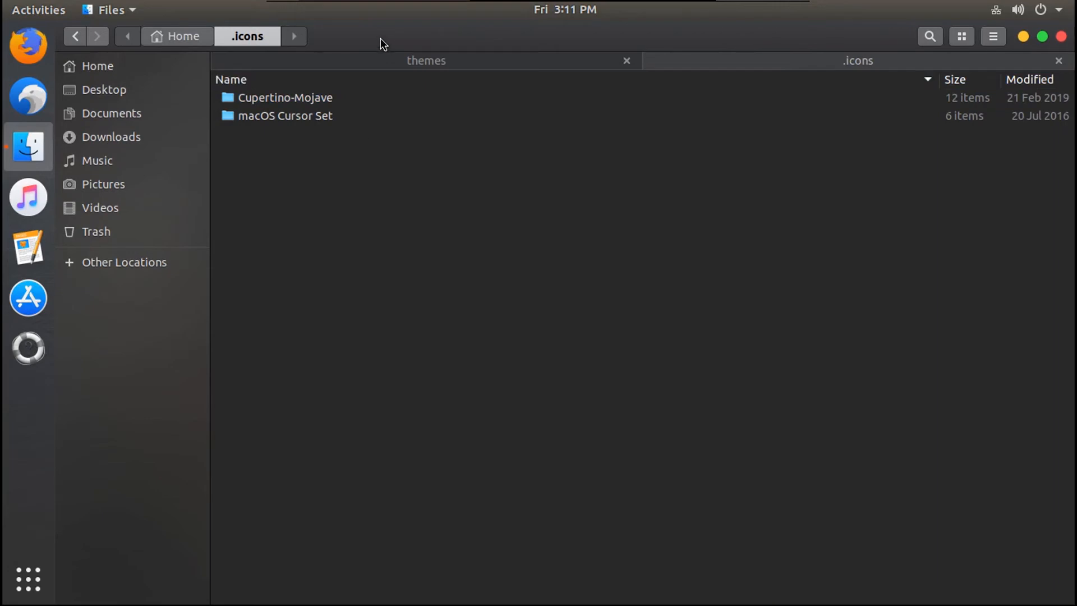
left_click(384, 59)
left_click(278, 37)
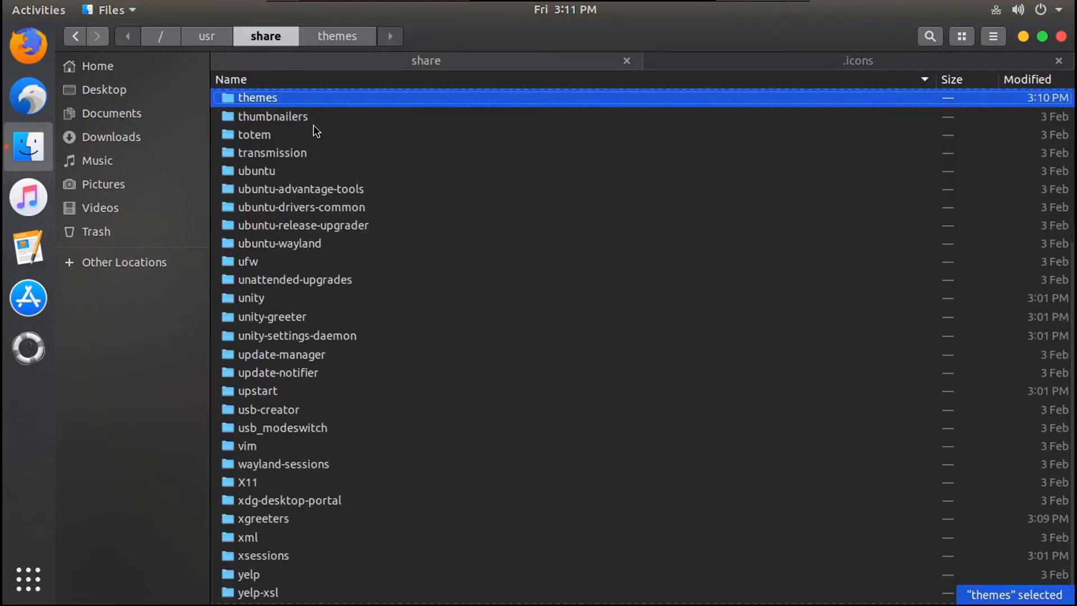
scroll(338, 201, "up", 4)
scroll(338, 200, "up", 2)
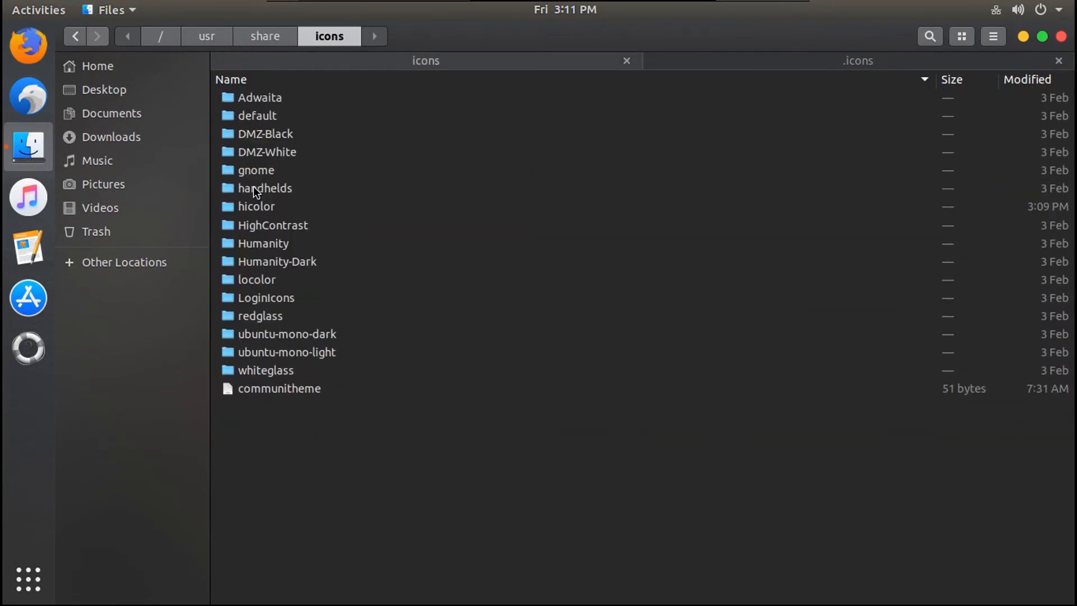
key("ctrl+v")
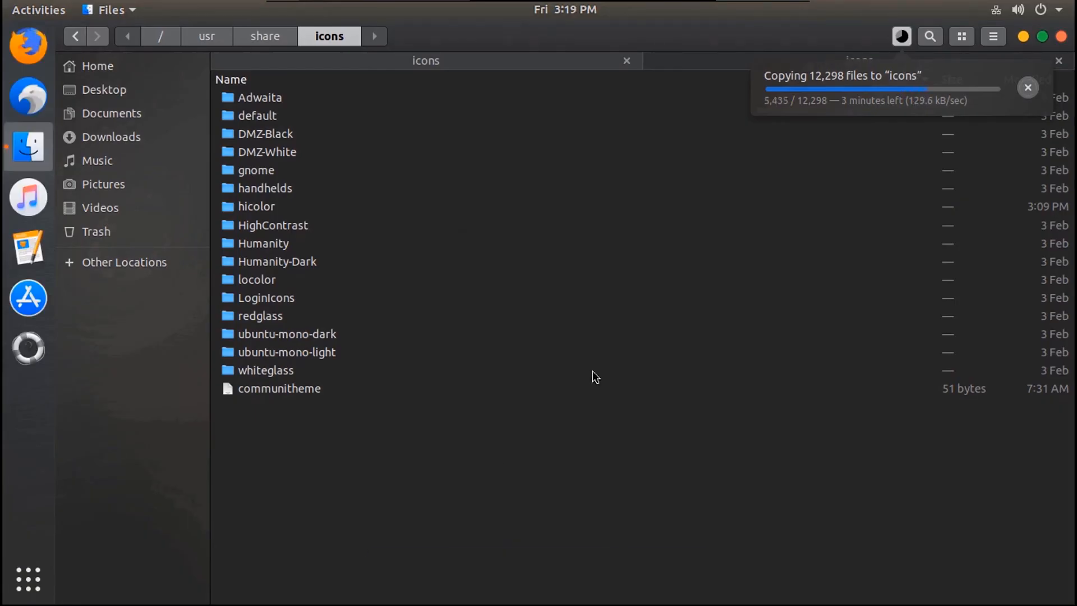
type("•••••••••")
left_click(596, 401)
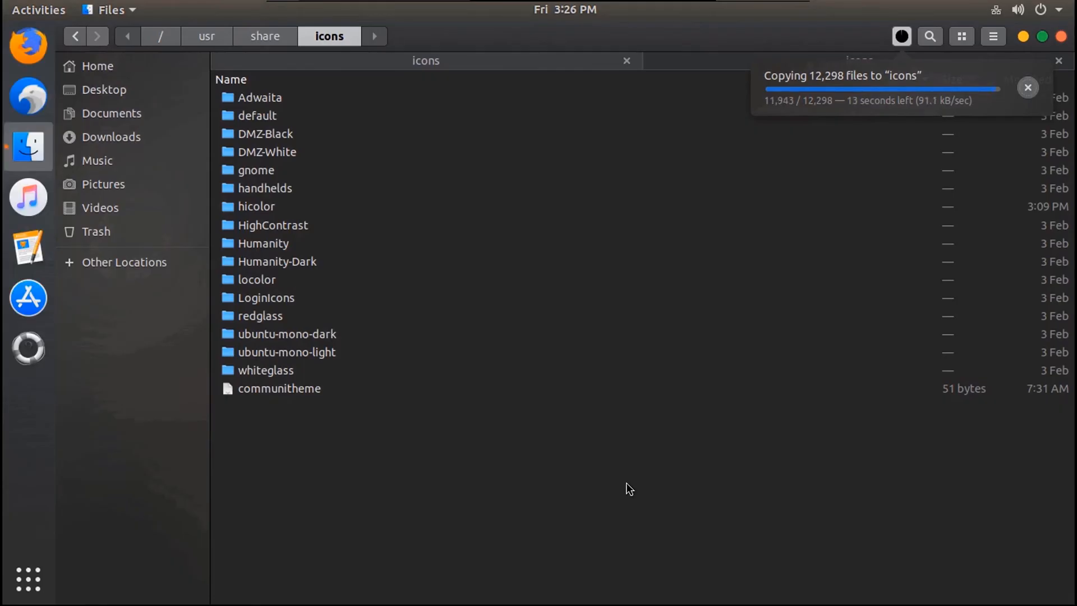
left_click(1060, 37)
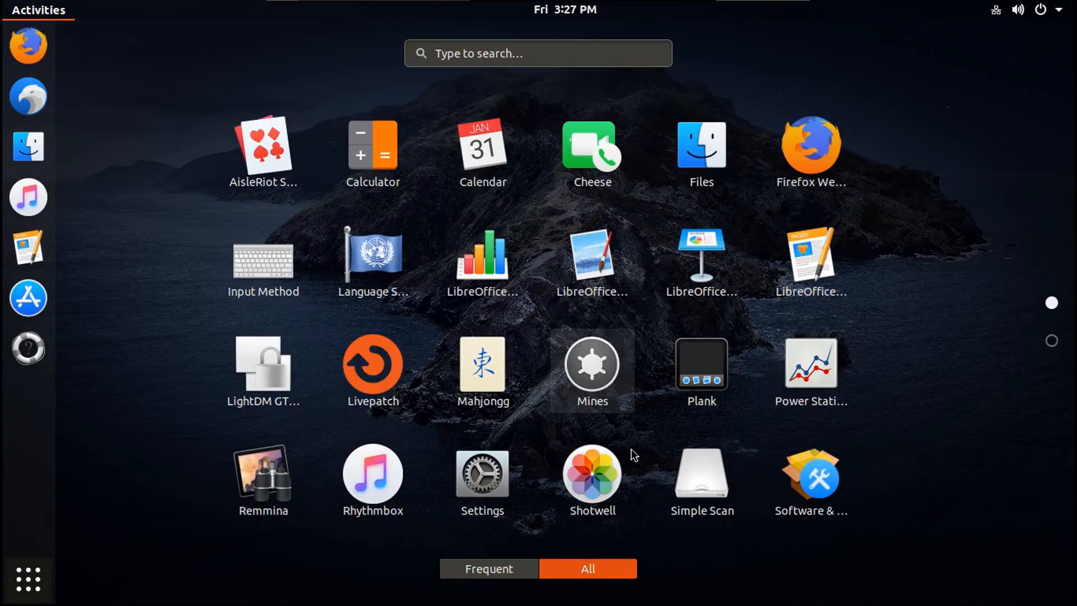
Step: Open LightDM GTK+ Greeter settings with the account password and set the greeter theme to Mc-OS-CTLina-Gnome-Dark-1.1
left_click(257, 376)
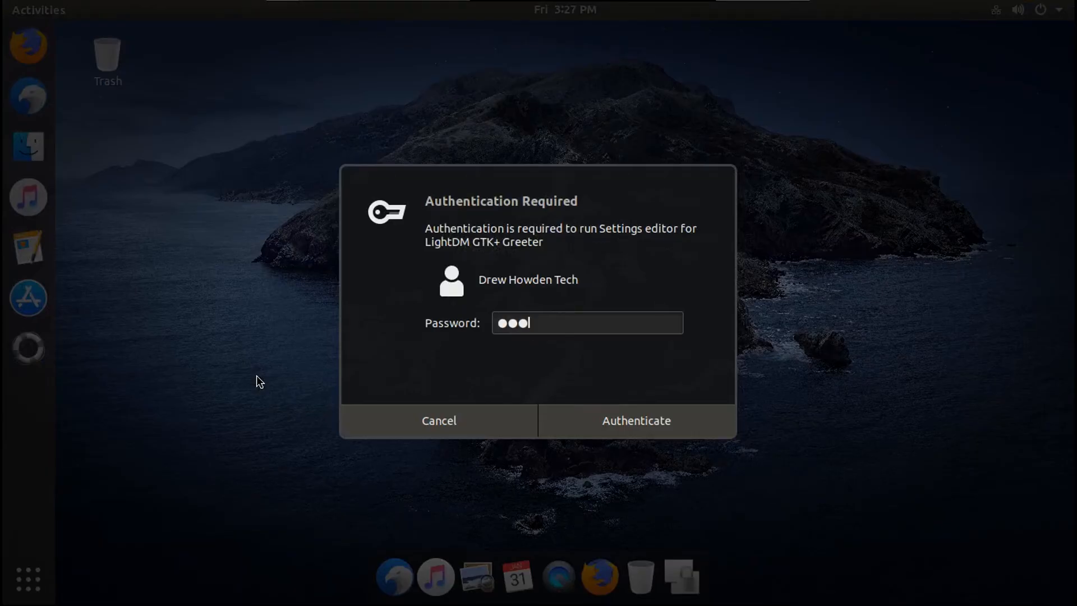
type("***********")
key("Return")
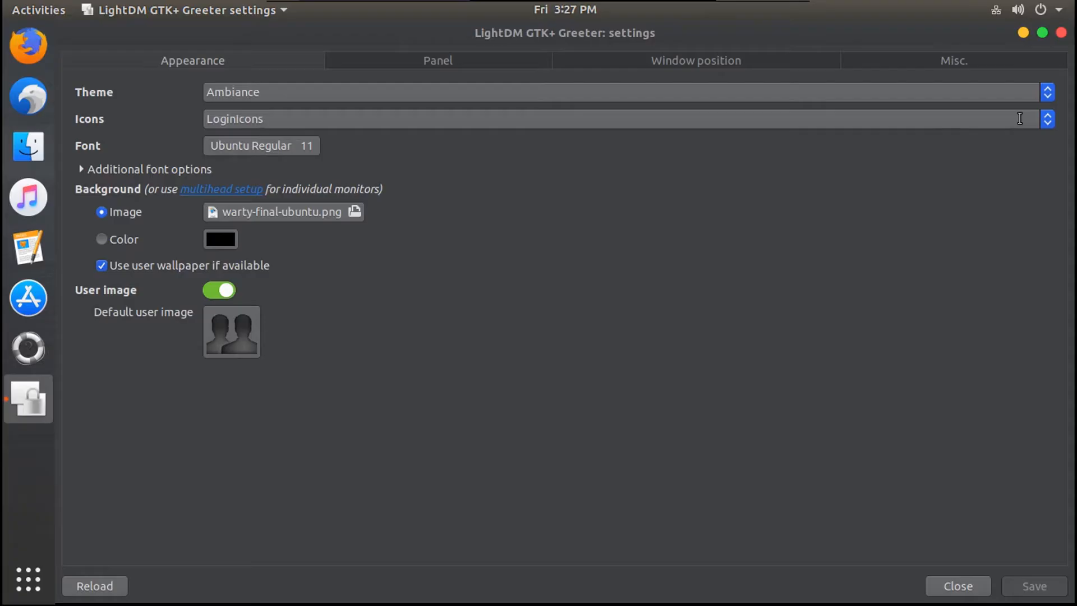
left_click(1047, 95)
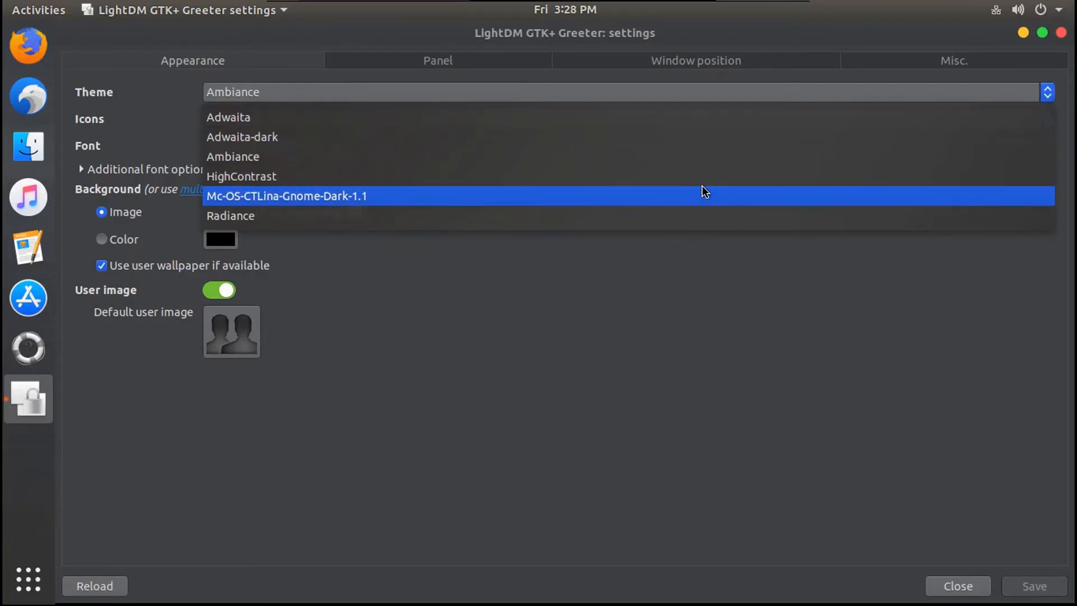
left_click(672, 196)
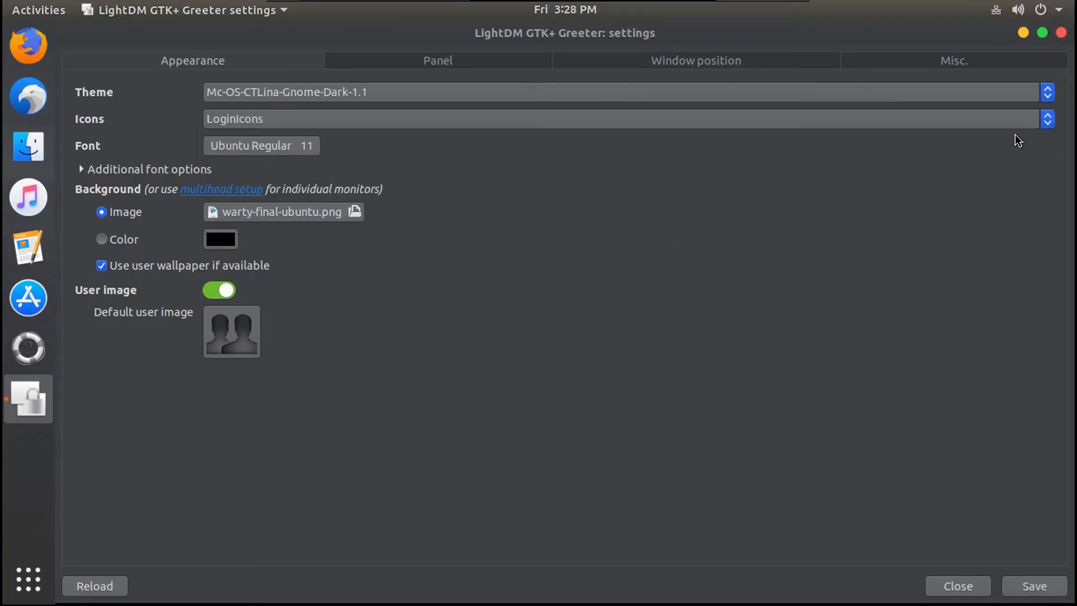
Step: Set the greeter's icons to Cupertino-Mojave and check the available background images without choosing one
left_click(1044, 120)
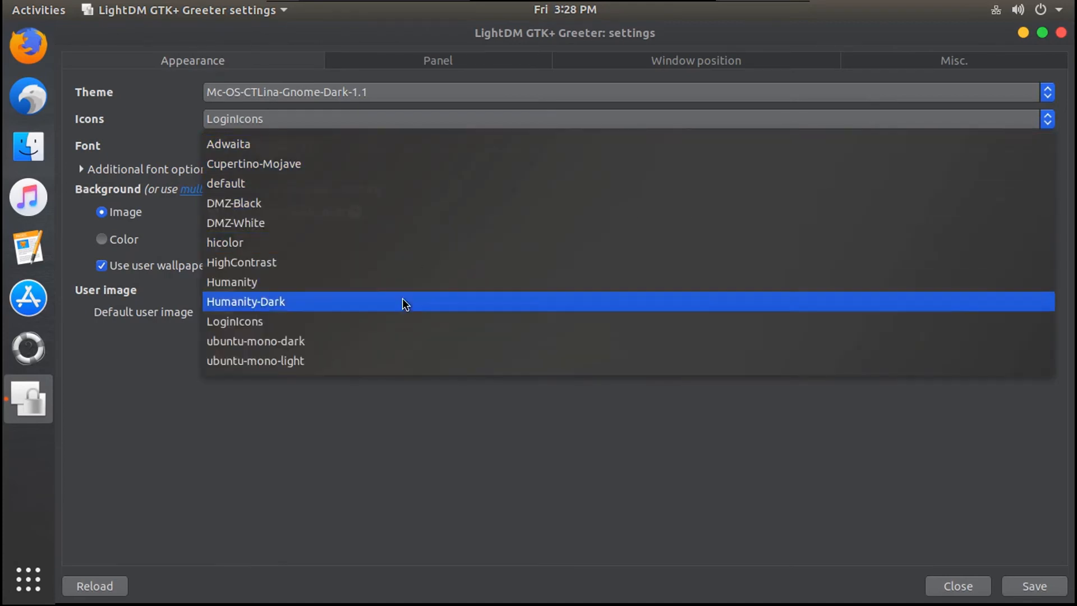
left_click(261, 165)
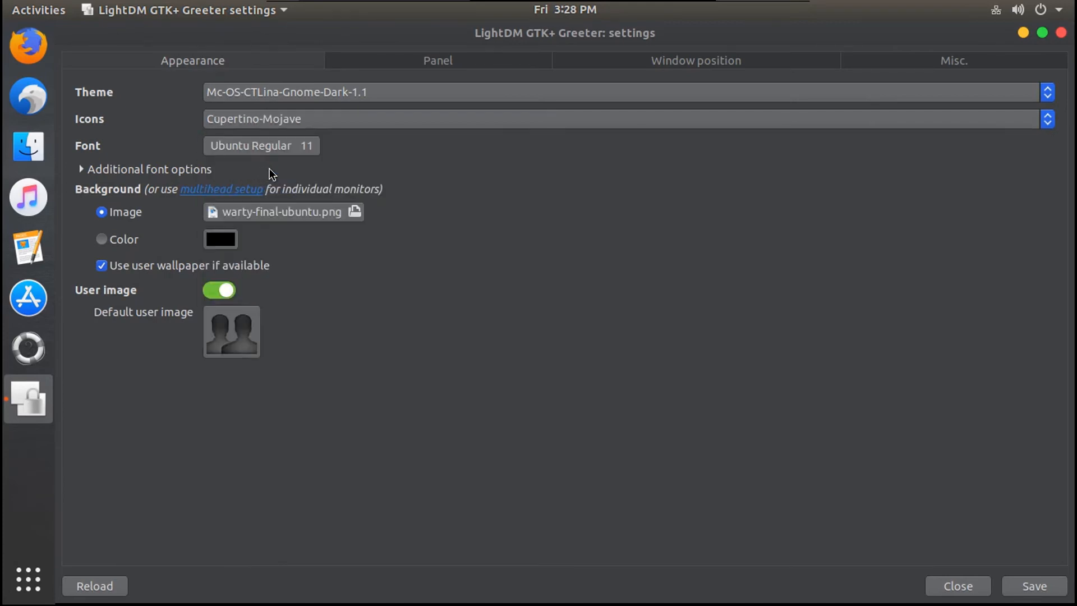
left_click(297, 213)
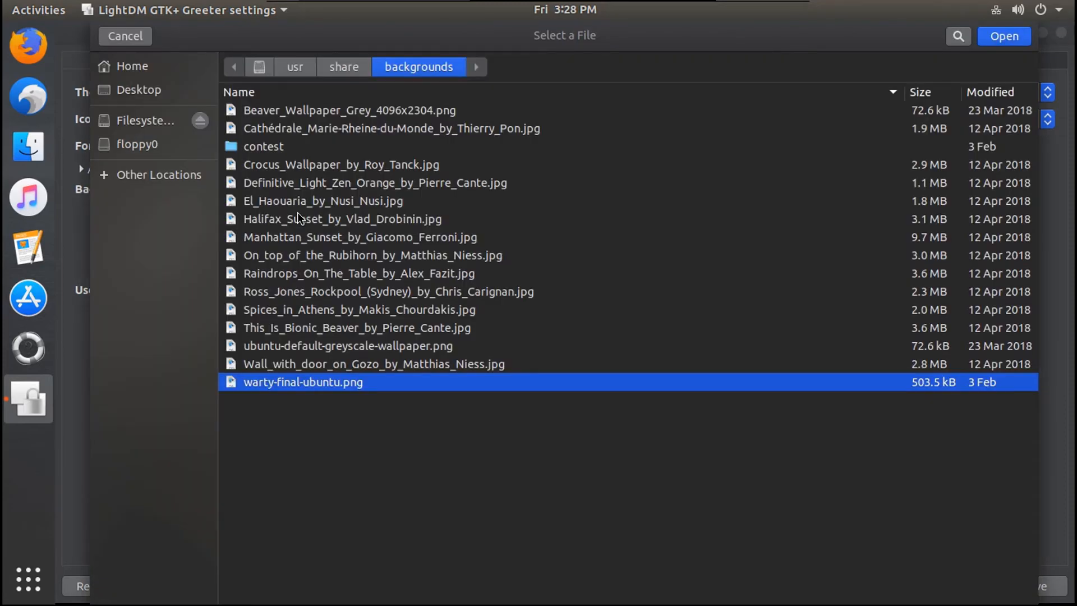
left_click(126, 37)
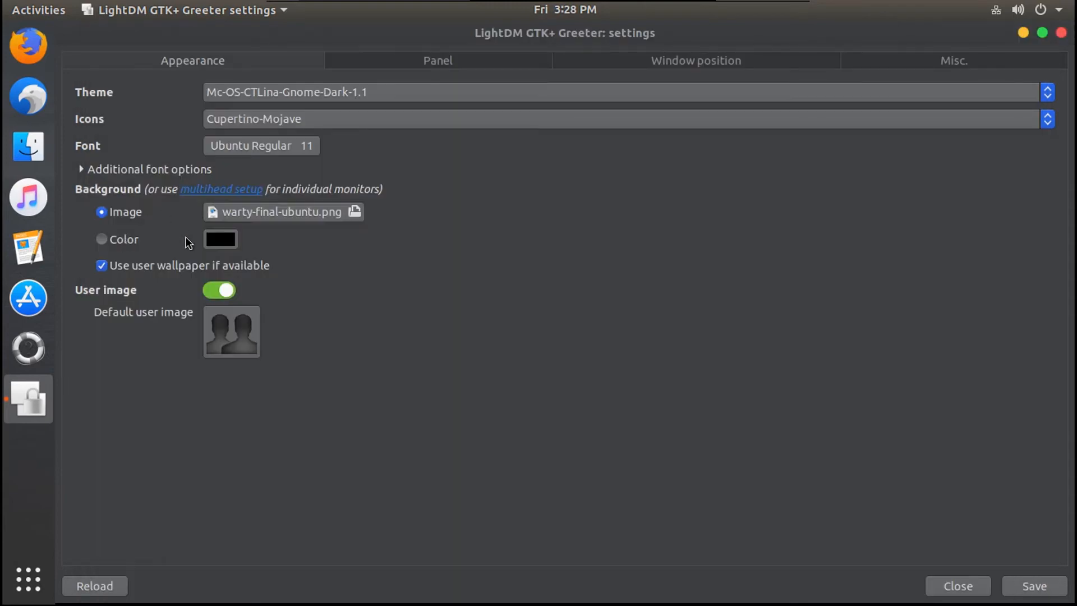
Step: Copy macOS-Catalina-Night-wallpaper.jpg from Pictures in Files and open the protected root folder, authenticating with the account password
left_click(28, 155)
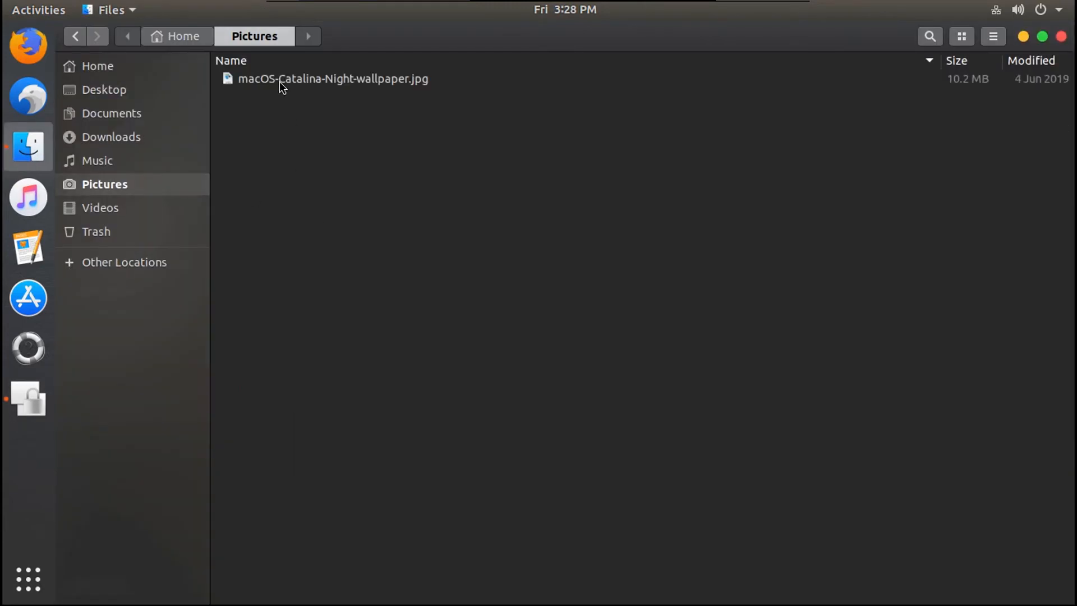
left_click(280, 84)
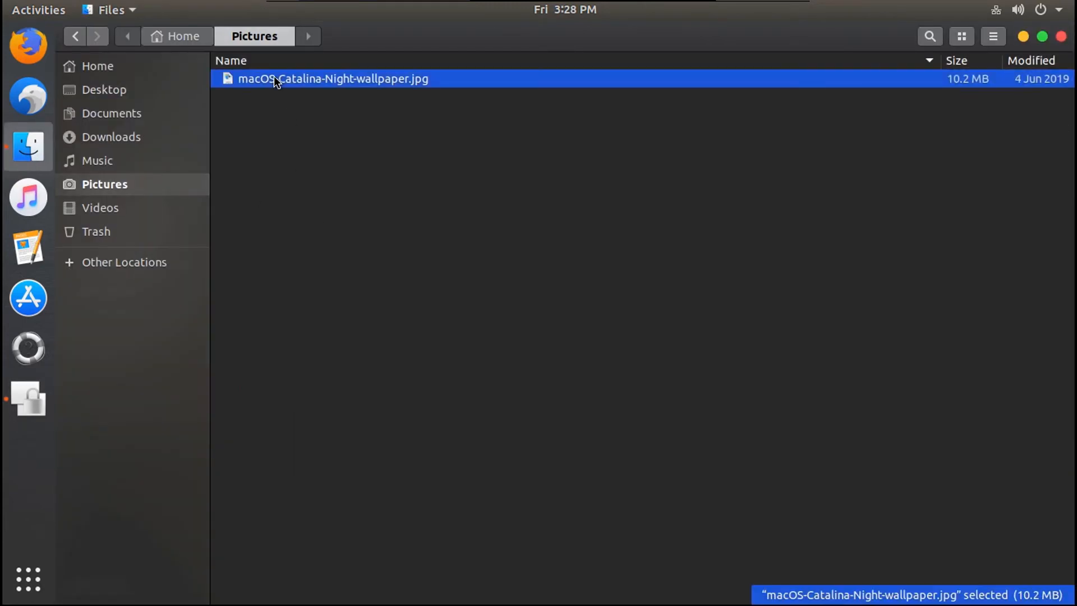
left_click(147, 261)
left_click(277, 98)
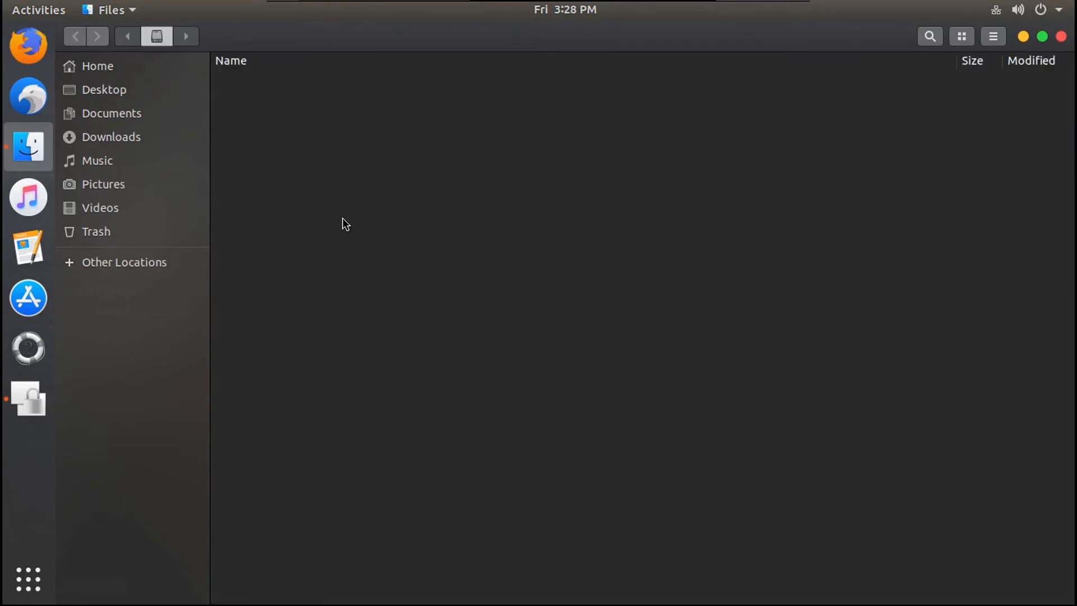
double_click(257, 323)
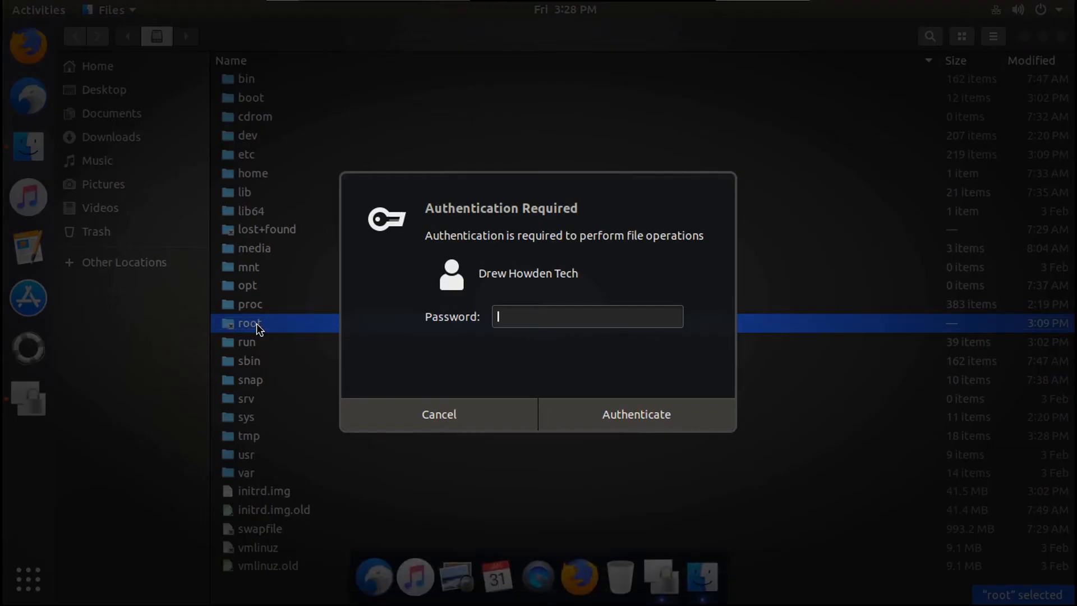
type("••••••••••••")
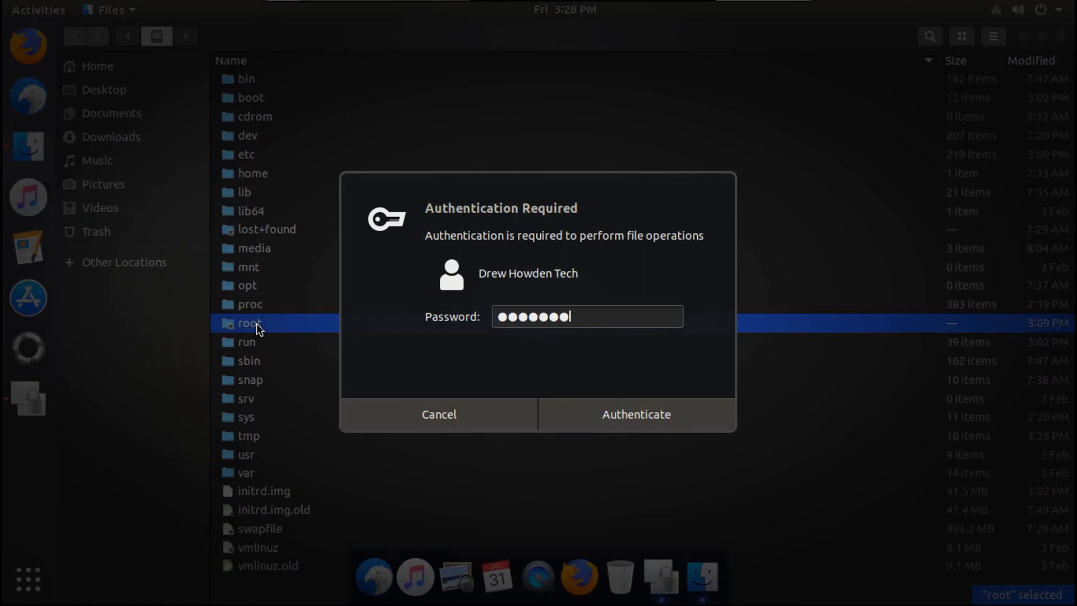
key("Return")
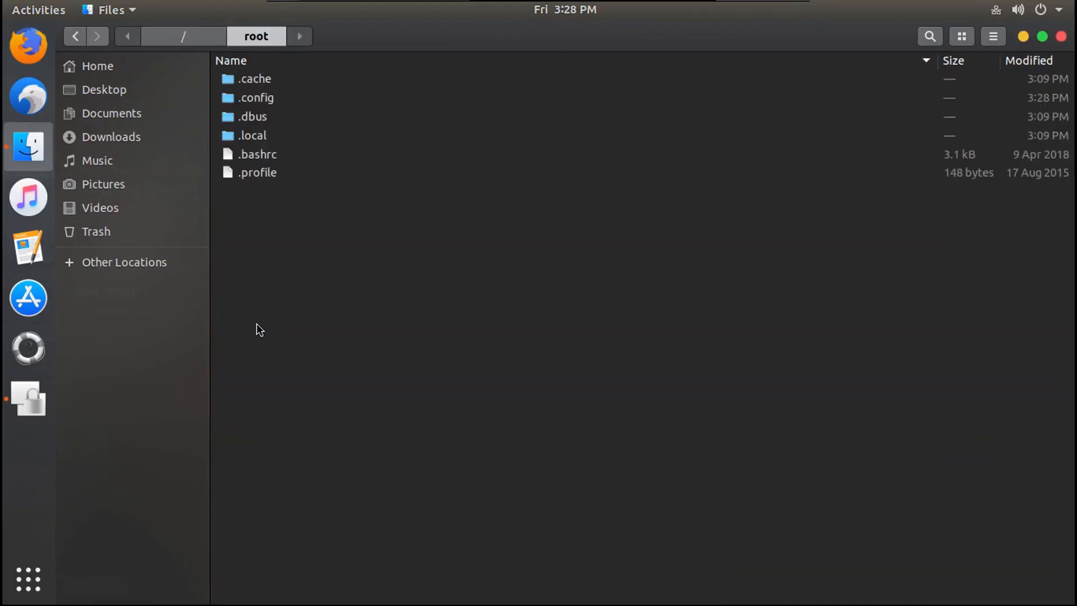
Step: Paste the copied wallpaper into /usr/share/backgrounds
key("alt+Up")
double_click(262, 459)
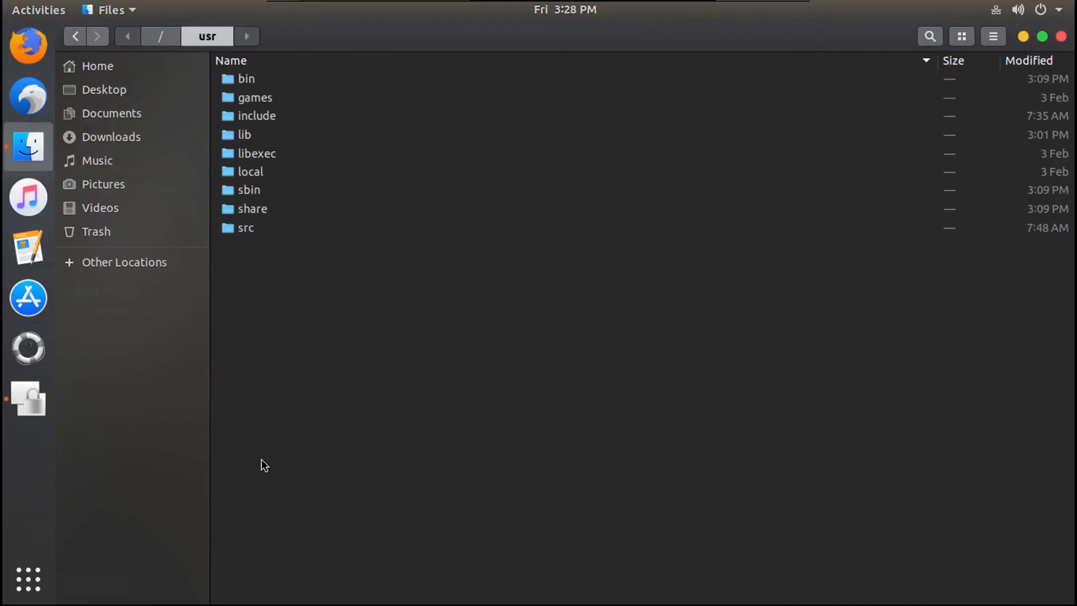
double_click(252, 209)
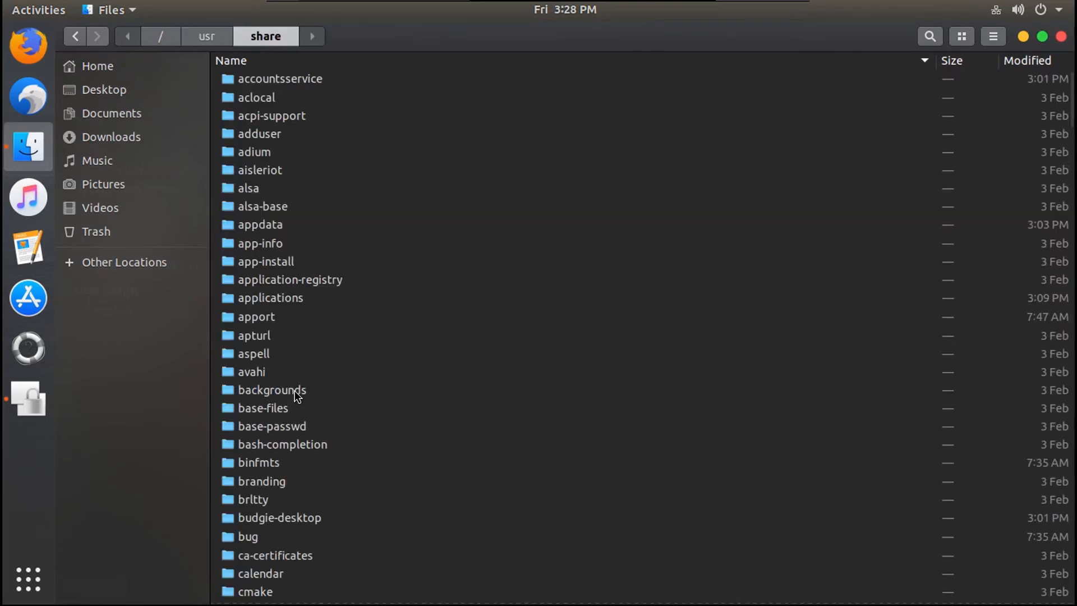
left_click(295, 392)
double_click(295, 392)
key("ctrl+v")
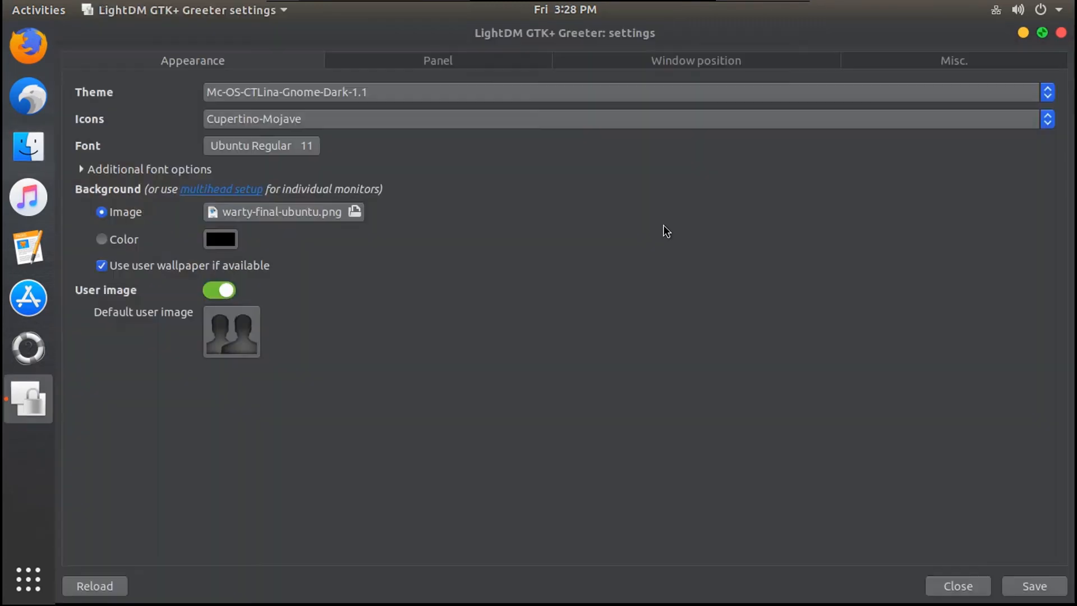
Step: Set the greeter's background image to macOS-Catalina-Night-wallpaper.jpg and turn off using the user wallpaper
left_click(338, 213)
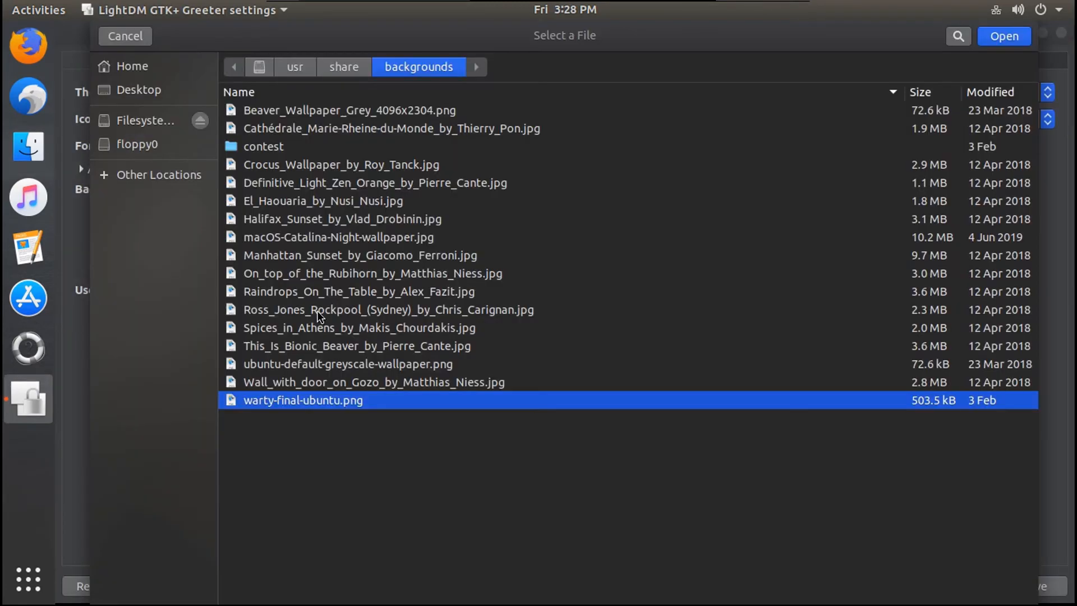
left_click(320, 241)
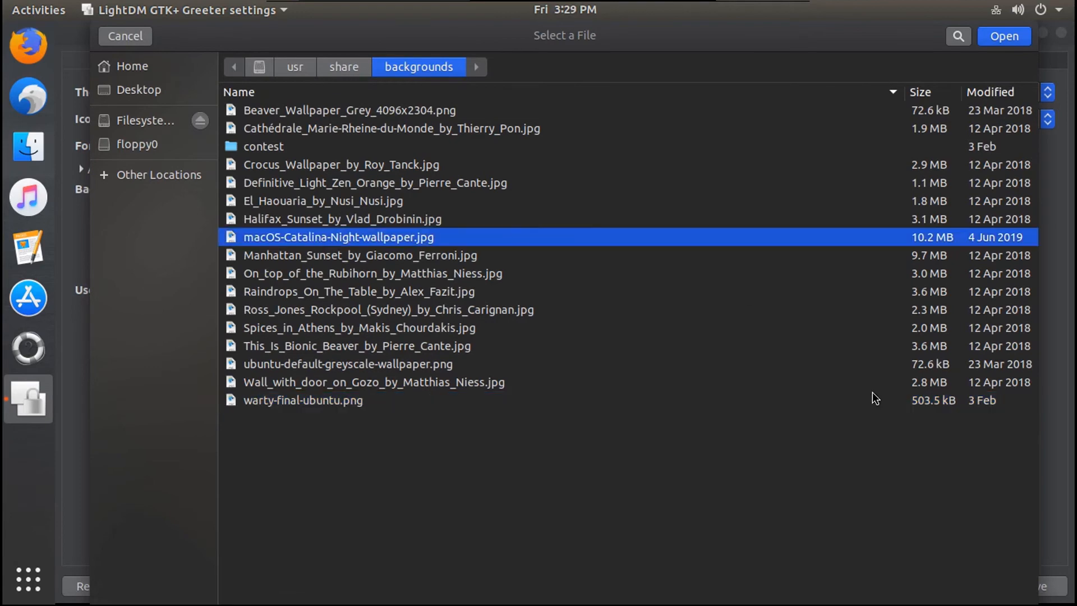
left_click(1004, 38)
left_click(101, 265)
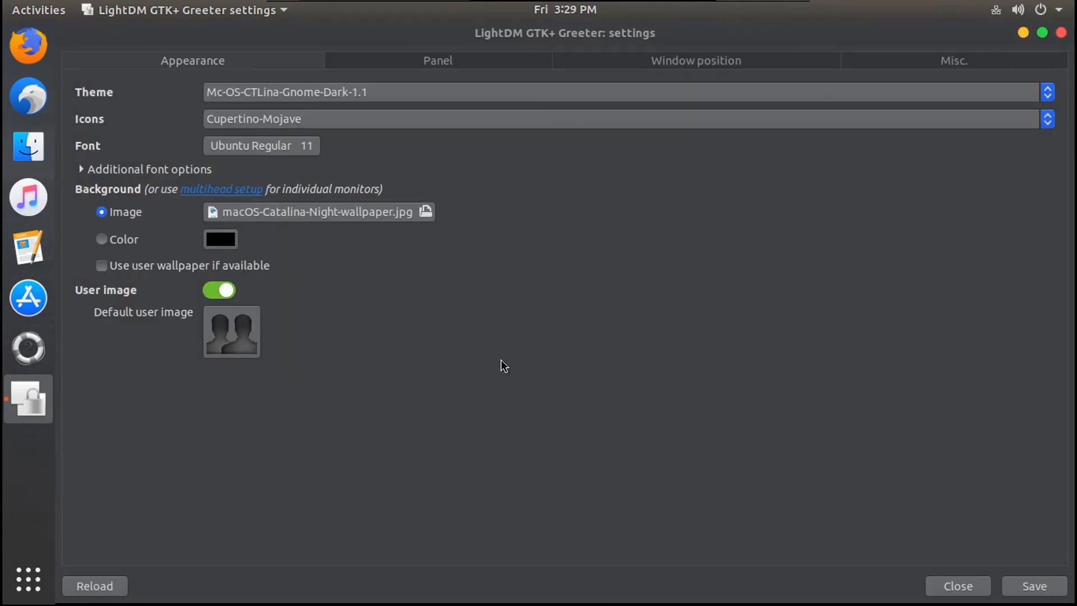
Step: Set the greeter panel's clock format to %l:%M %p %m/%d/%Y, copied from the lightdm Clock Format file in Sublime Text
left_click(416, 62)
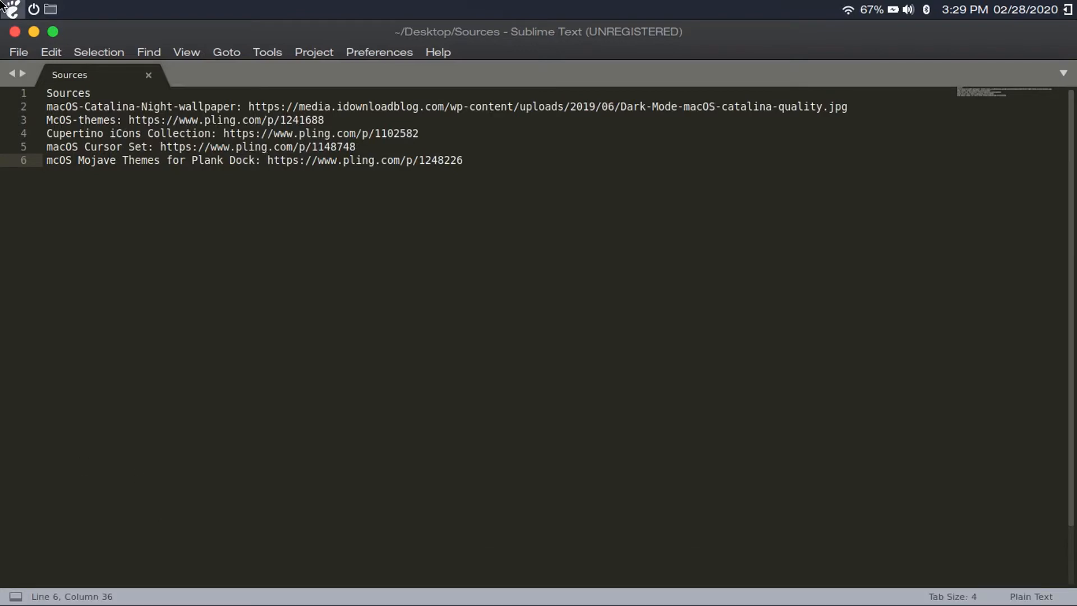
left_click(50, 9)
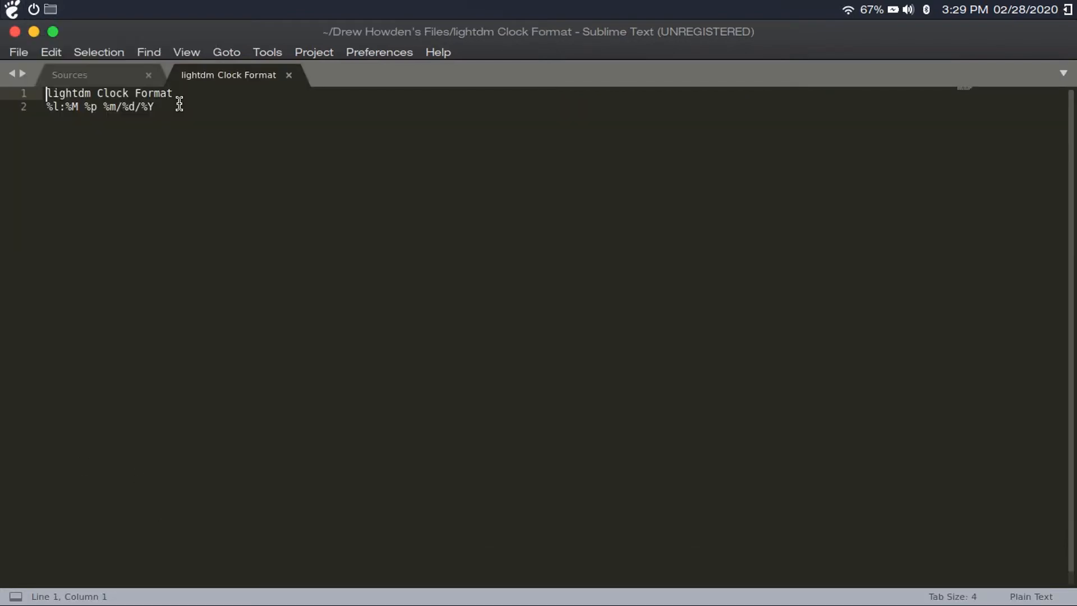
left_click_drag(141, 106, 147, 107)
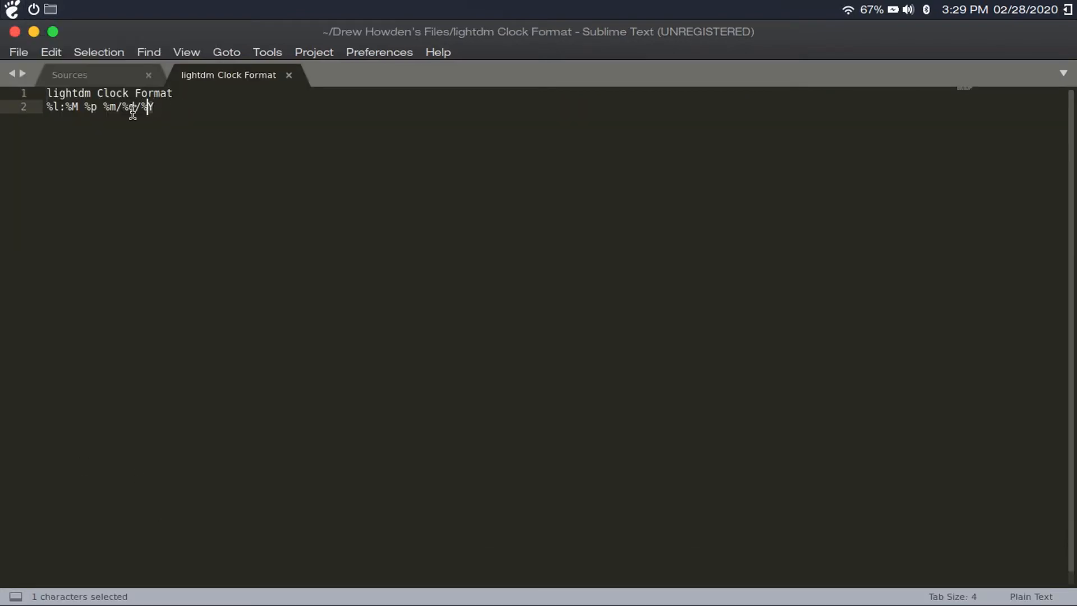
triple_click(133, 112)
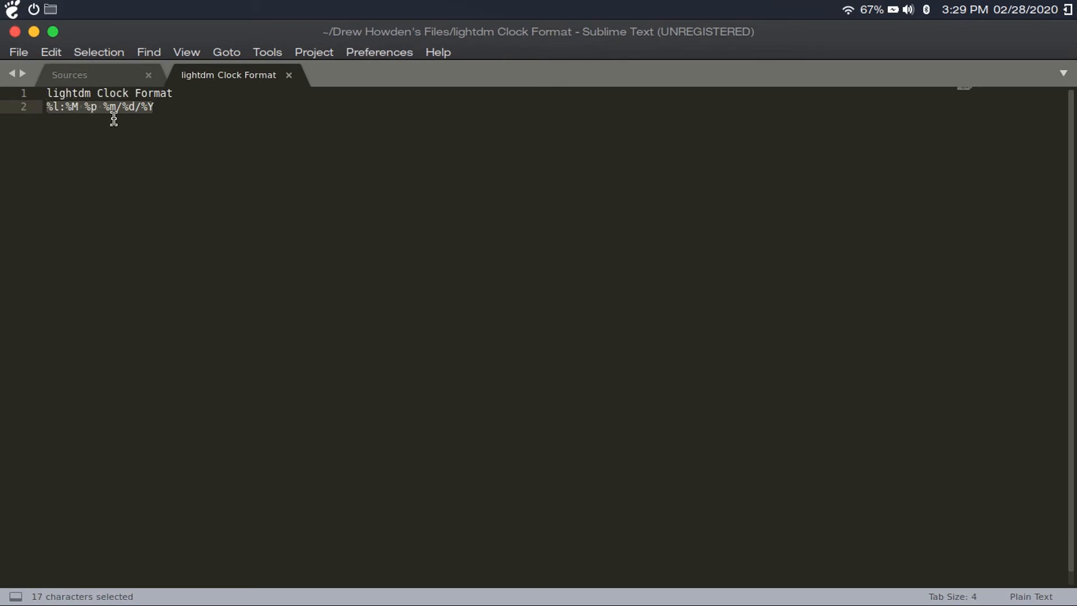
key("ctrl+c")
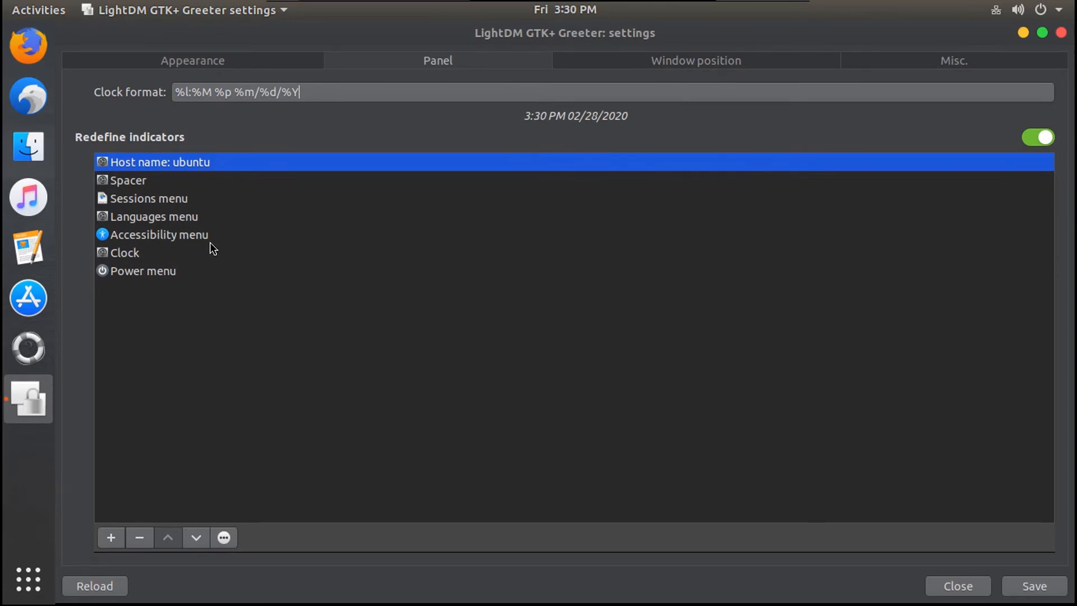
Step: Remove the host name, languages menu and accessibility menu from the greeter's panel indicators
left_click(140, 538)
left_click(161, 201)
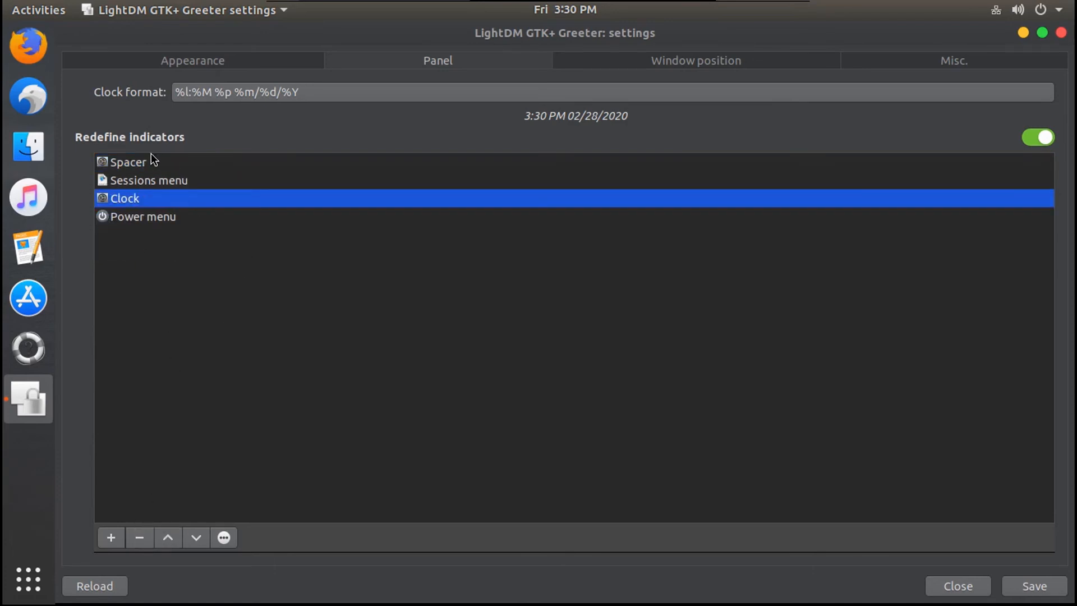
left_click(129, 161)
left_click(148, 180)
left_click(159, 197)
Step: Move the Power menu indicator to the first place in the greeter's panel list, above the Spacer
left_click(170, 222)
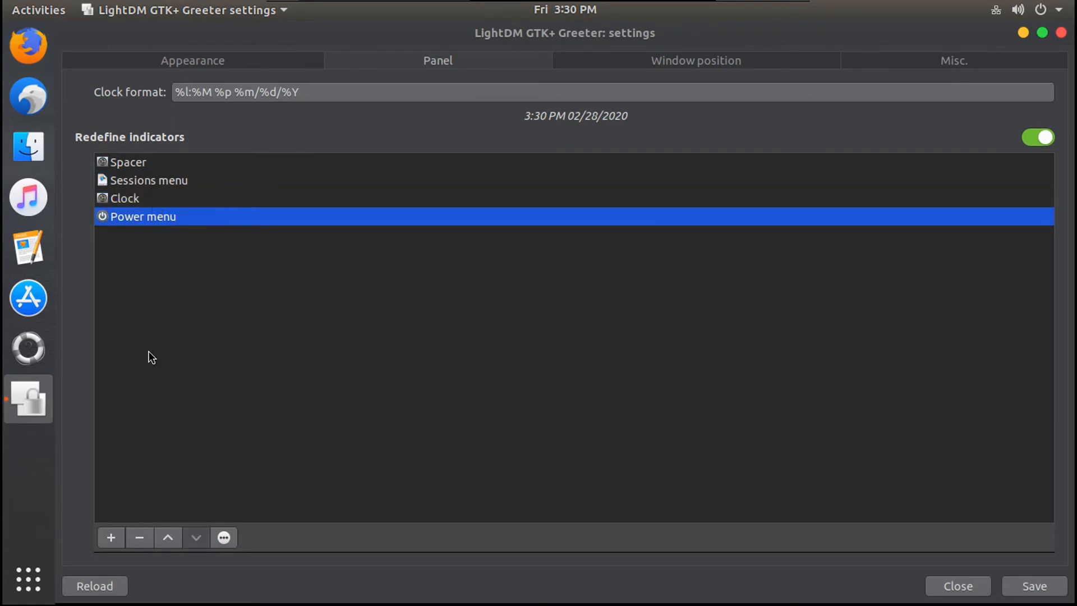
left_click(167, 538)
left_click(167, 537)
left_click(167, 537)
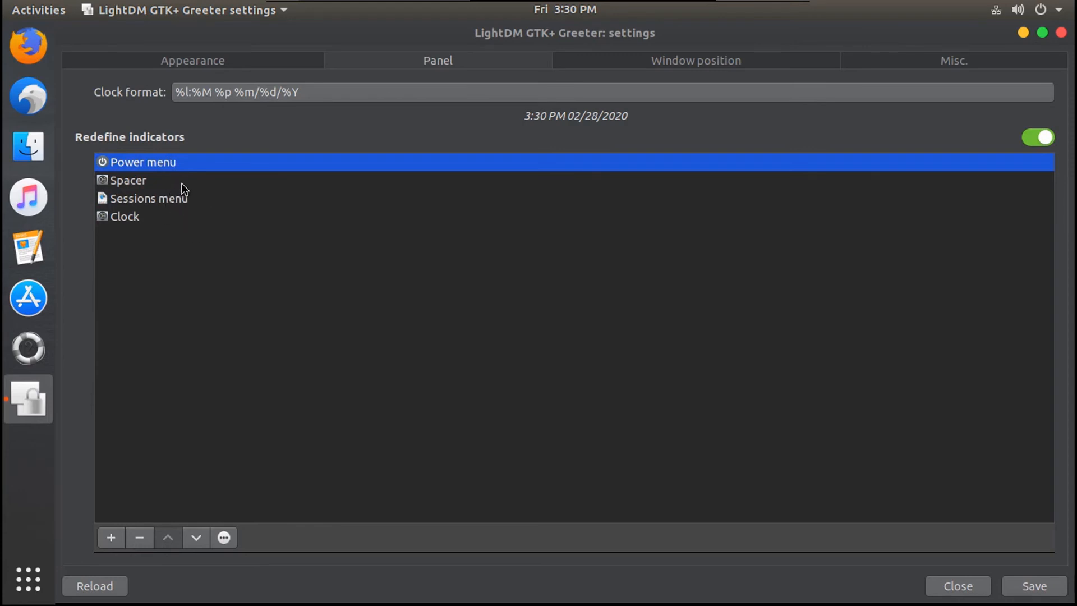
Step: Check the Sessions menu and Clock indicators, then save the greeter settings and close the settings window
left_click(168, 201)
left_click(134, 222)
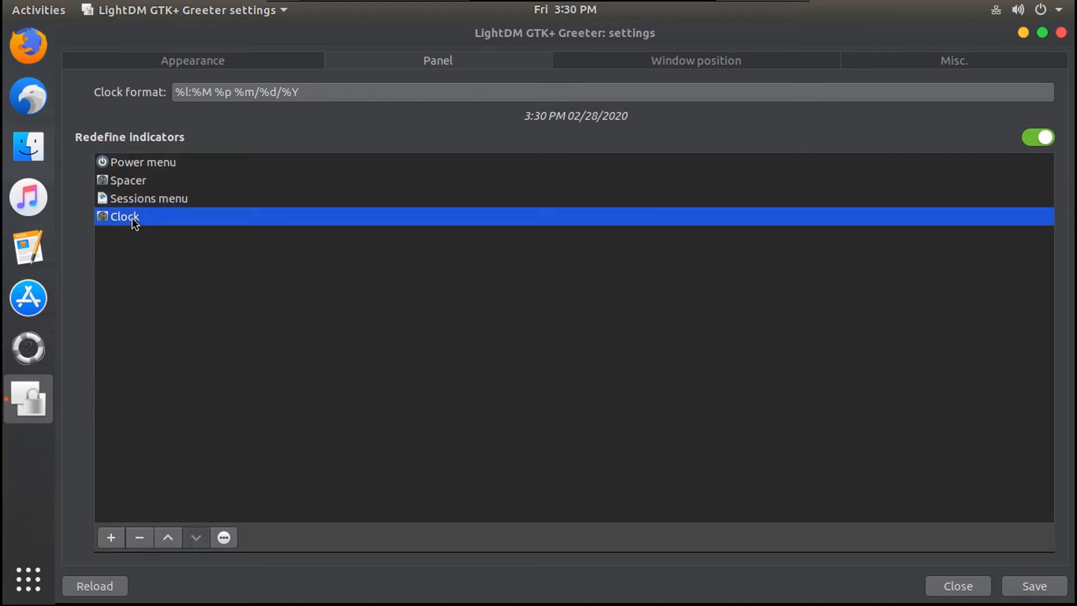
left_click(162, 200)
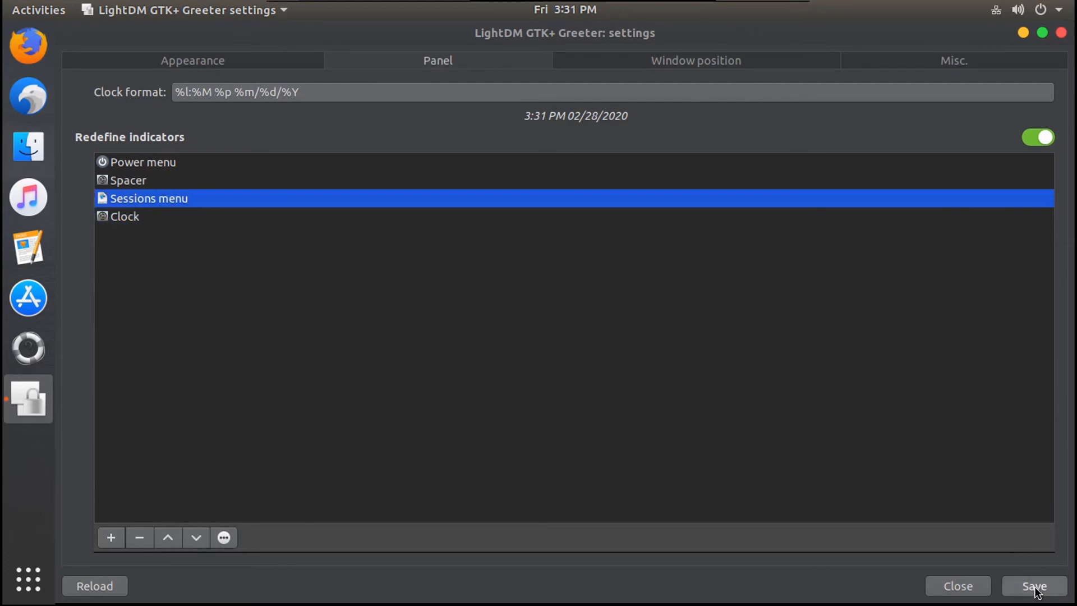
left_click(1036, 593)
left_click(1061, 34)
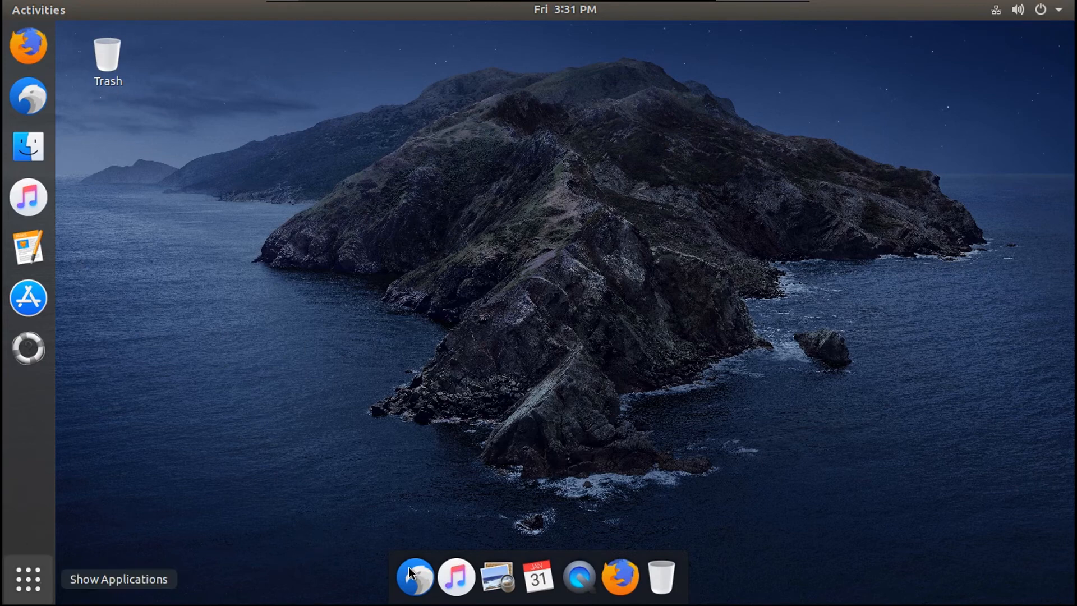
Step: Open Tweaks, turn off the Trash icon on the desktop and close Tweaks
left_click(28, 578)
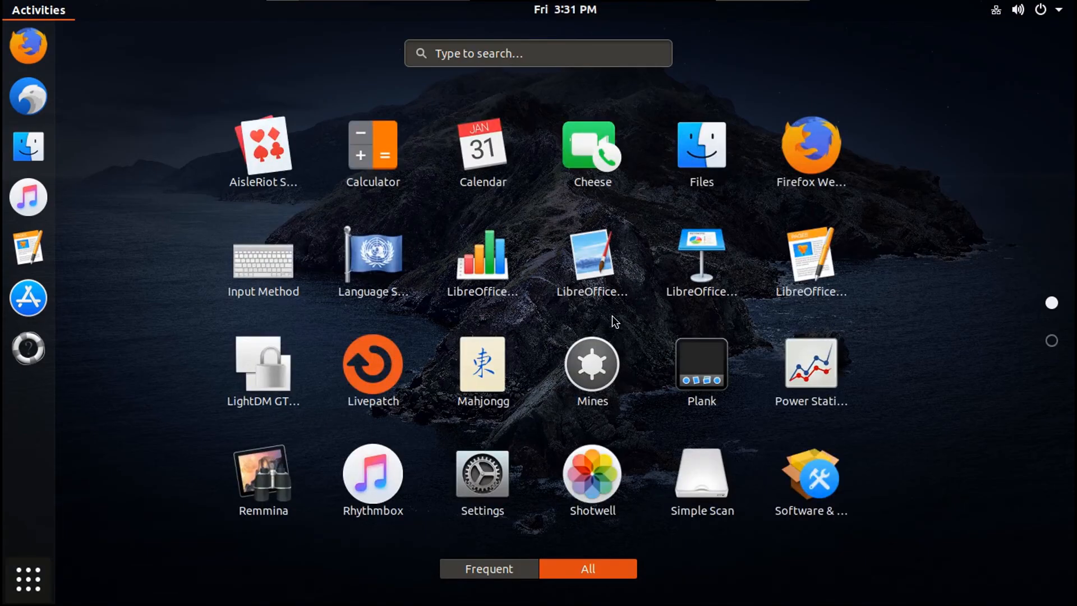
scroll(615, 321, "down", 1)
left_click(703, 279)
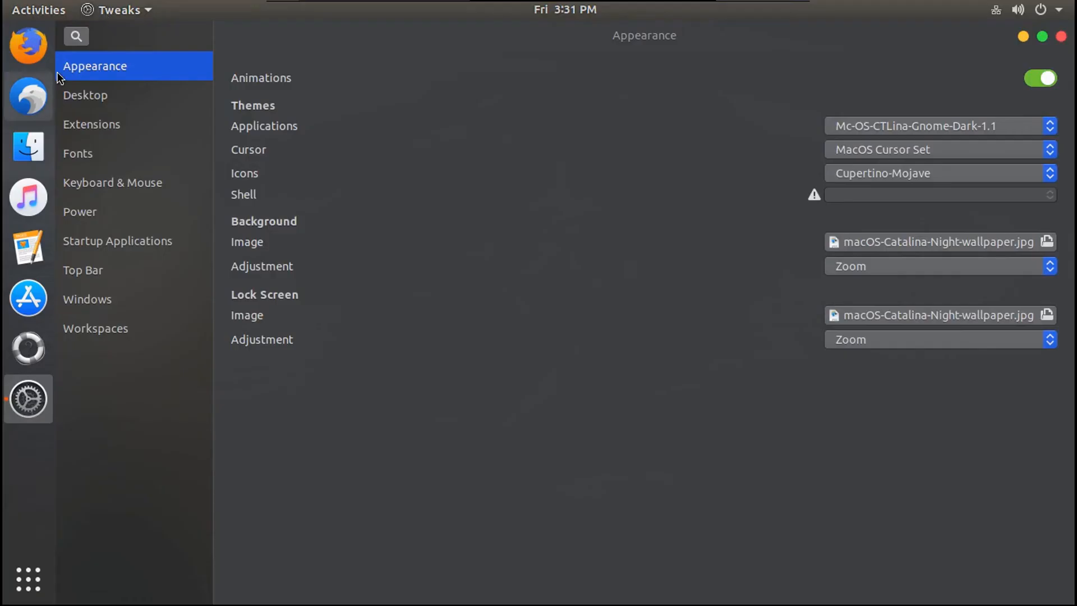
left_click(91, 96)
left_click(1044, 160)
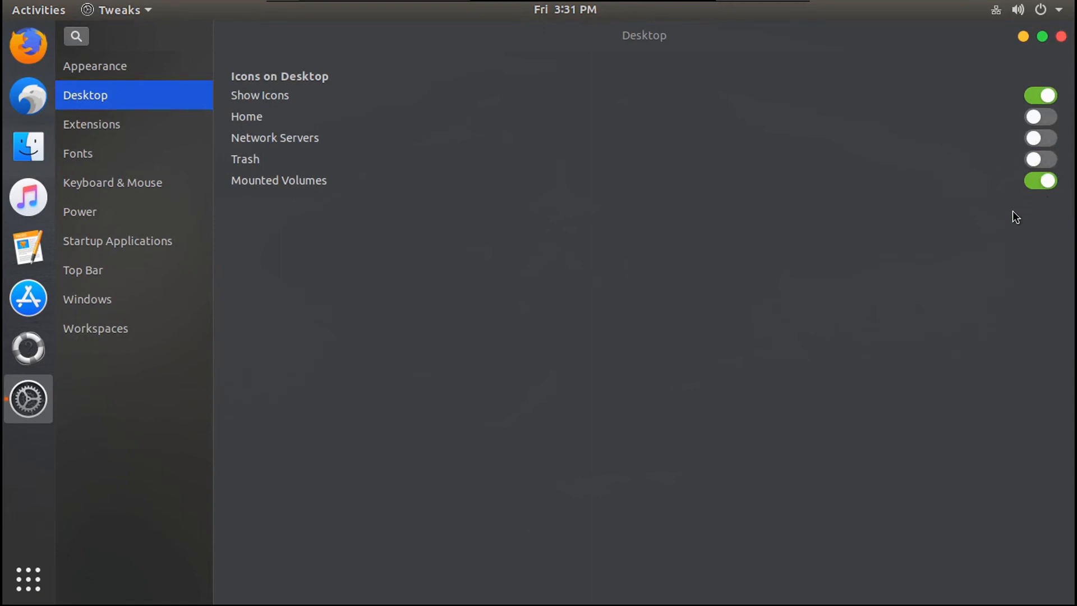
left_click(1061, 37)
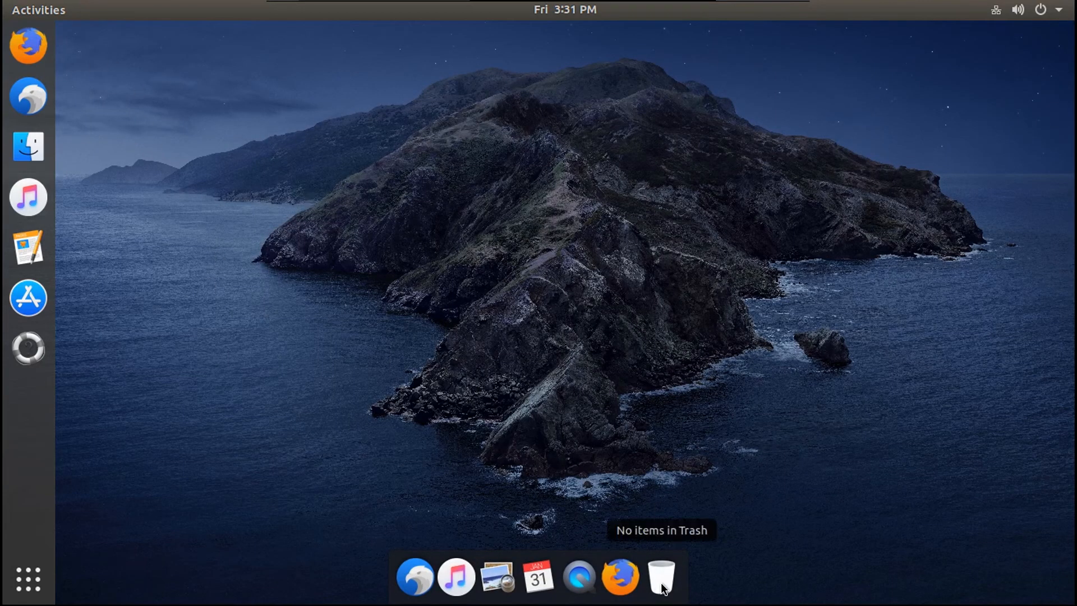
Step: Restart the computer from the system's power options
left_click(1017, 11)
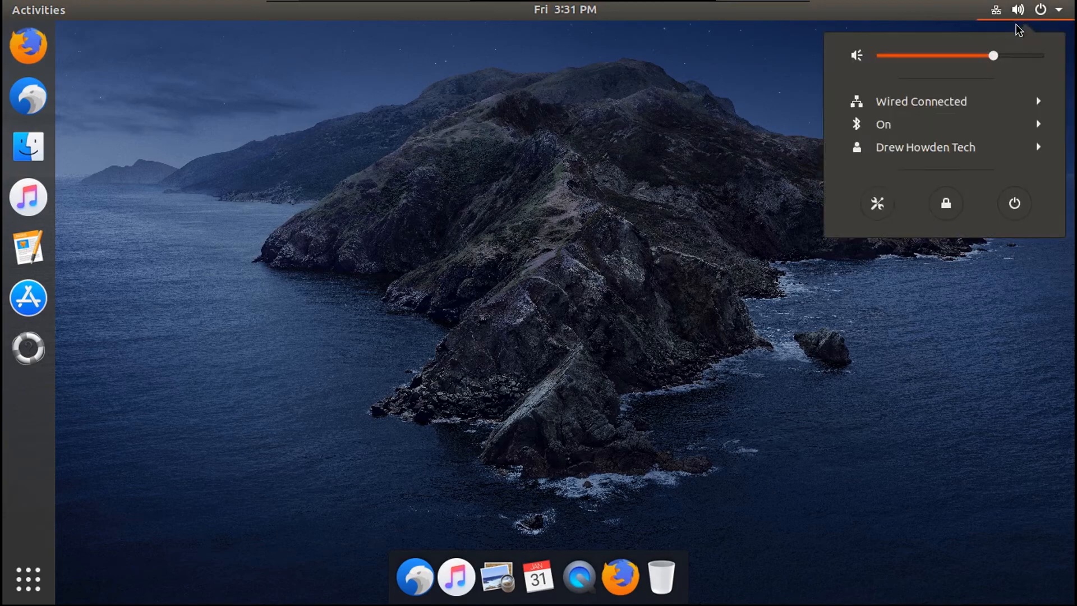
left_click(1013, 203)
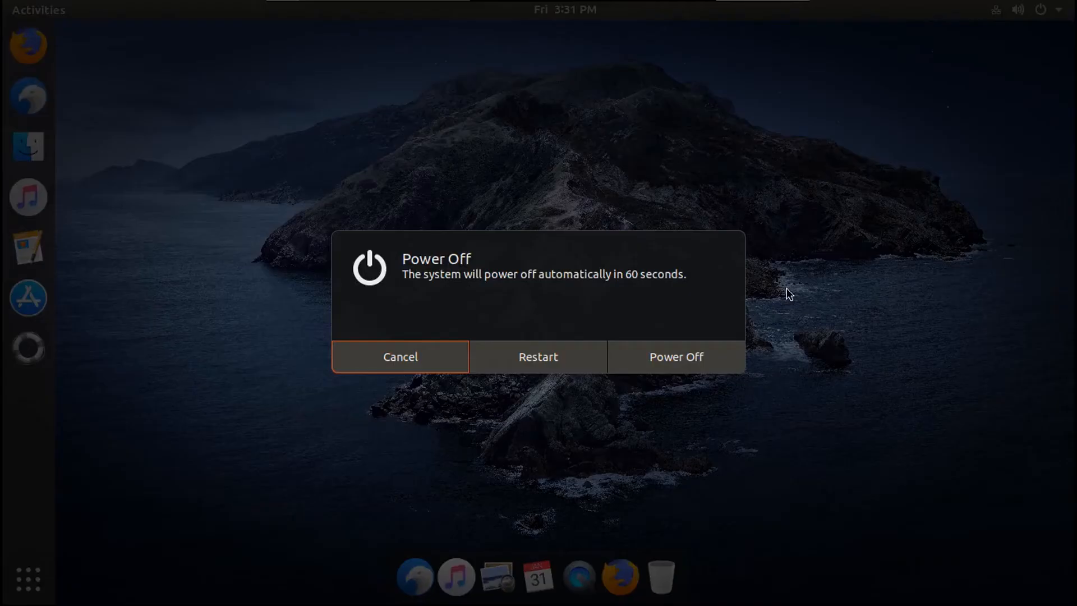
left_click(522, 357)
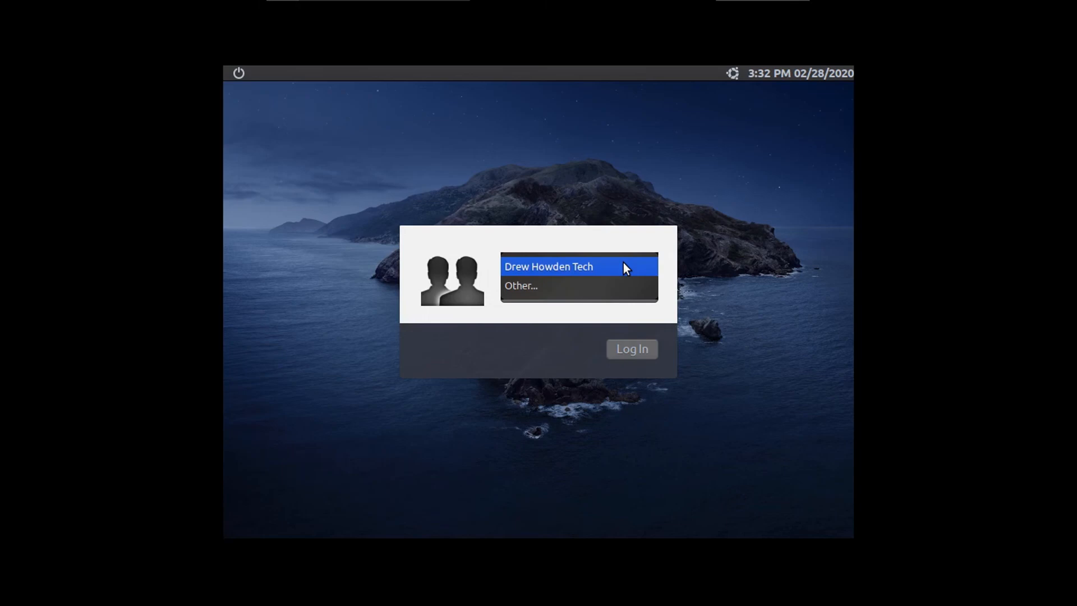
Step: Select the user account on the login screen and choose the Budgie Desktop session
left_click(624, 263)
left_click(734, 78)
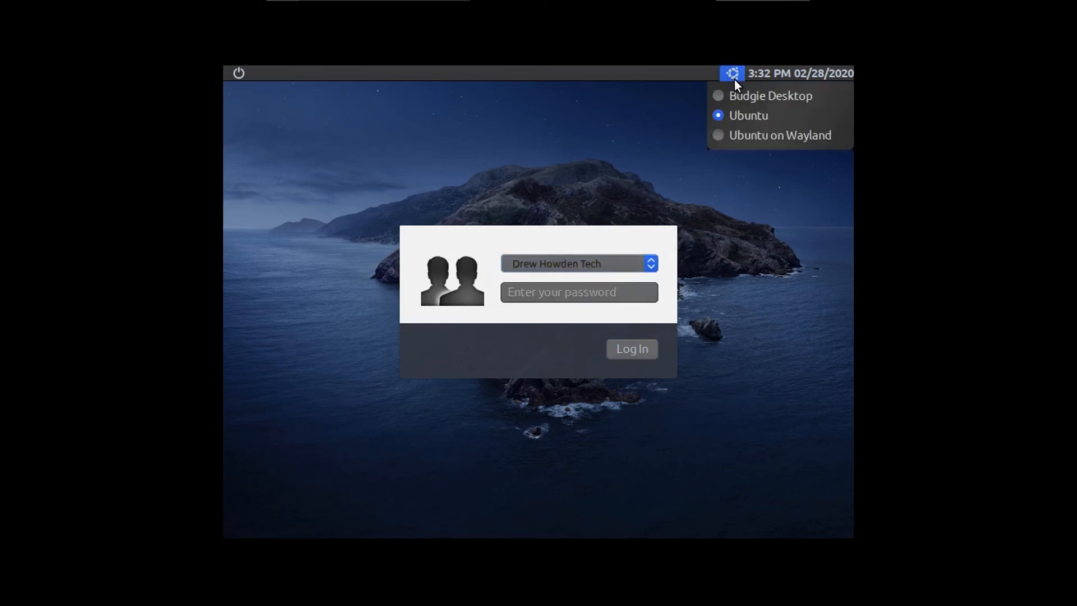
left_click(735, 80)
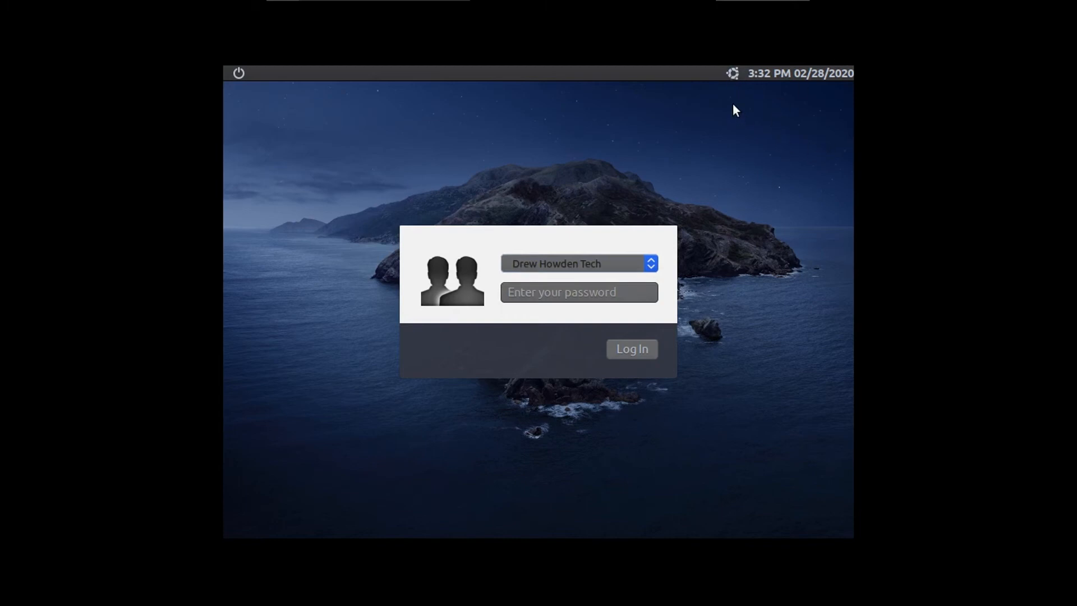
left_click(731, 80)
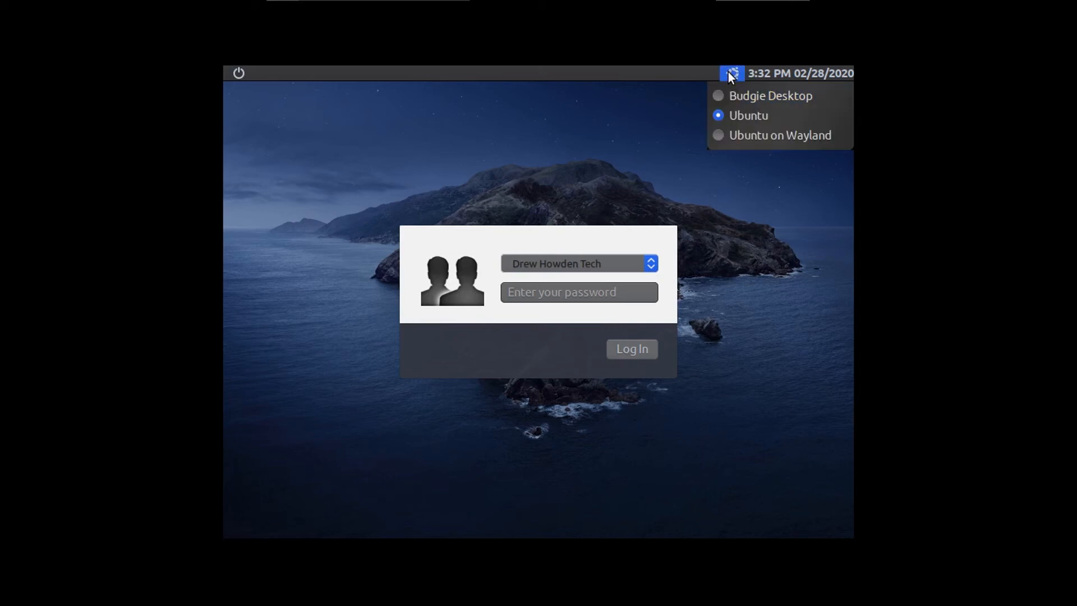
left_click(729, 72)
left_click(732, 81)
left_click(728, 95)
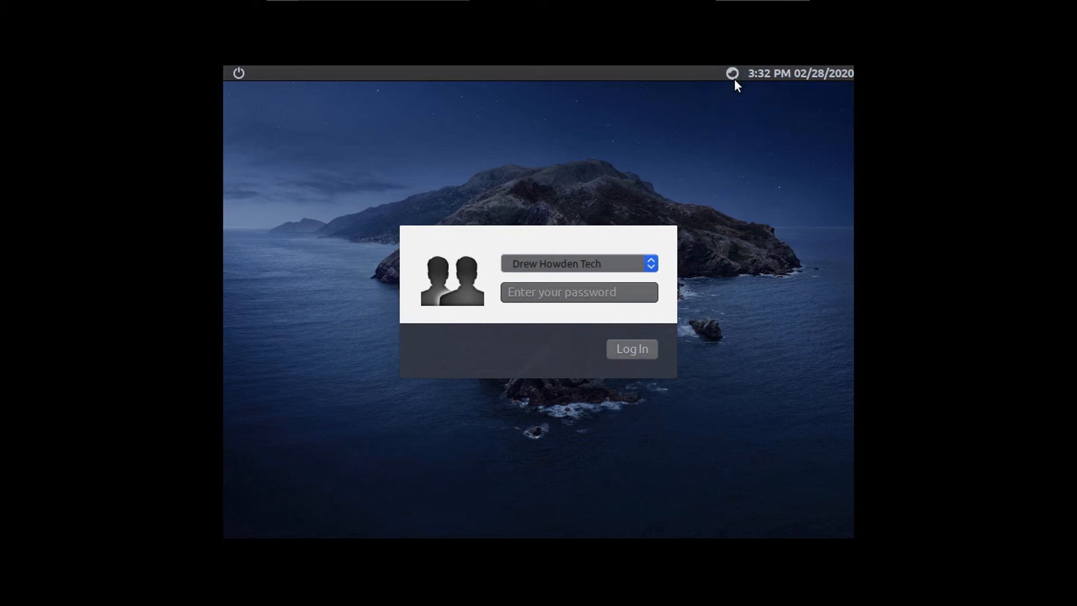
Step: Enter the account password and log in to the desktop session
left_click(594, 291)
type("••••••••••••")
key("Return")
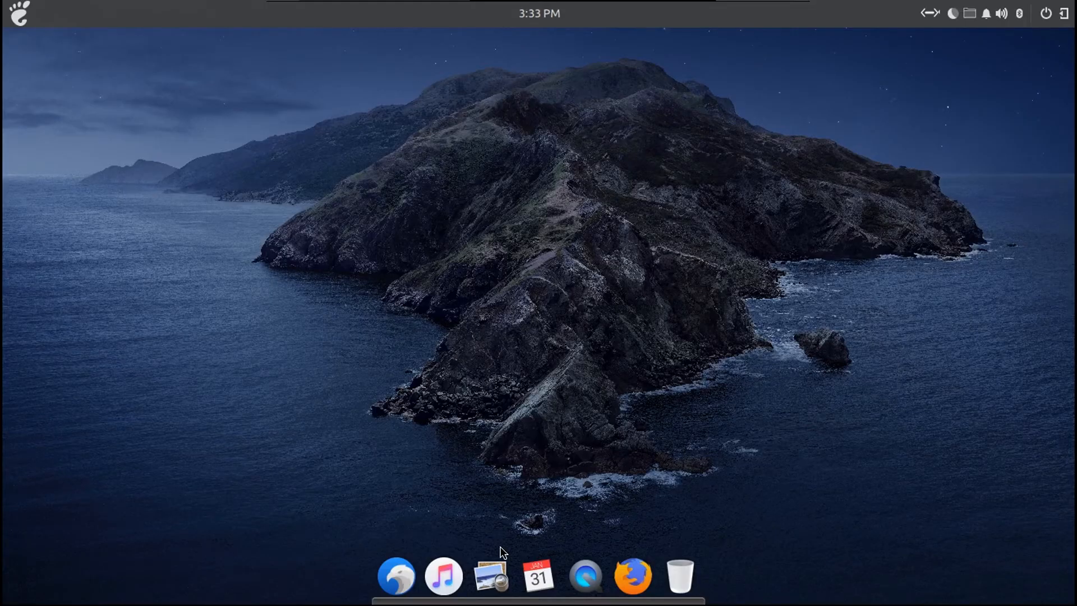
Step: Open Plank Preferences, set the dock theme to macOS Mojave Night, check the behaviour settings and close the window
left_click(20, 13)
type("p")
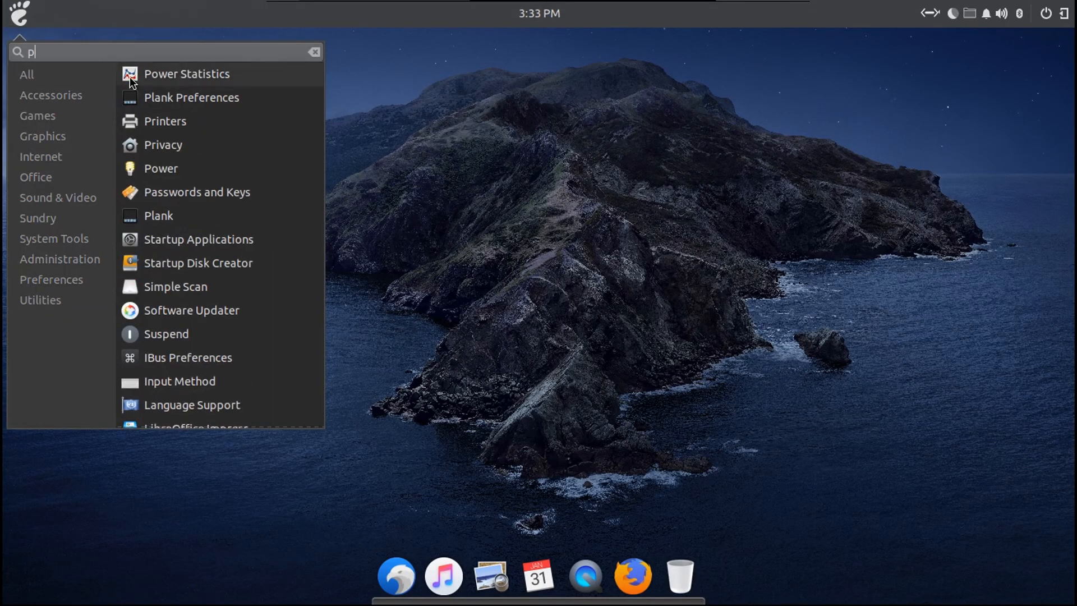
left_click(148, 97)
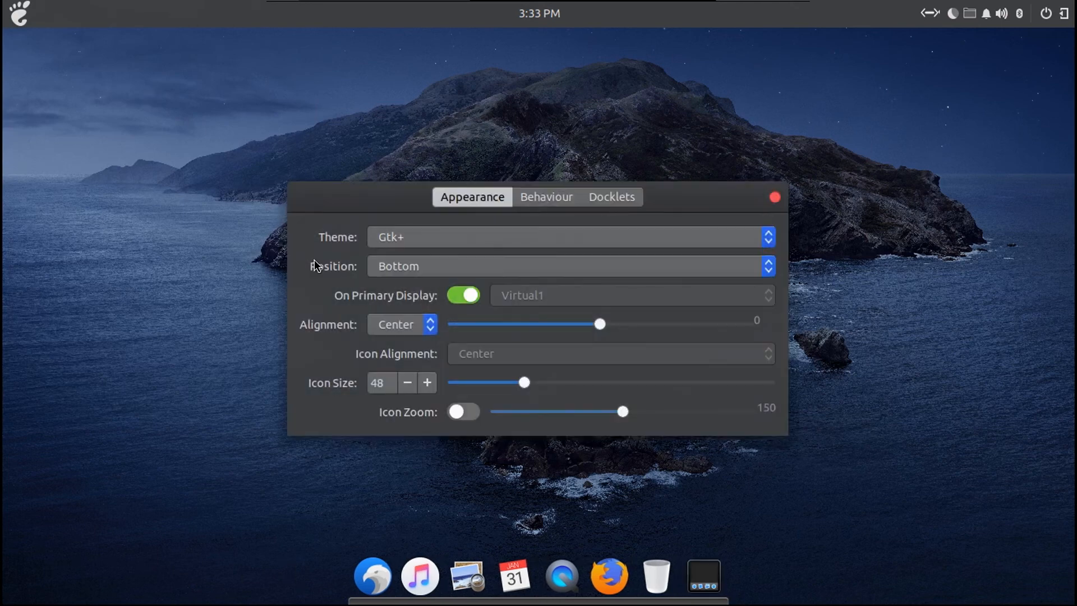
left_click(387, 242)
left_click(409, 301)
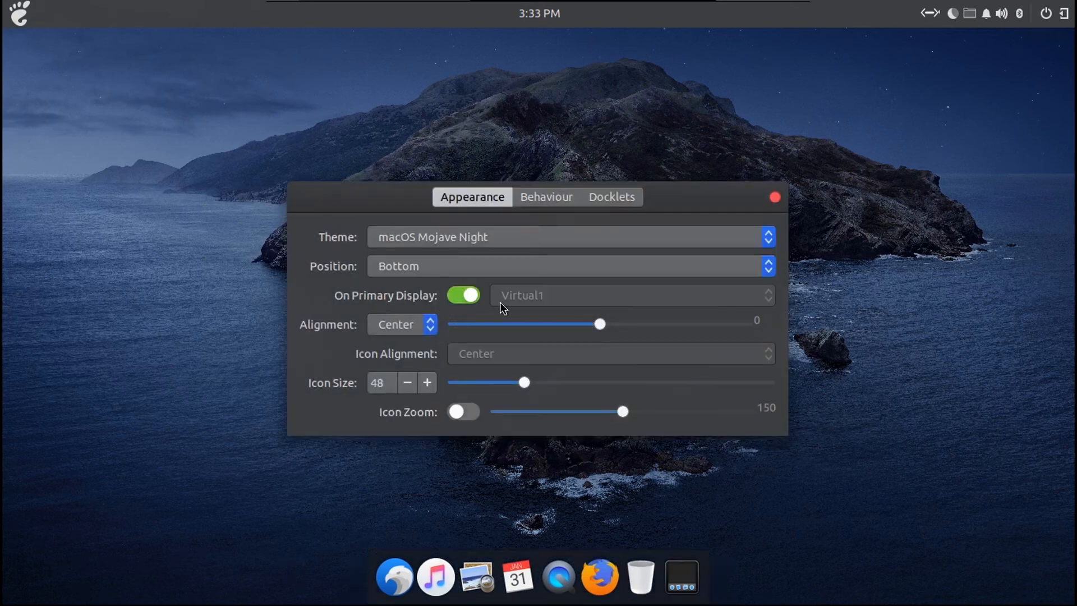
left_click(524, 199)
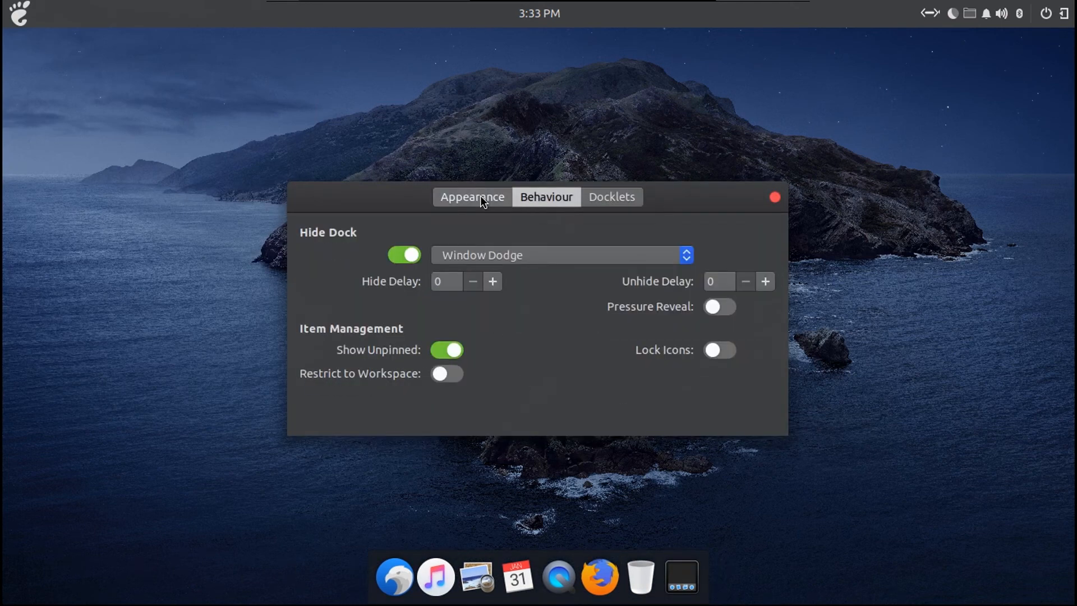
left_click(480, 196)
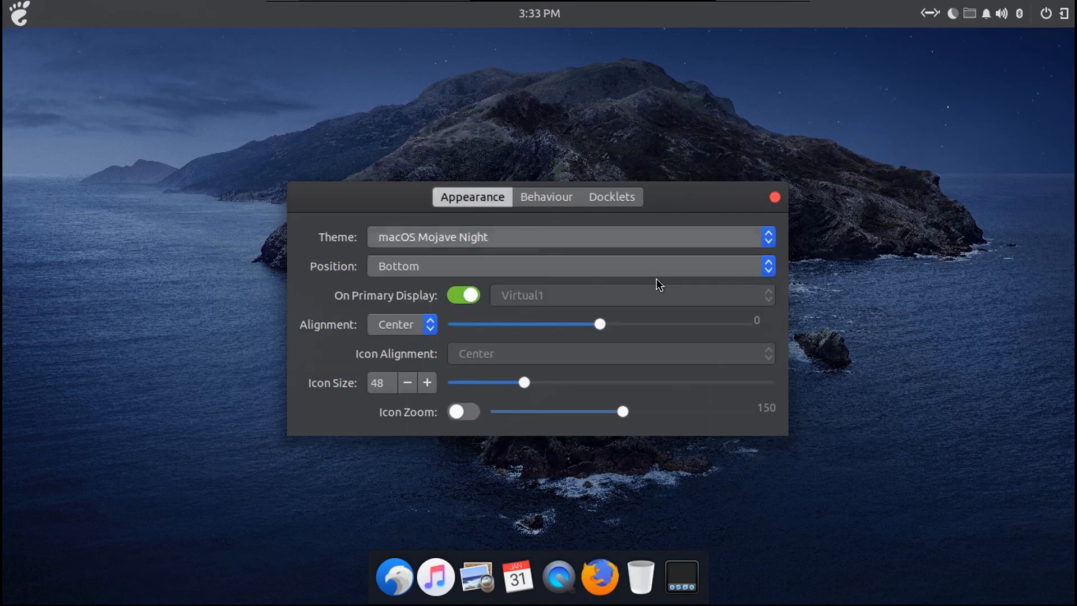
left_click(776, 197)
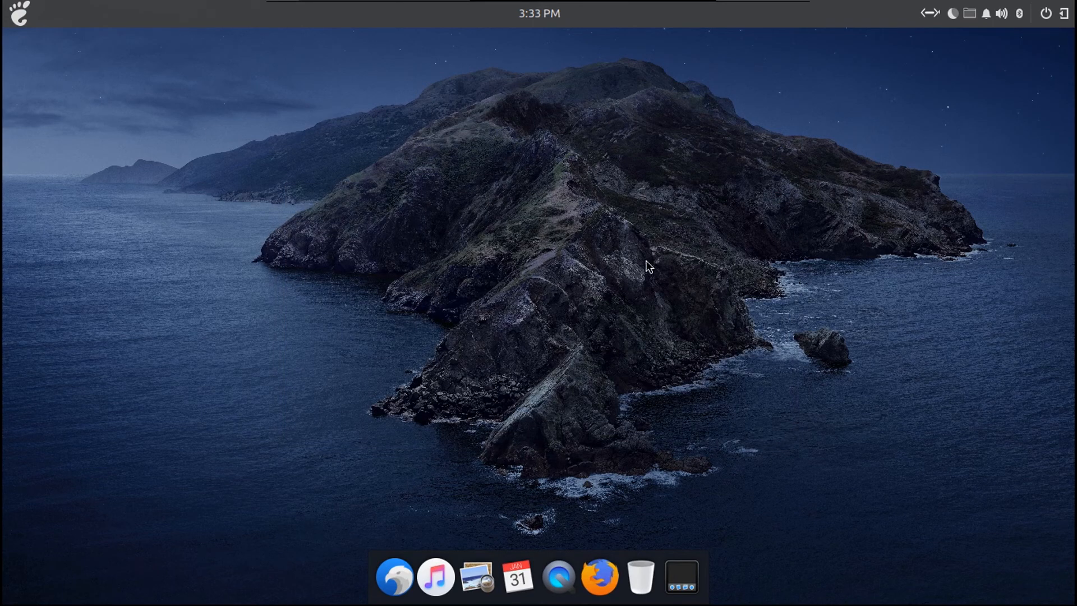
Step: Open Budgie Desktop Settings from the Raven sidebar, maximize the window and turn on the built-in theme
left_click(1064, 12)
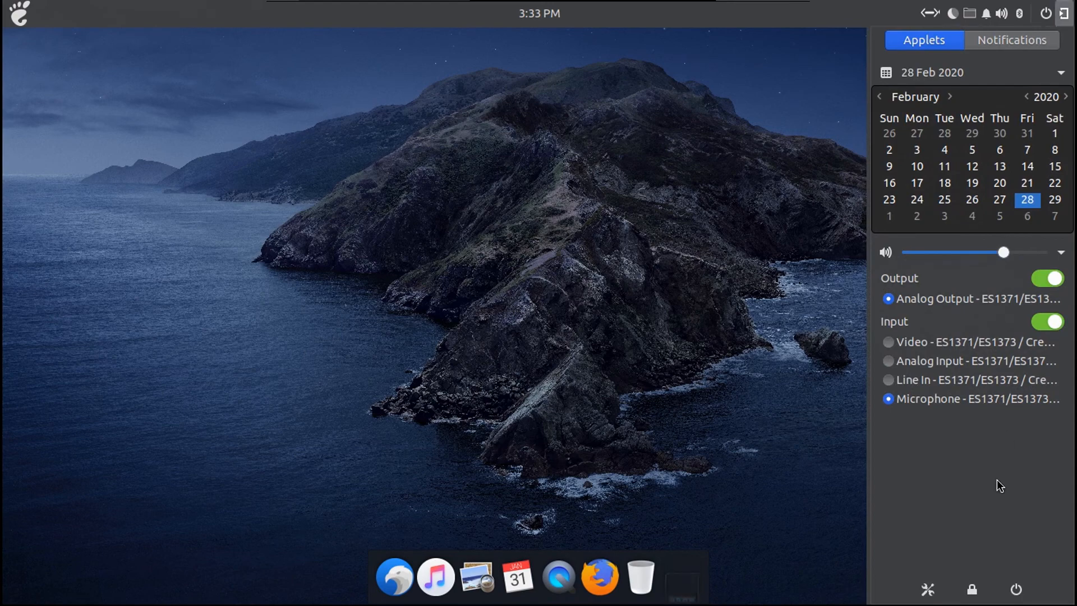
left_click(928, 589)
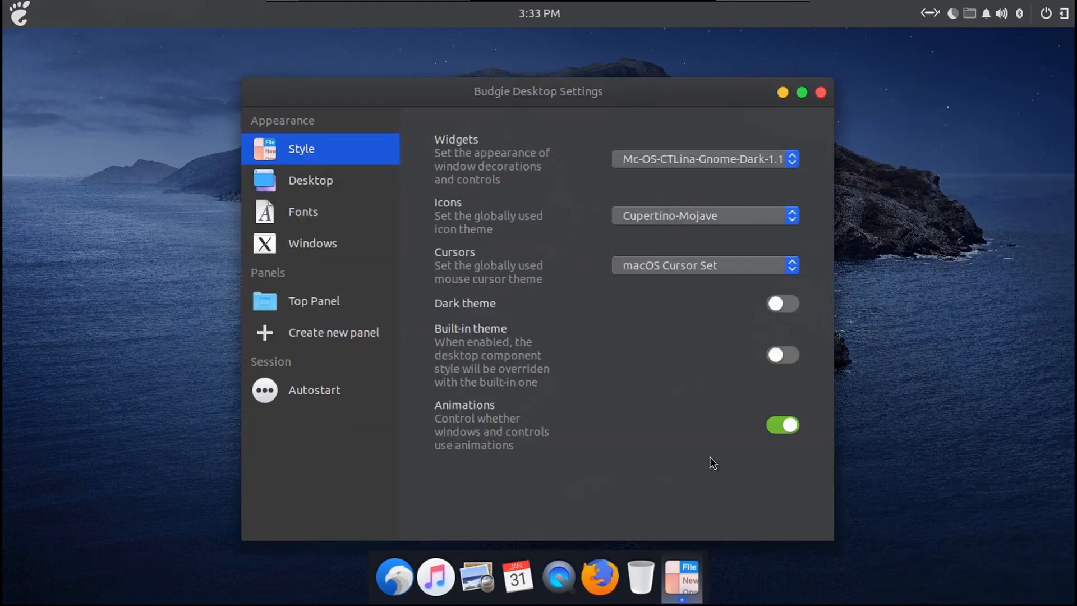
left_click(801, 92)
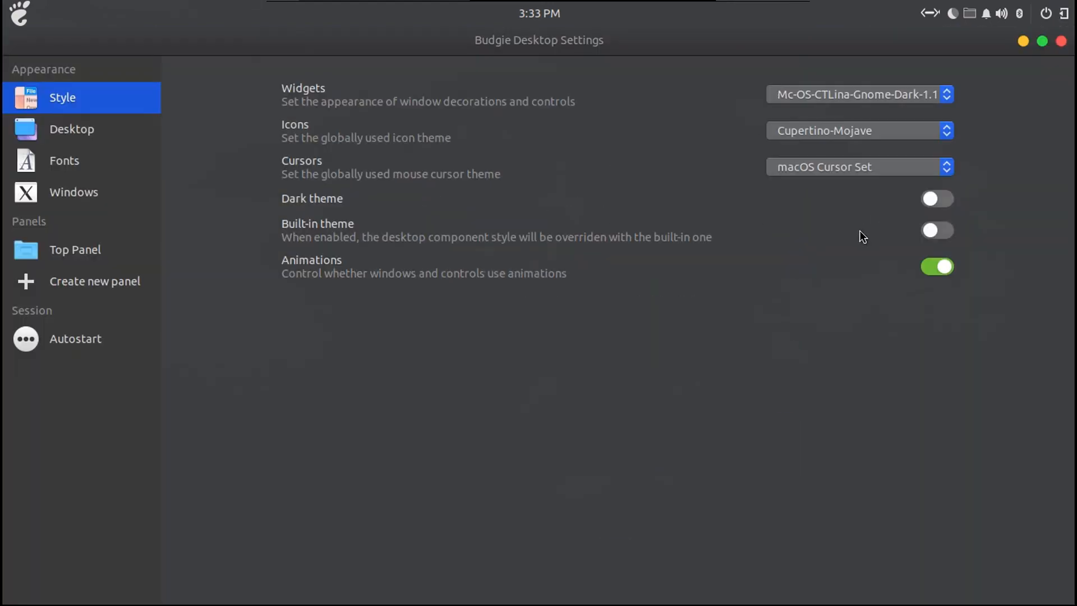
left_click(940, 232)
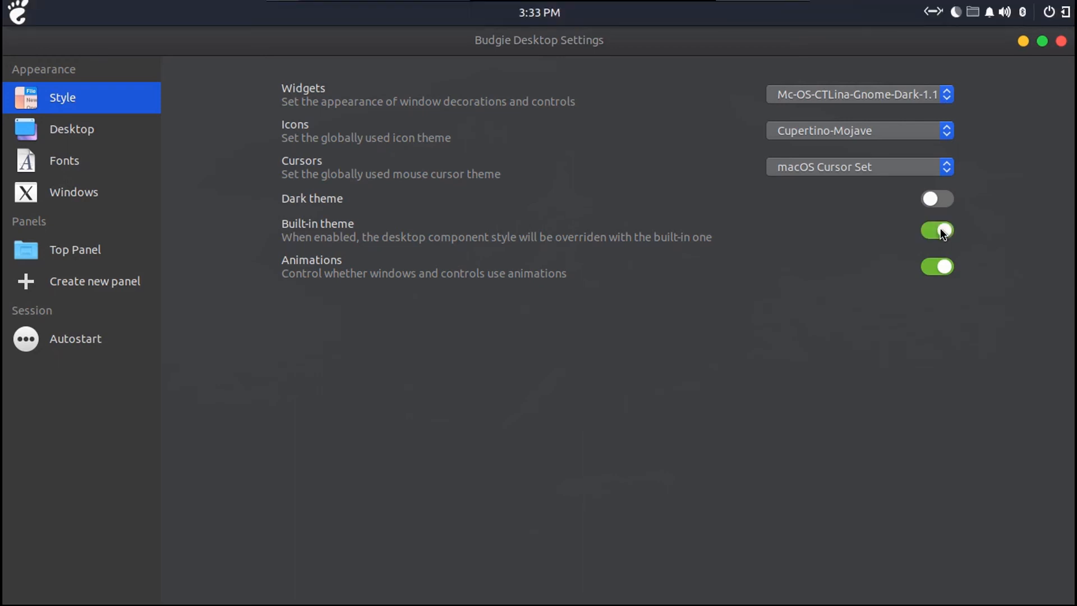
Step: Set the window title bar button layout to Left
mouse_move(602, 548)
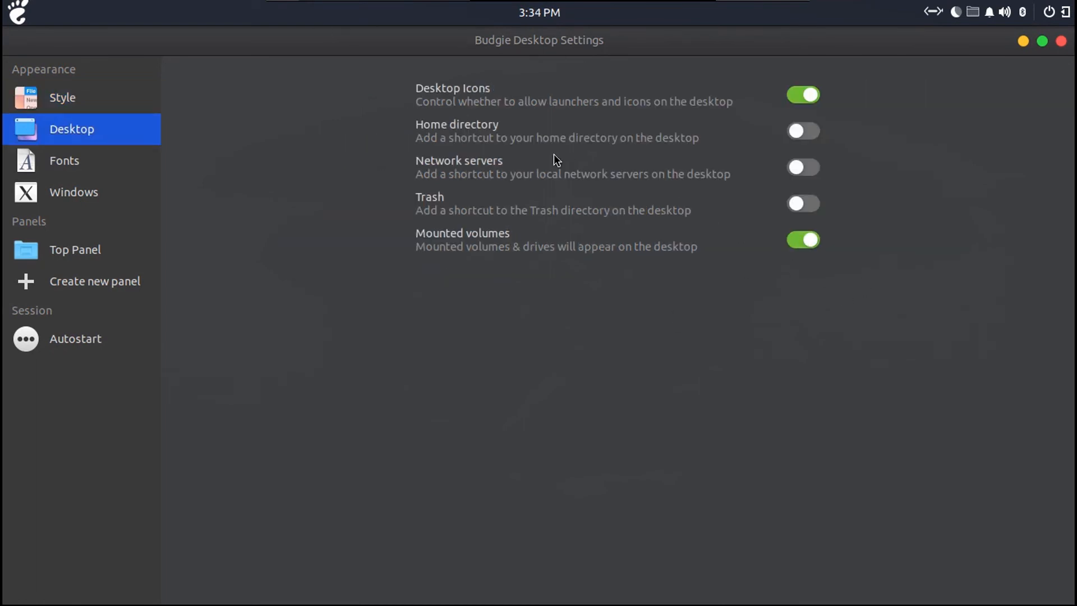
left_click(79, 191)
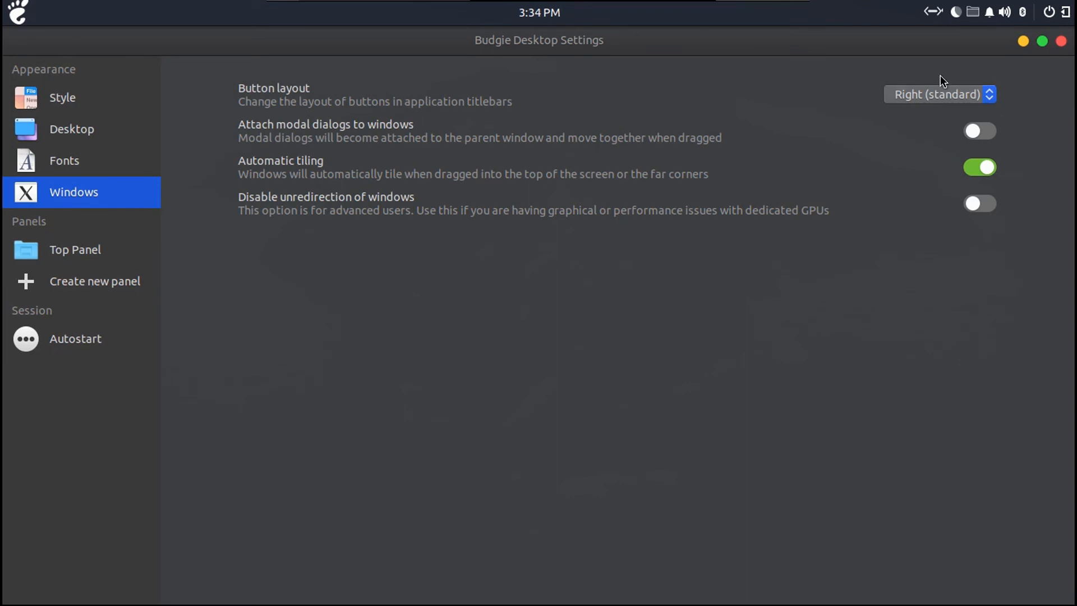
left_click(947, 95)
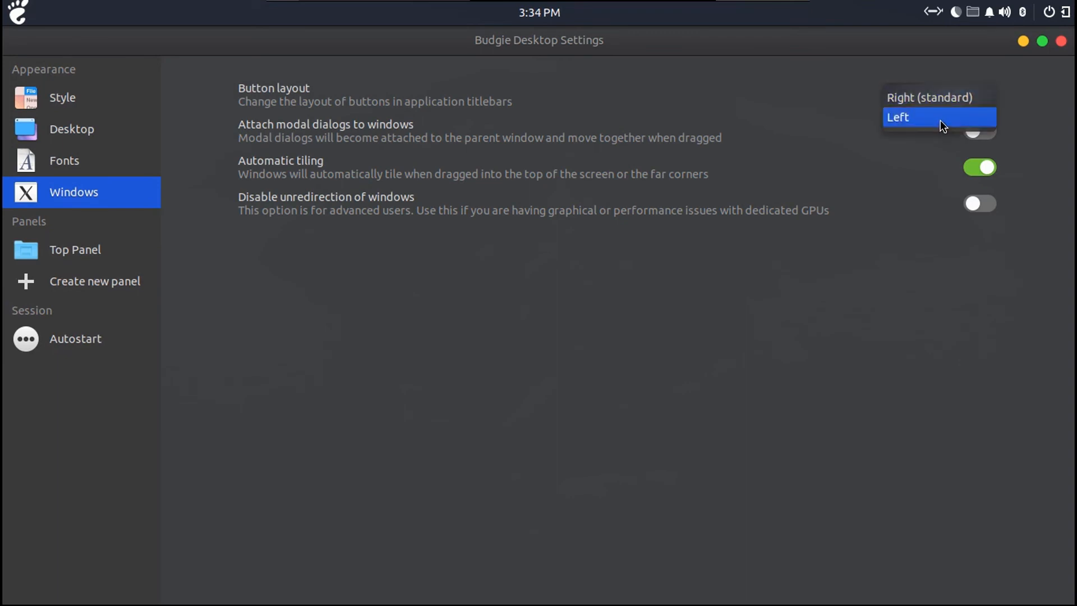
left_click(939, 120)
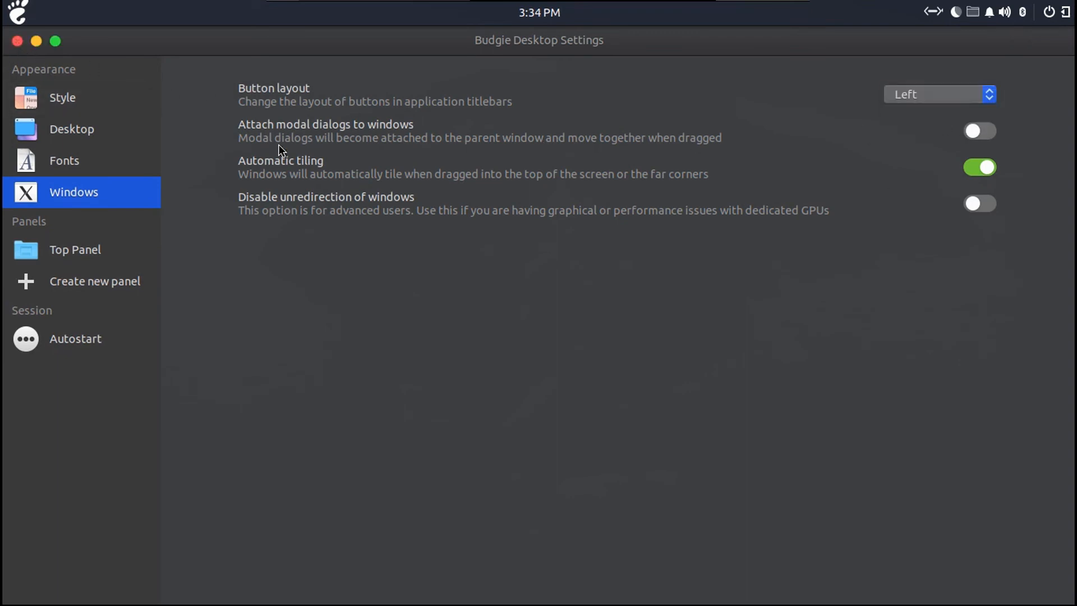
Step: Create a new empty panel and remove the existing top panel
left_click(78, 249)
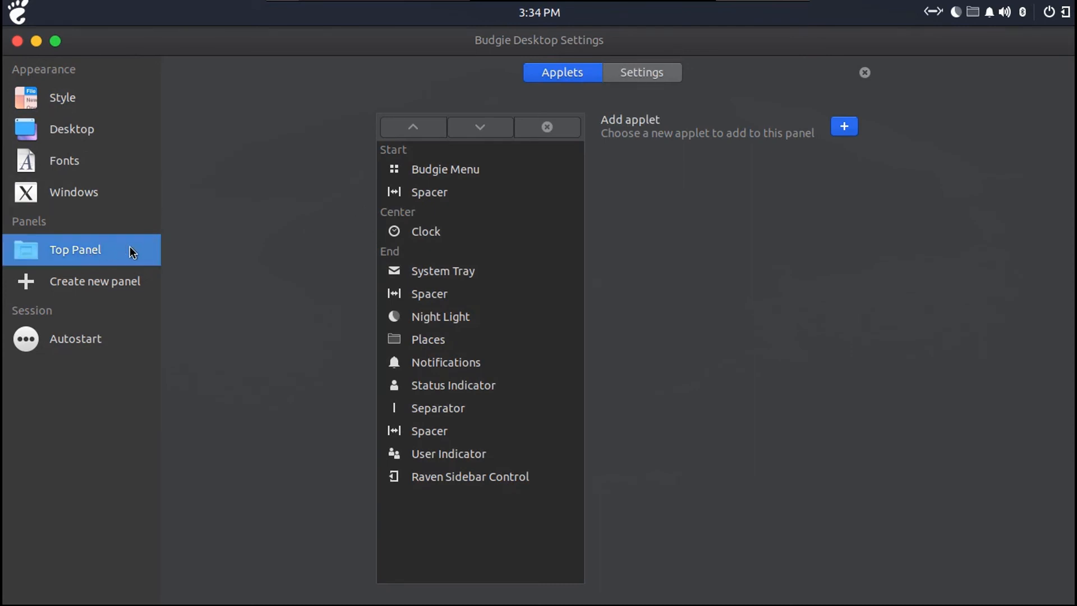
left_click(117, 284)
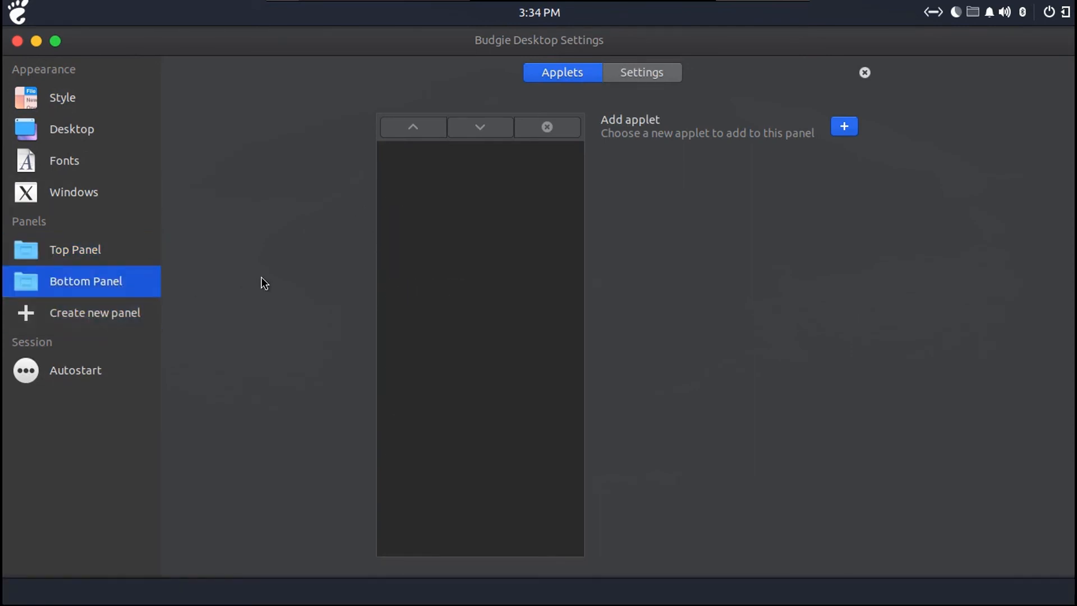
left_click(126, 251)
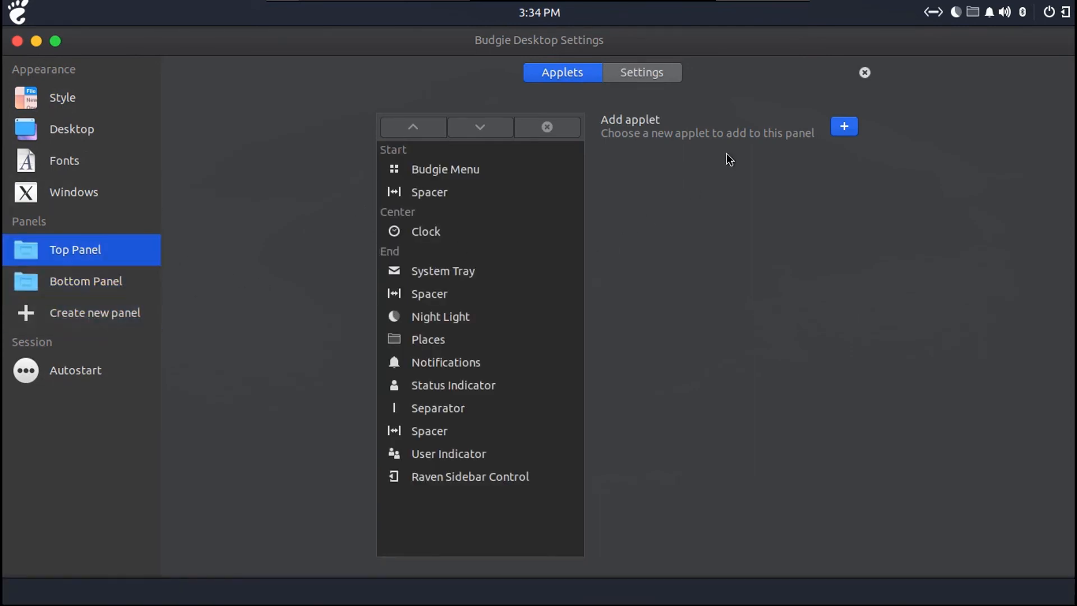
left_click(864, 73)
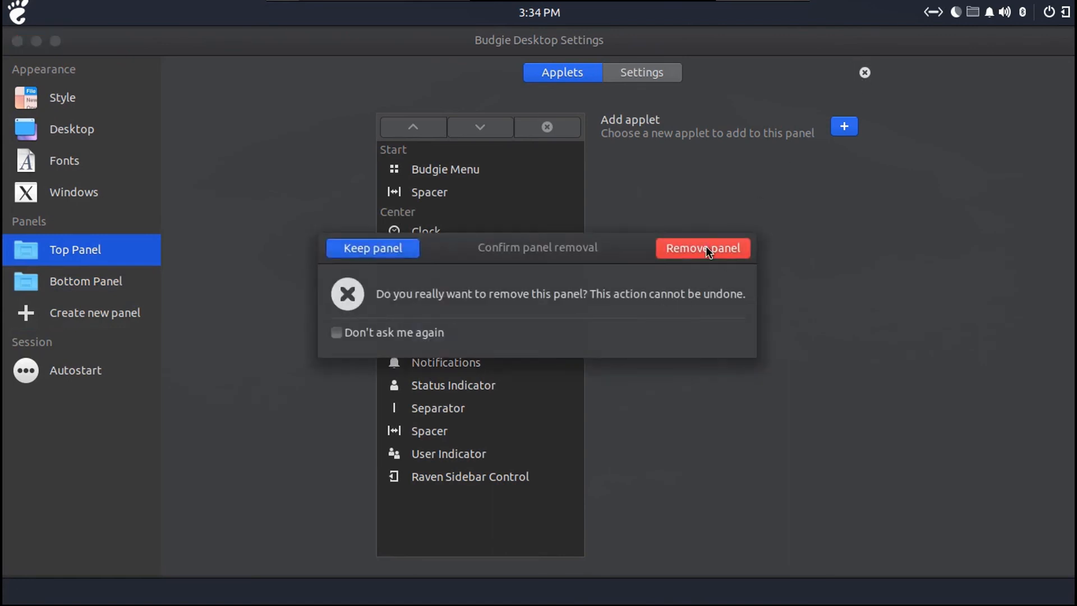
left_click(705, 247)
Step: Change the new bottom panel's position to Top
left_click(124, 221)
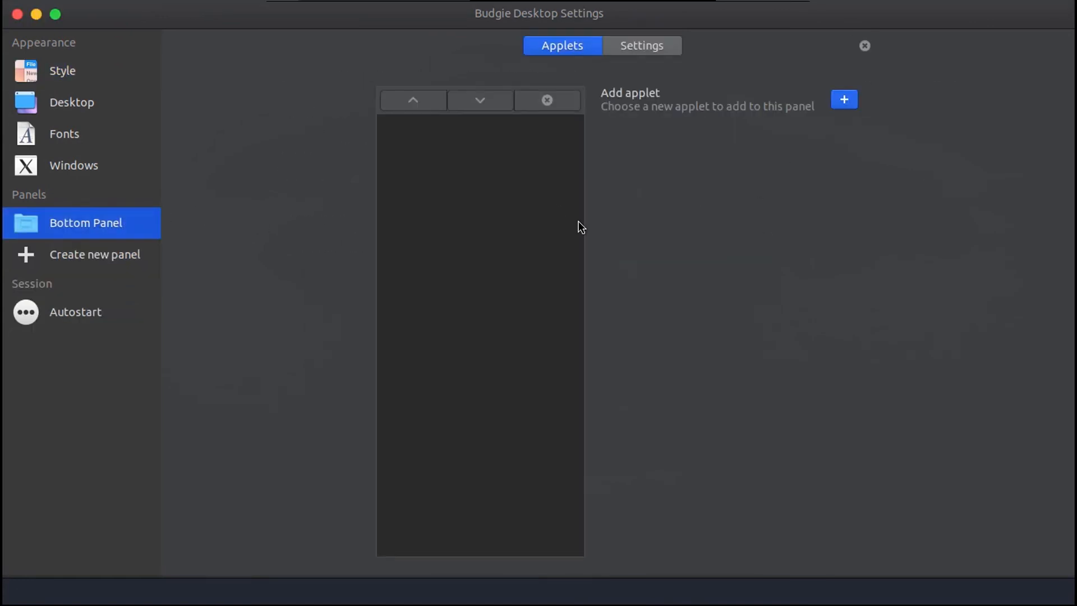
left_click(649, 46)
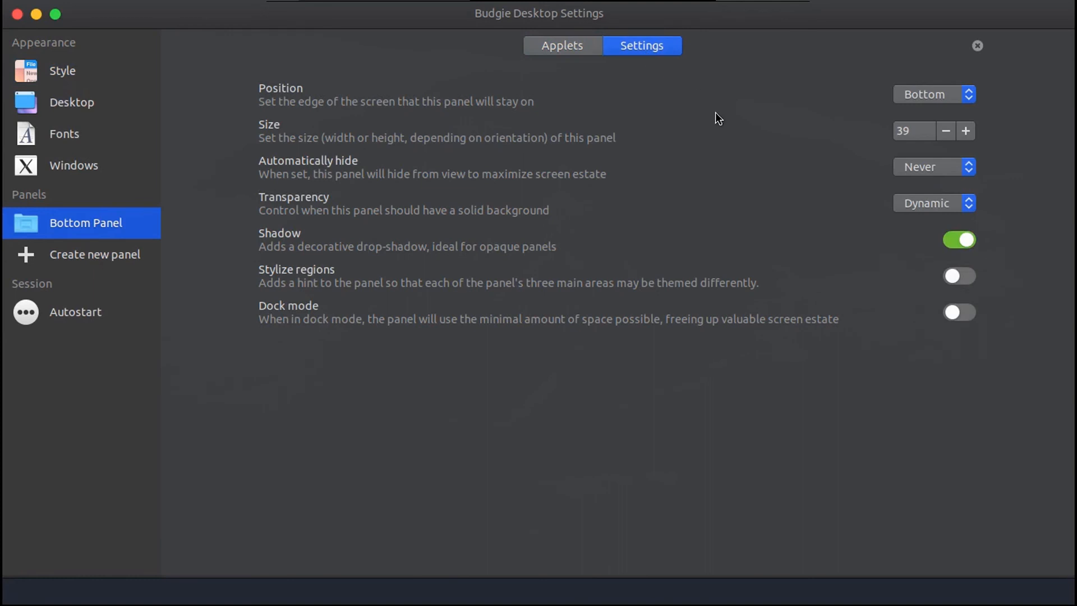
left_click(947, 96)
left_click(903, 75)
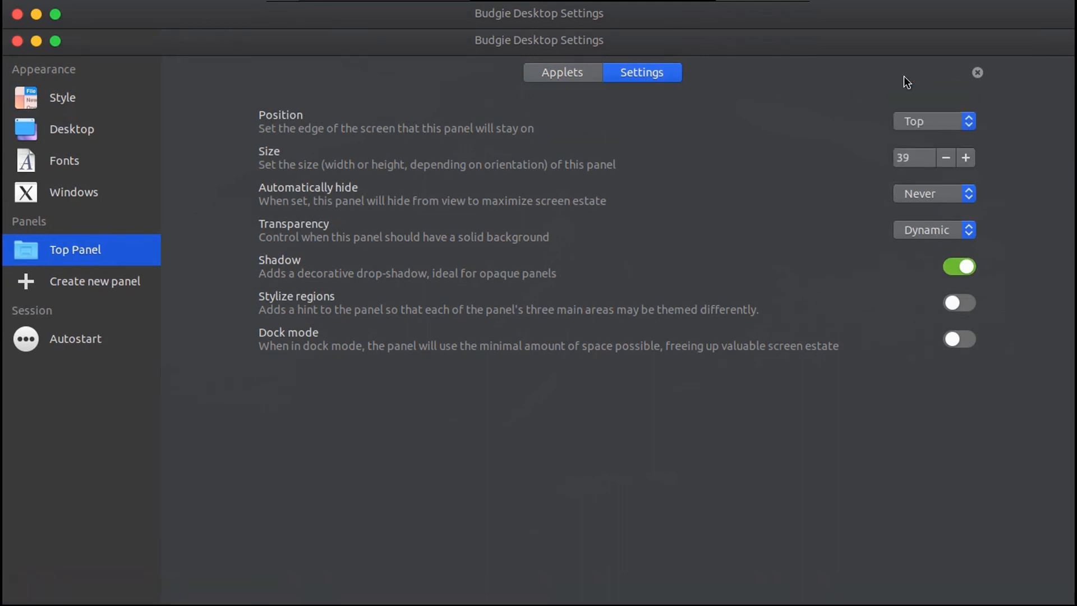
Step: Turn off the top panel's shadow, set its size to 30 and choose another transparency option
left_click(966, 267)
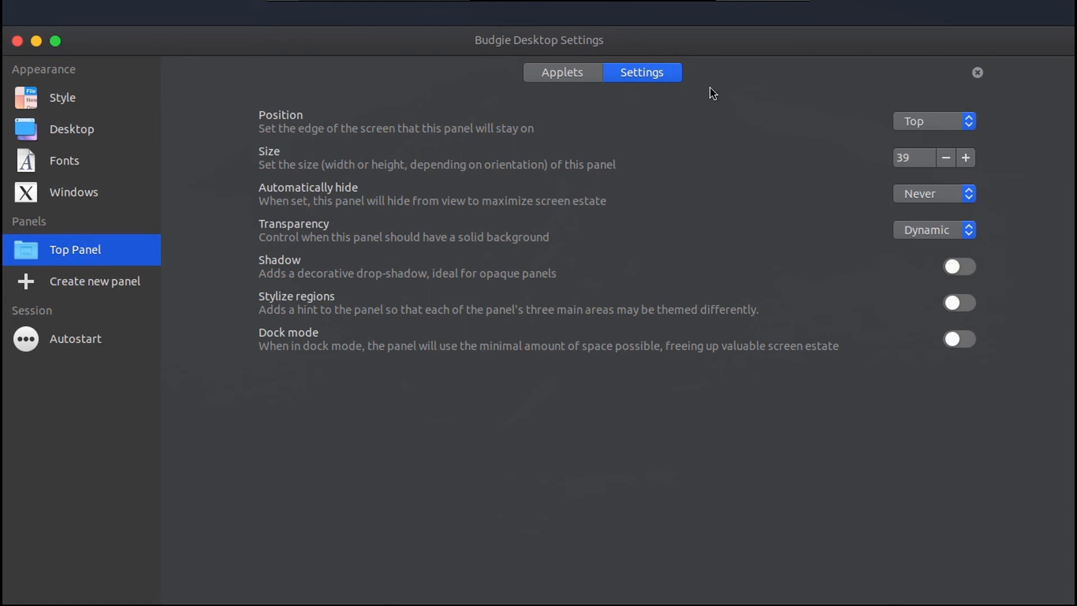
left_click_drag(913, 157, 858, 158)
type("30")
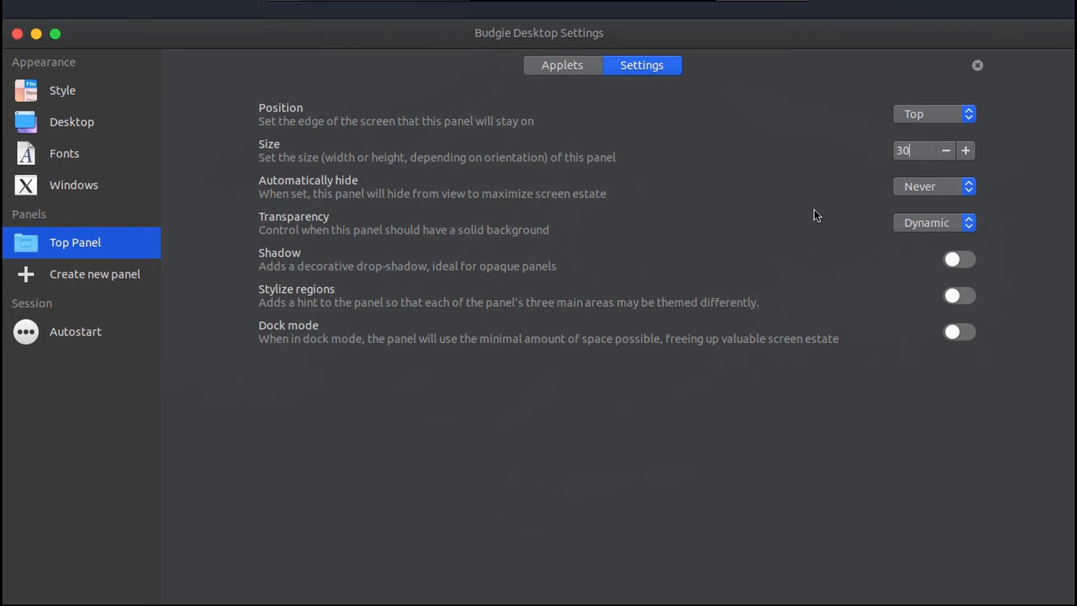
left_click(914, 224)
left_click(914, 245)
Step: Add the Budgie Menu applet to the top panel and test that its application menu opens and closes
left_click(562, 65)
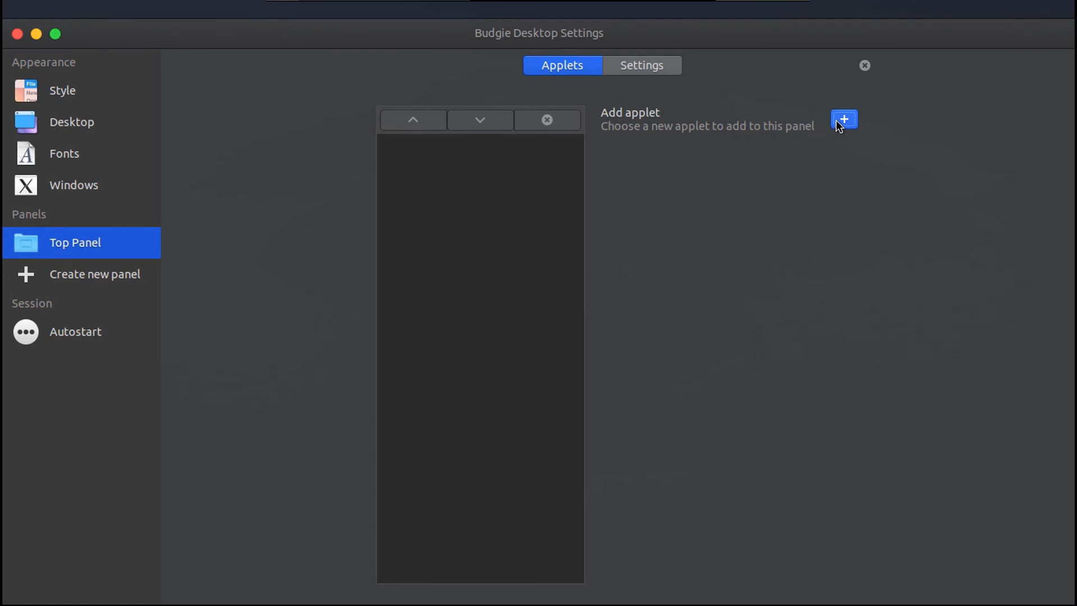
left_click(836, 122)
scroll(522, 331, "down", 5)
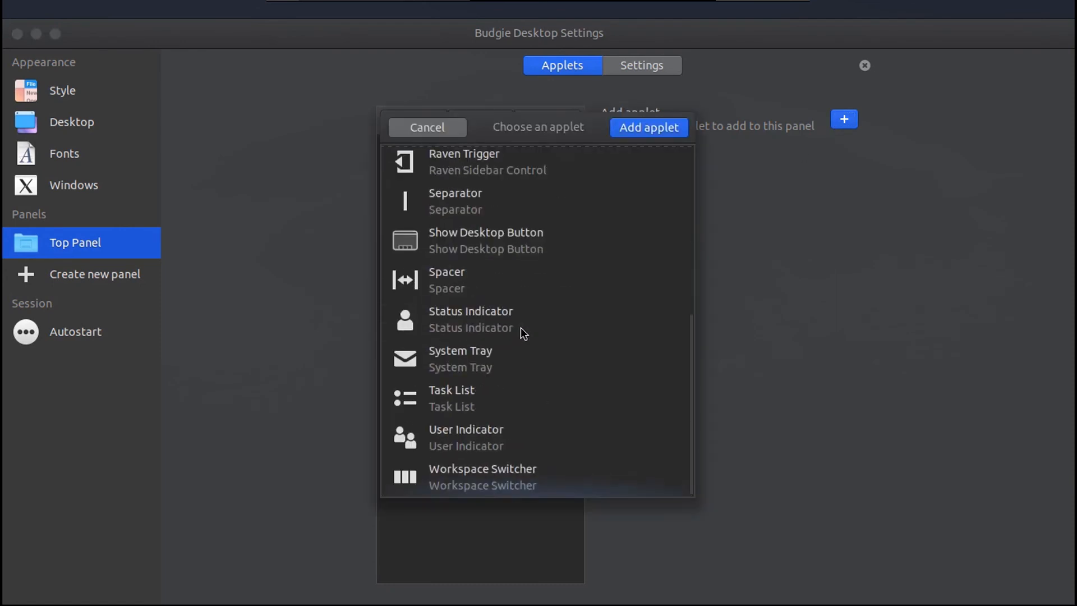
scroll(521, 328, "up", 5)
left_click(638, 133)
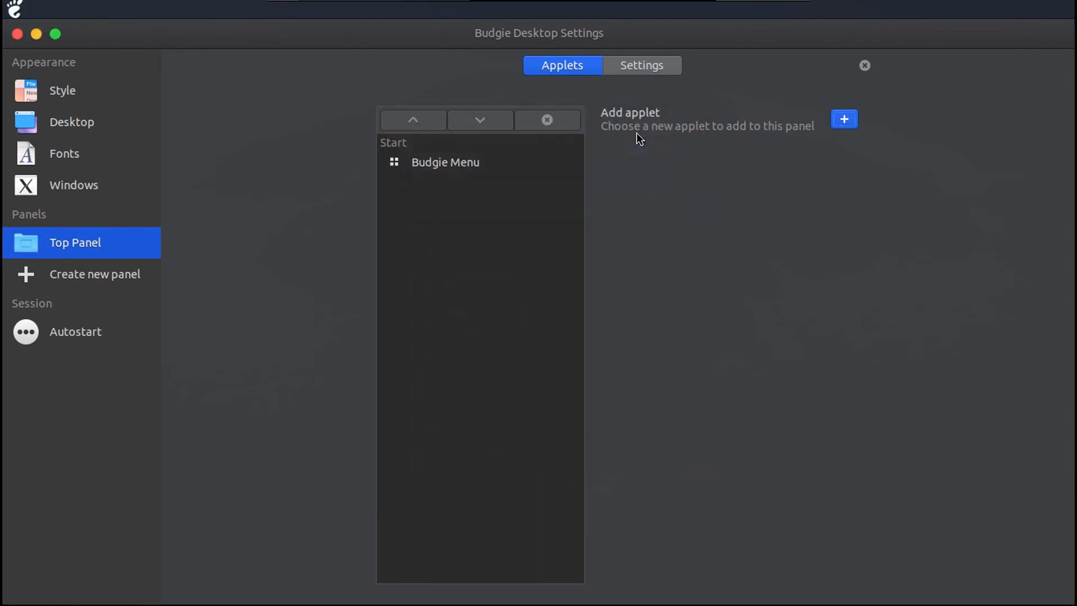
left_click(23, 12)
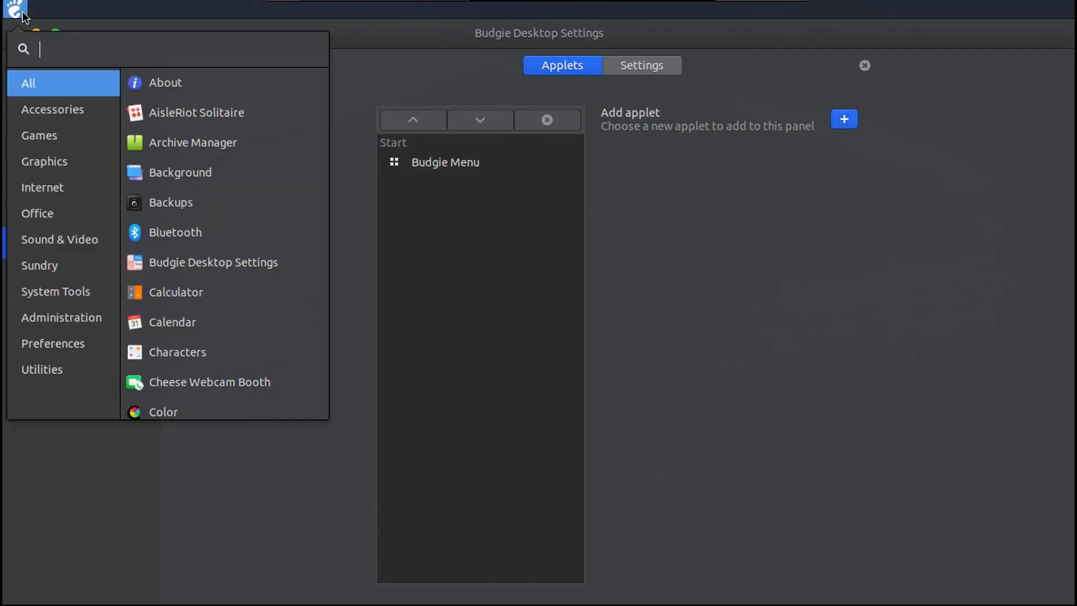
left_click(23, 12)
Step: Add the User Indicator applet to the top panel
left_click(844, 119)
scroll(530, 354, "down", 5)
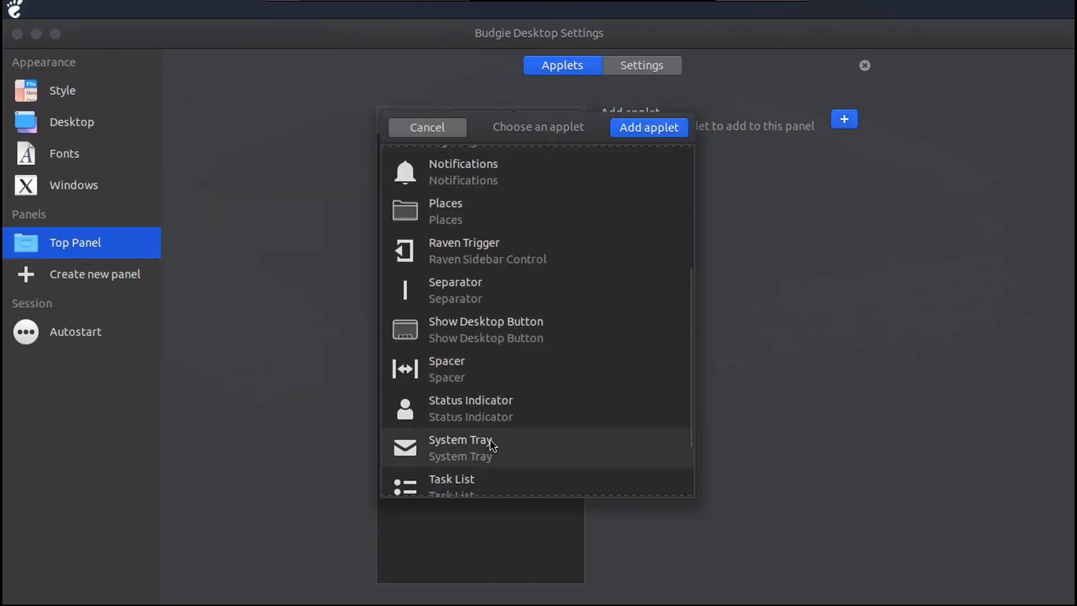
left_click(486, 438)
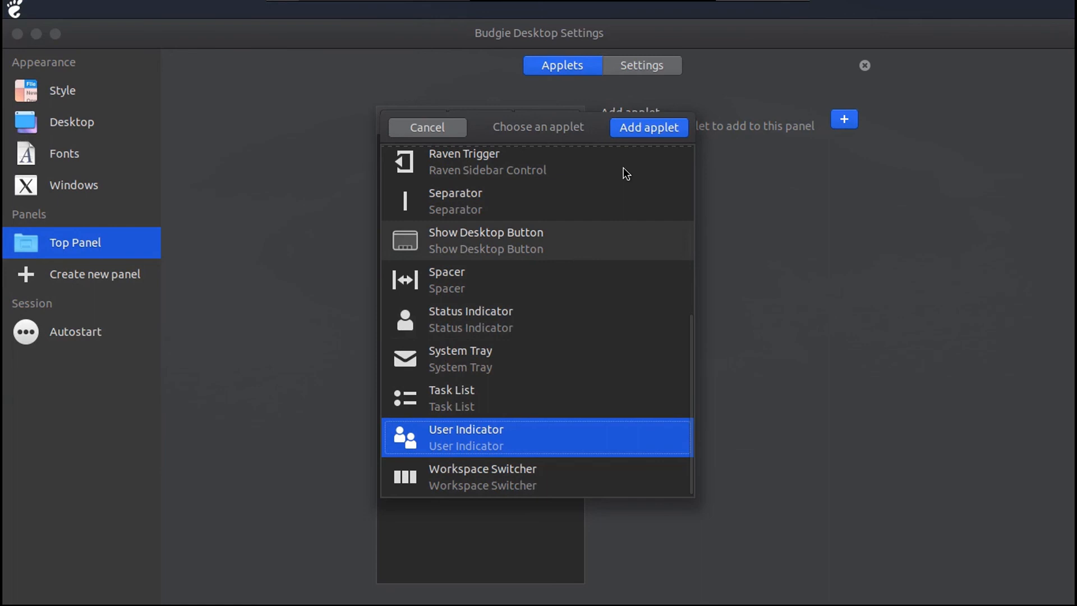
left_click(633, 126)
Step: Add the Places applet to the top panel and test that its folder list opens and closes
left_click(844, 119)
left_click(477, 204)
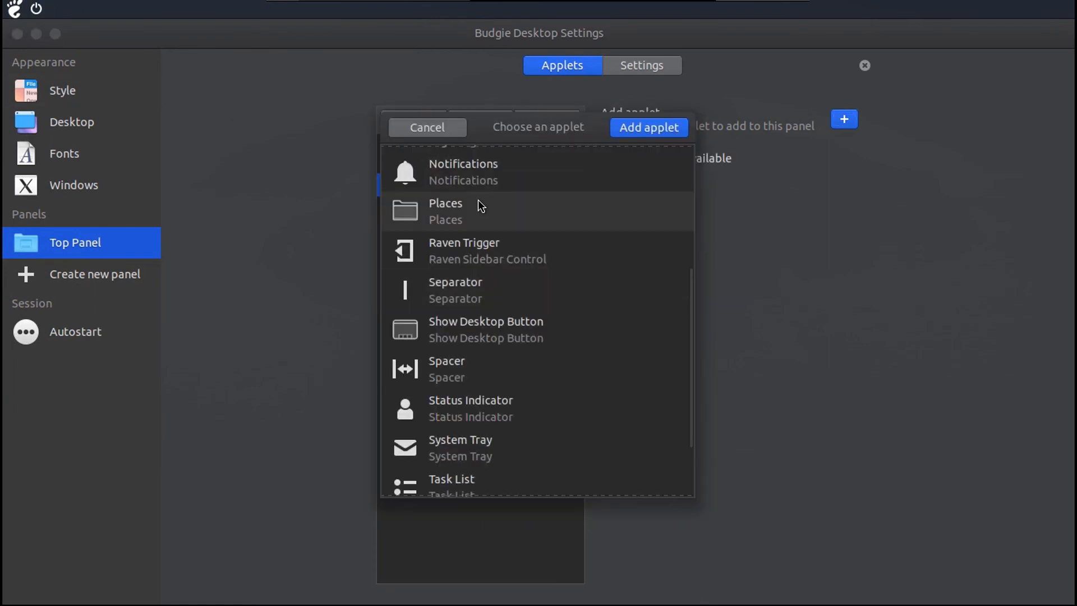
left_click(648, 127)
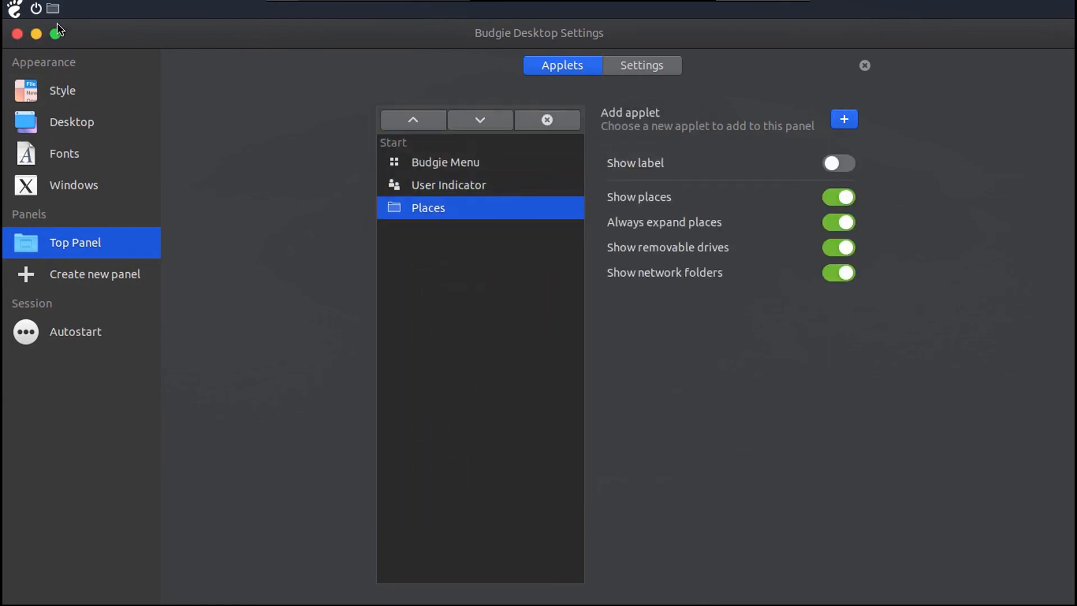
left_click(52, 7)
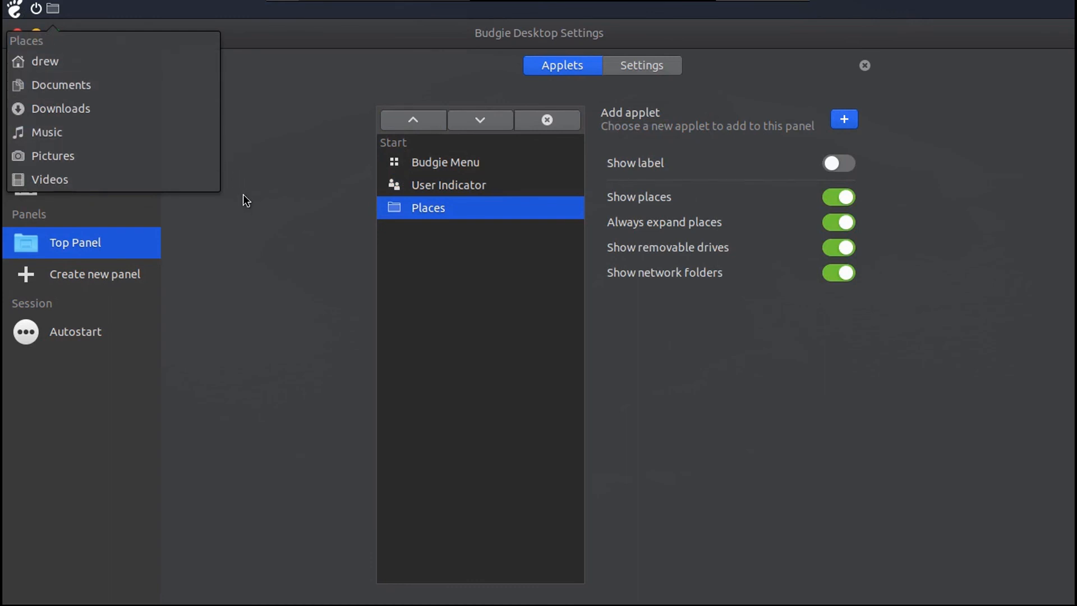
left_click(274, 218)
Step: Add the Raven Trigger applet to the top panel, shift it to the End section and test opening the sidebar
mouse_move(640, 583)
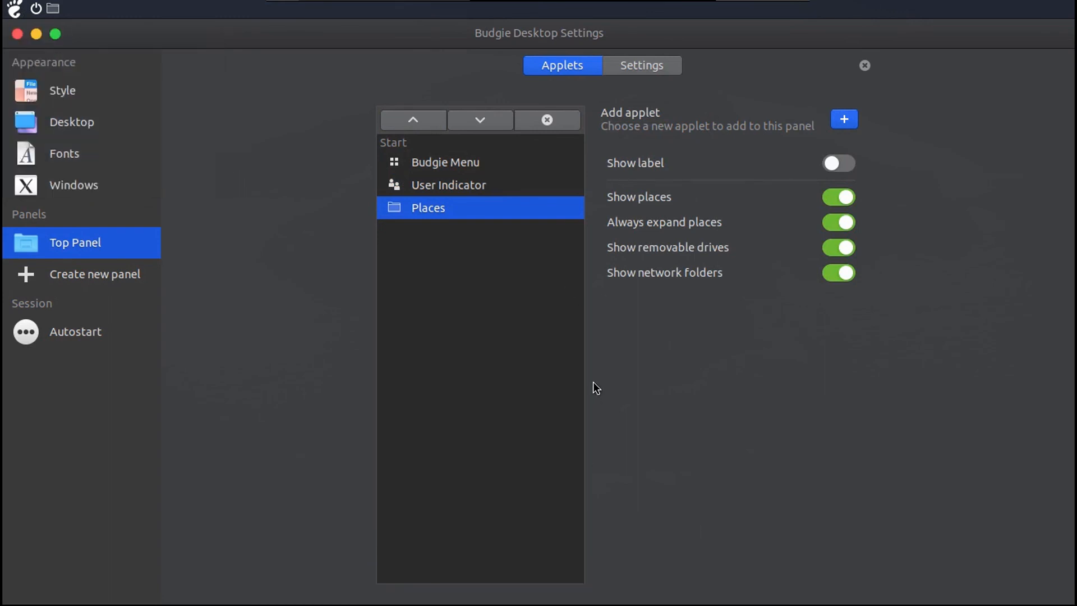
left_click(486, 476)
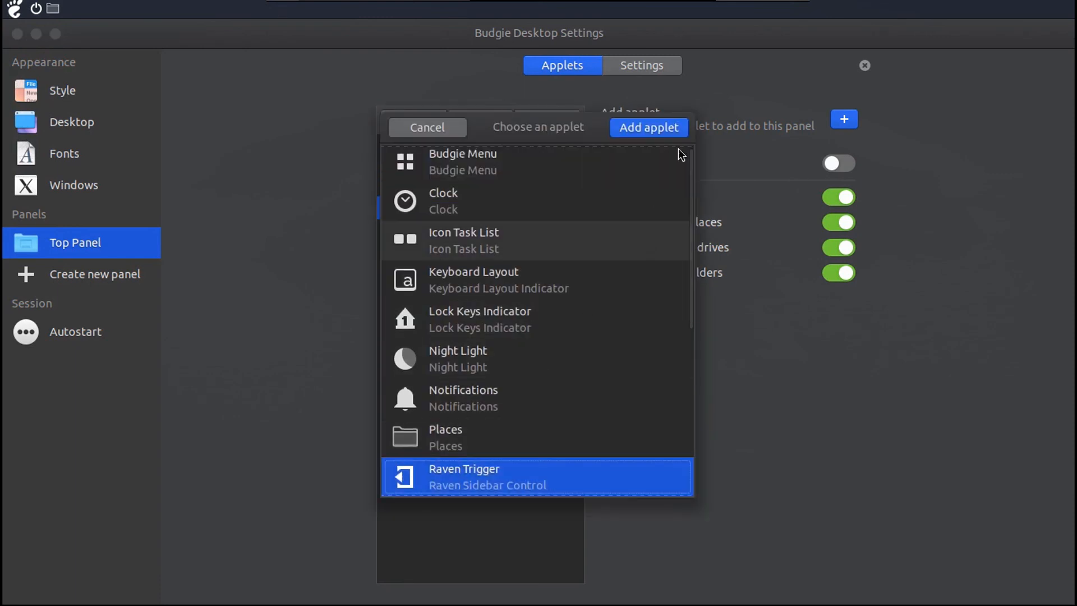
left_click(655, 129)
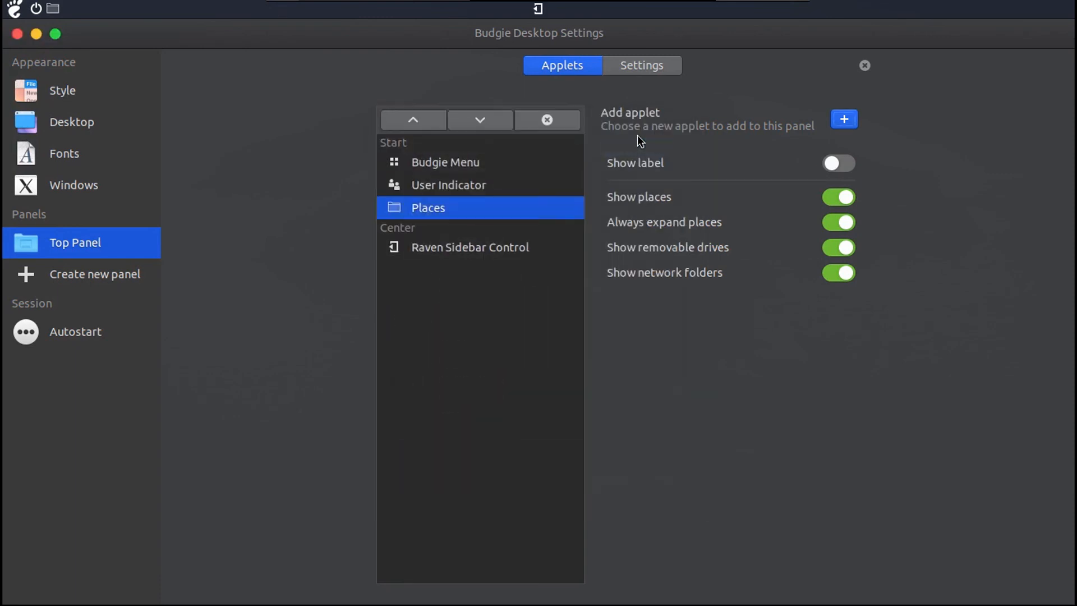
left_click(449, 249)
left_click(480, 120)
left_click(1065, 9)
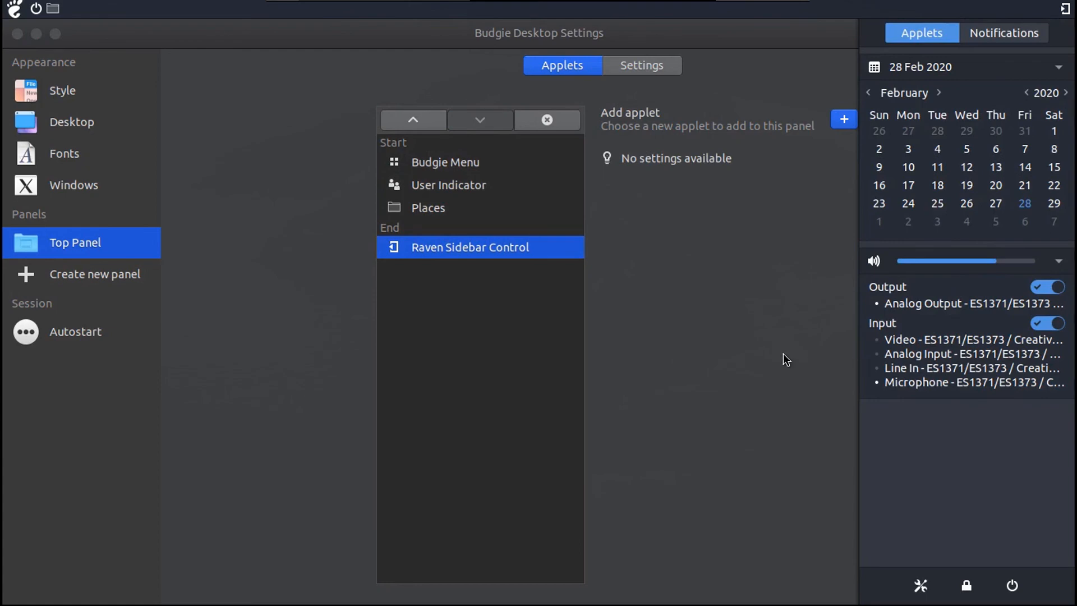
Step: Add the Clock applet to the top panel and shift it to the End section before Raven Sidebar Control
left_click(844, 119)
left_click(560, 199)
left_click(647, 125)
left_click(469, 123)
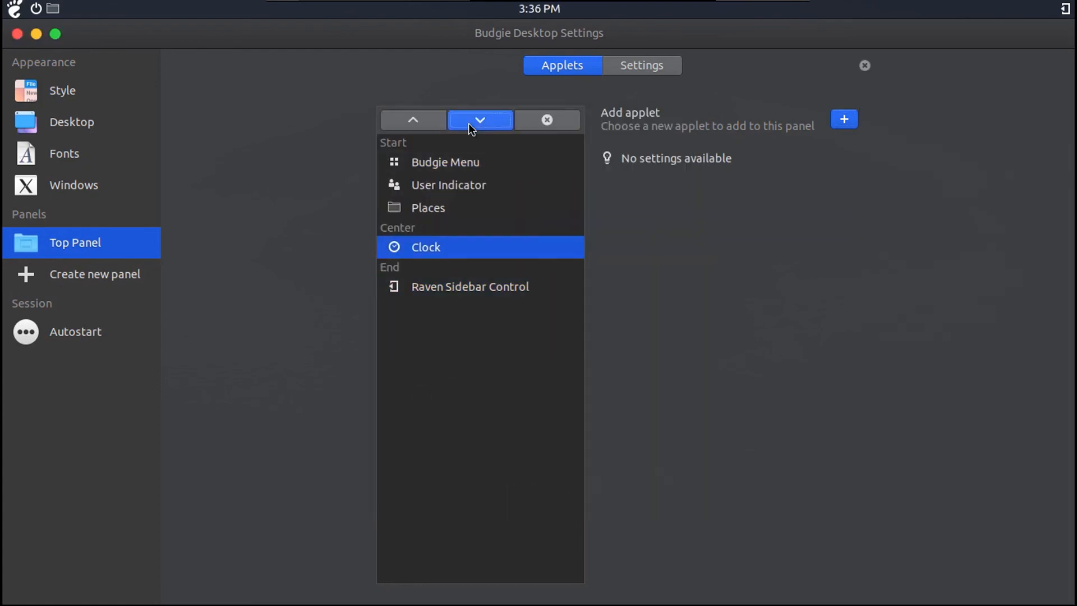
Step: Enable Show date in the panel clock's preferences
left_click(1032, 8)
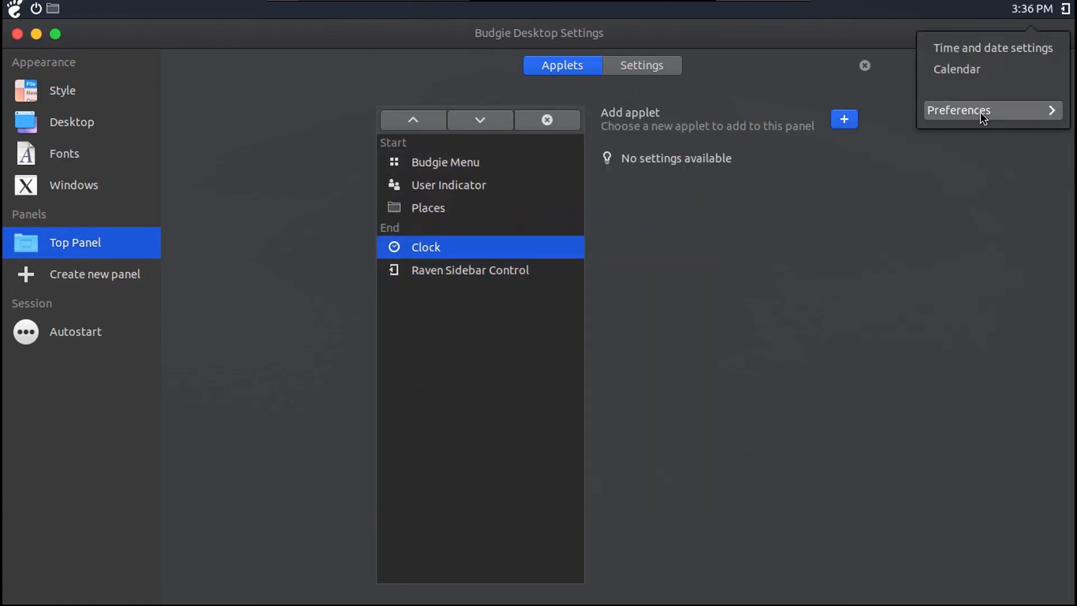
left_click(980, 112)
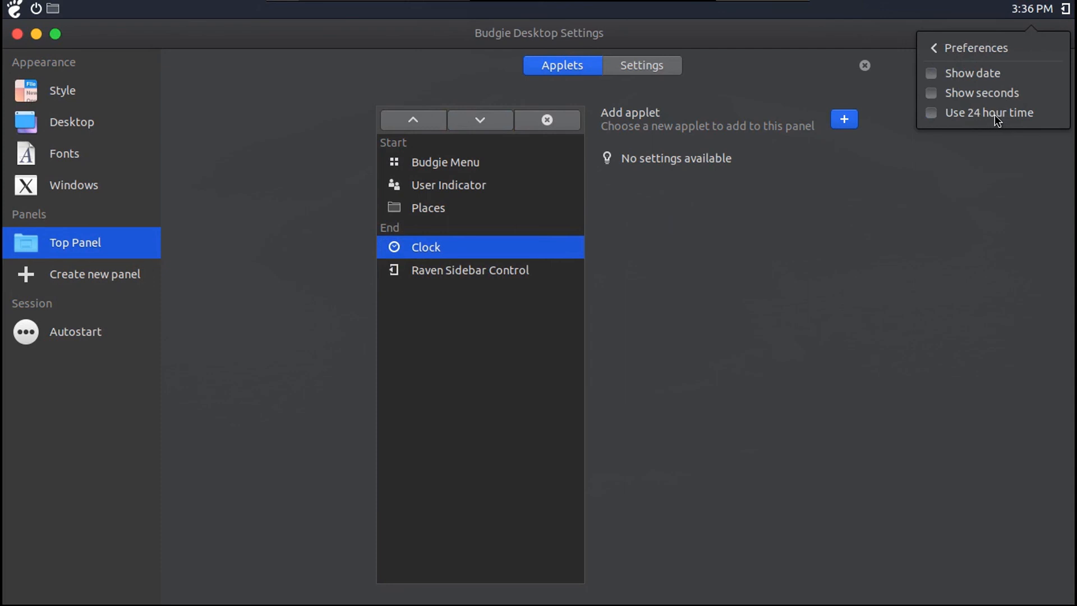
left_click(950, 75)
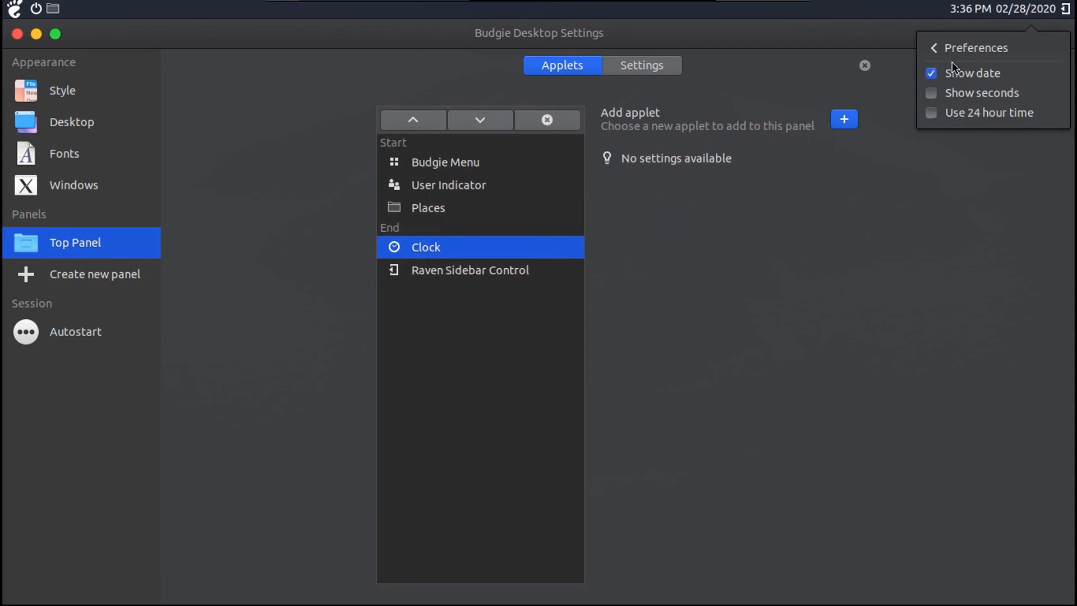
Step: Examine the Raven sidebar's Notifications and Applets views, then close the sidebar
left_click(1064, 9)
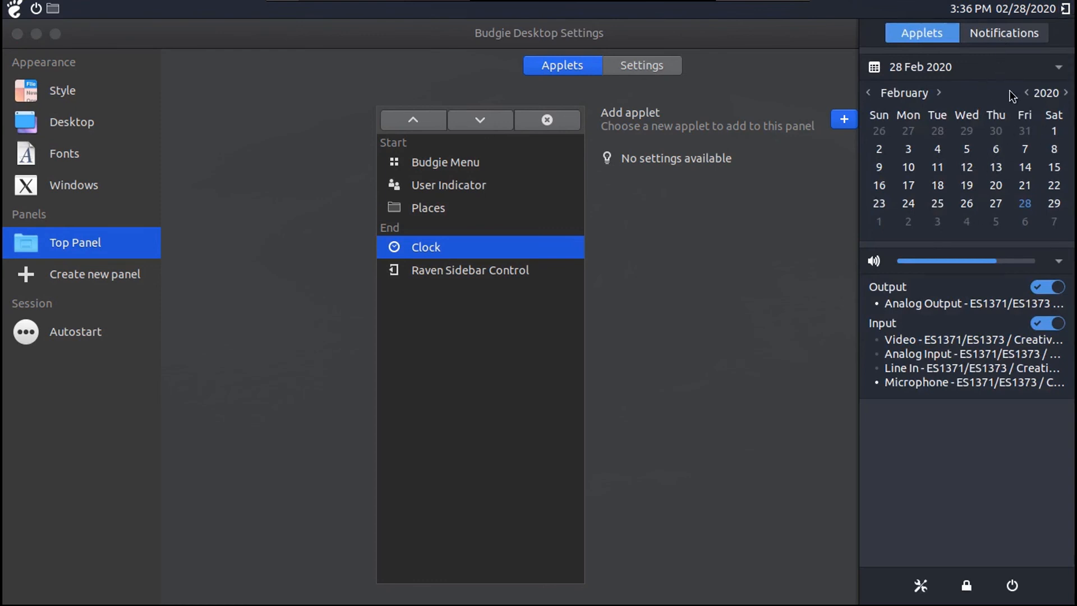
left_click(1022, 33)
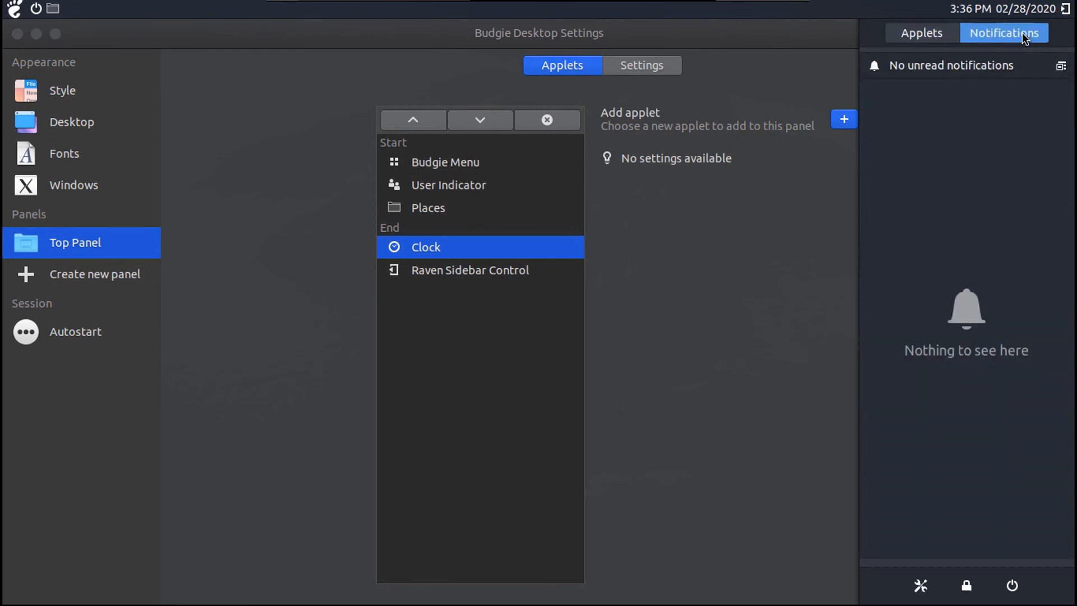
left_click(926, 35)
left_click(822, 147)
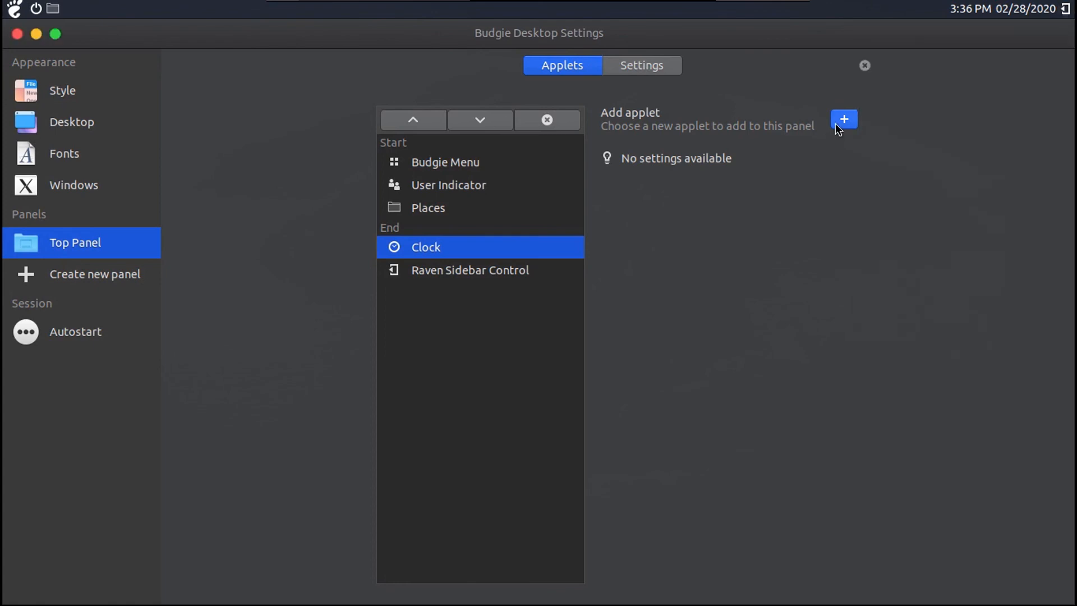
Step: Add the Status Indicator applet to the top panel and check its Bluetooth and sound menus
left_click(836, 123)
scroll(516, 352, "down", 3)
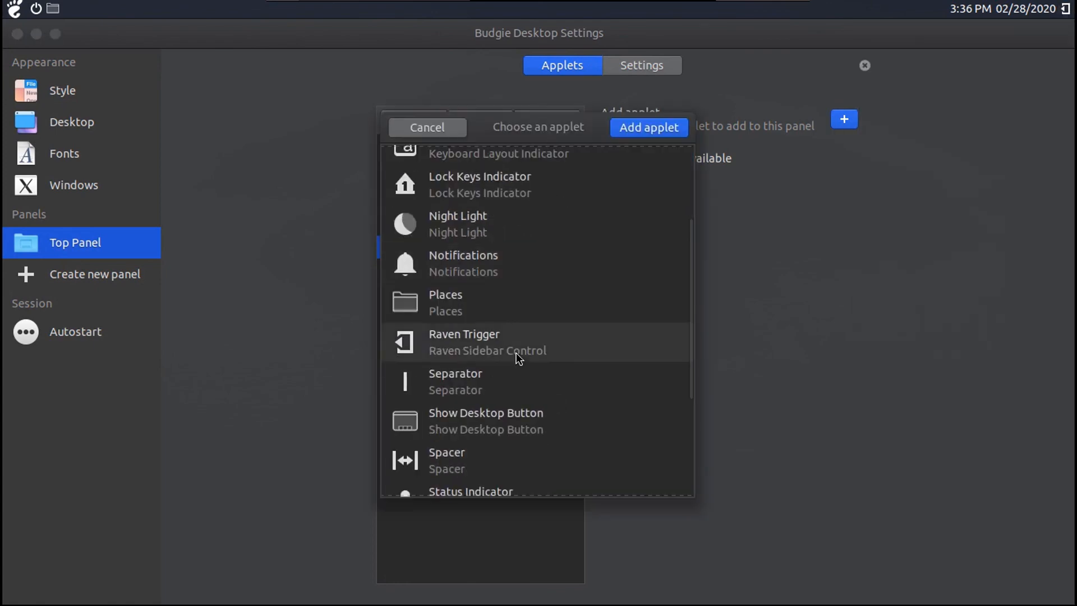
scroll(516, 352, "down", 1)
double_click(492, 446)
left_click(930, 10)
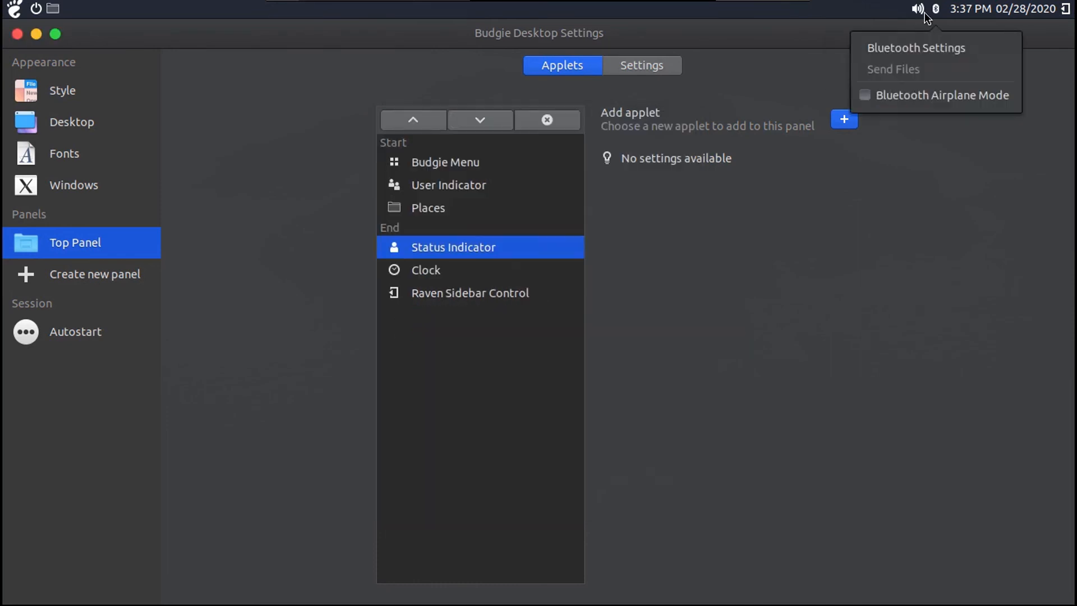
left_click(916, 9)
left_click(900, 159)
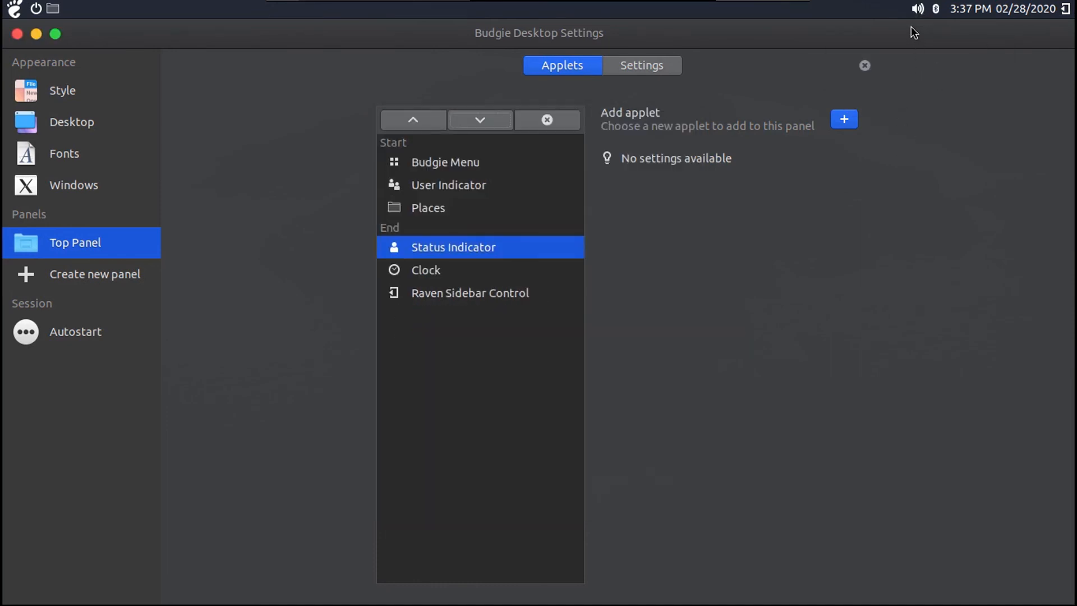
Step: Add the System Tray applet to the top panel
left_click(844, 119)
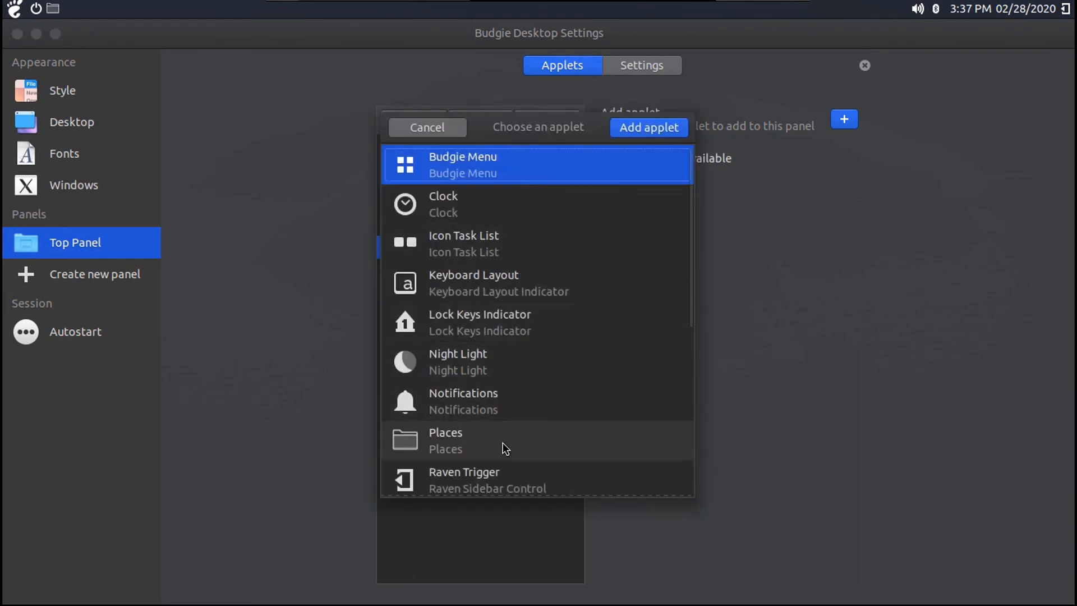
scroll(505, 443, "down", 5)
left_click(492, 358)
left_click(649, 127)
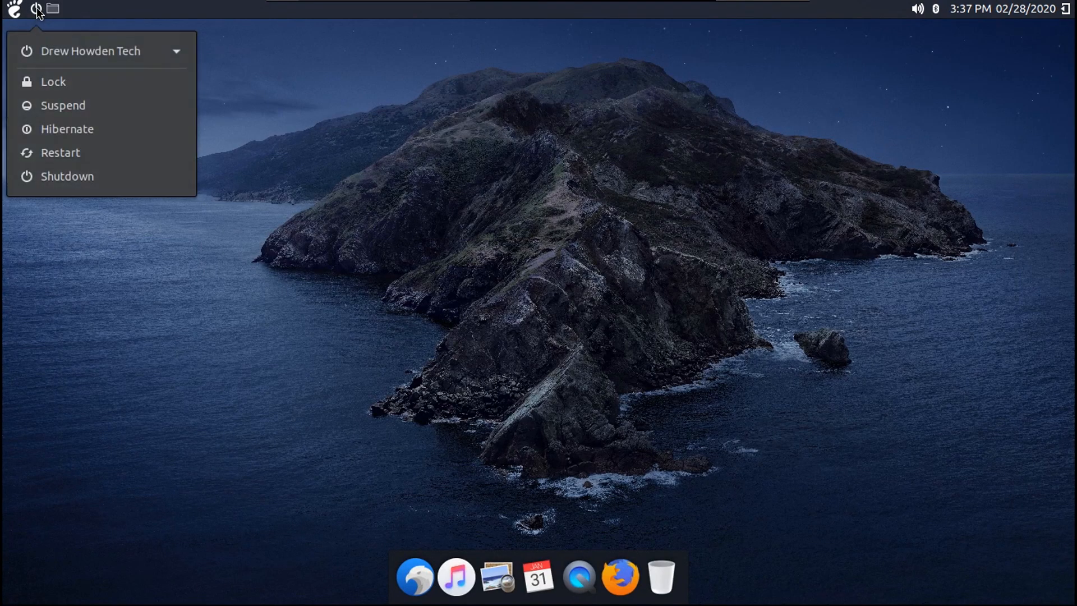
Step: Log out of the session and log back in with the account password
left_click(62, 49)
left_click(76, 75)
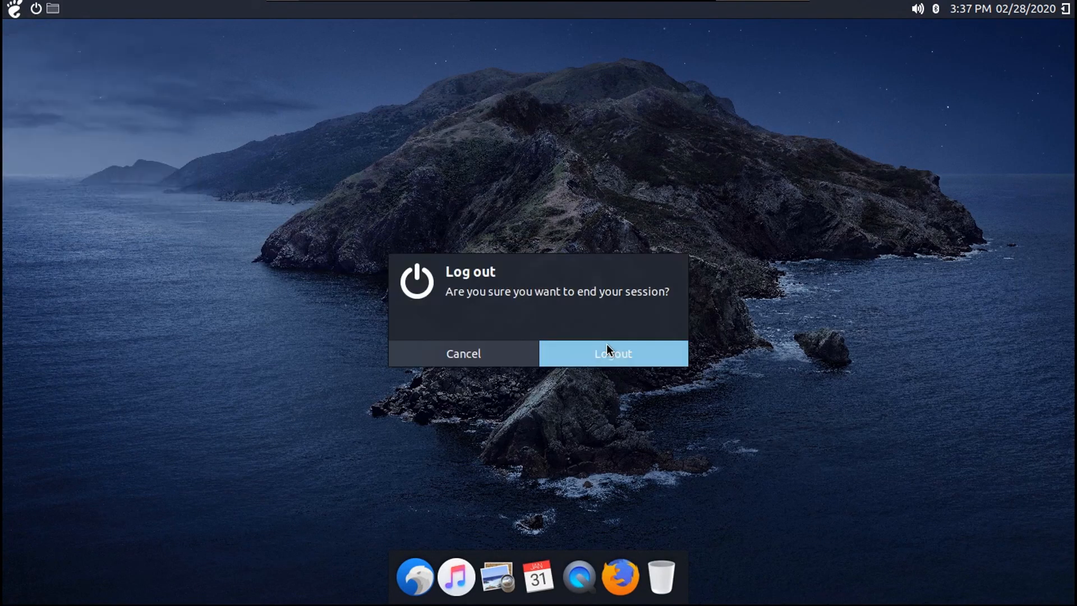
left_click(607, 348)
type("••")
type("••••••••••")
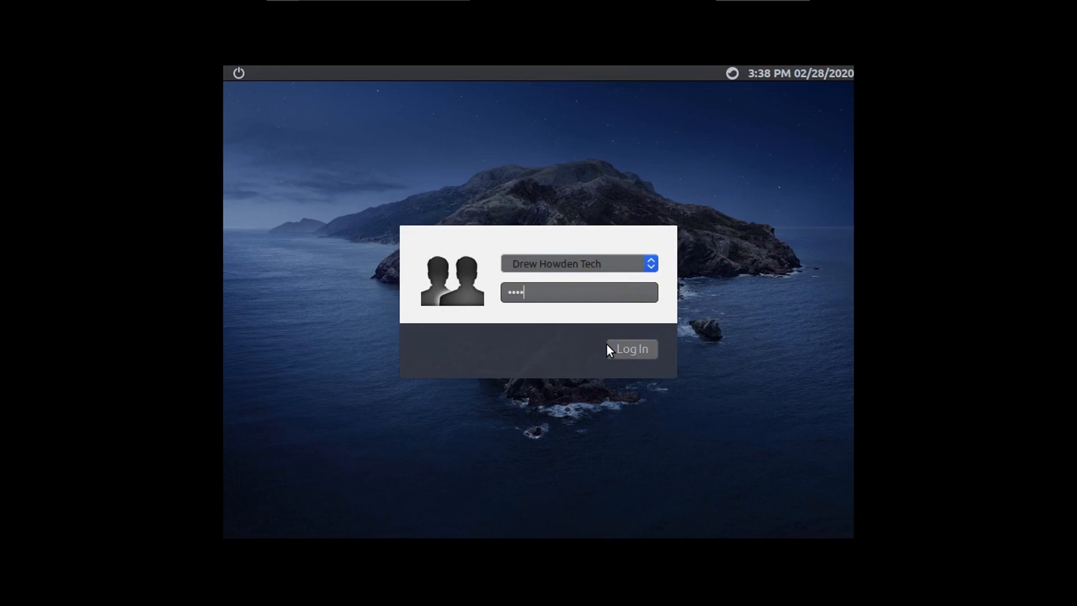
left_click(606, 344)
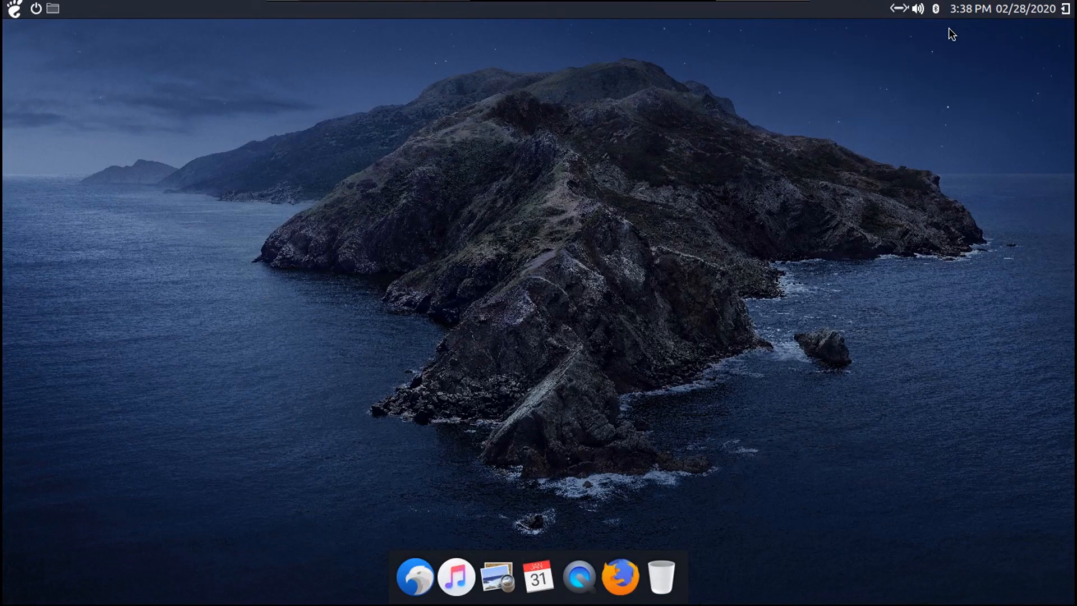
Step: Check the network indicator's menu and the Budgie application menu on the top panel, then close them
left_click(899, 10)
left_click(829, 251)
left_click(12, 6)
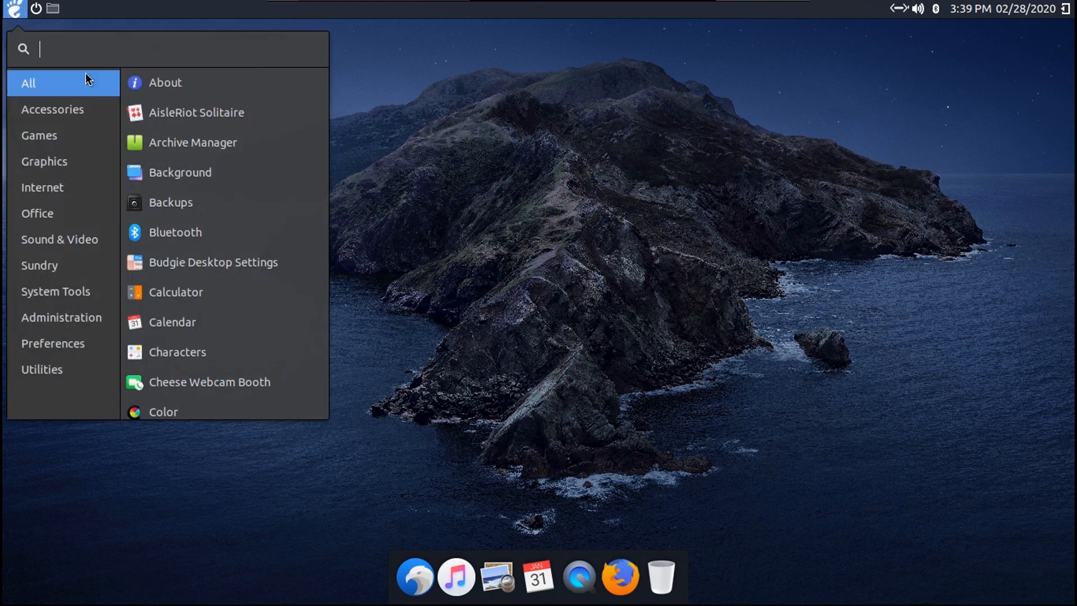
left_click(10, 4)
left_click(9, 5)
left_click(374, 342)
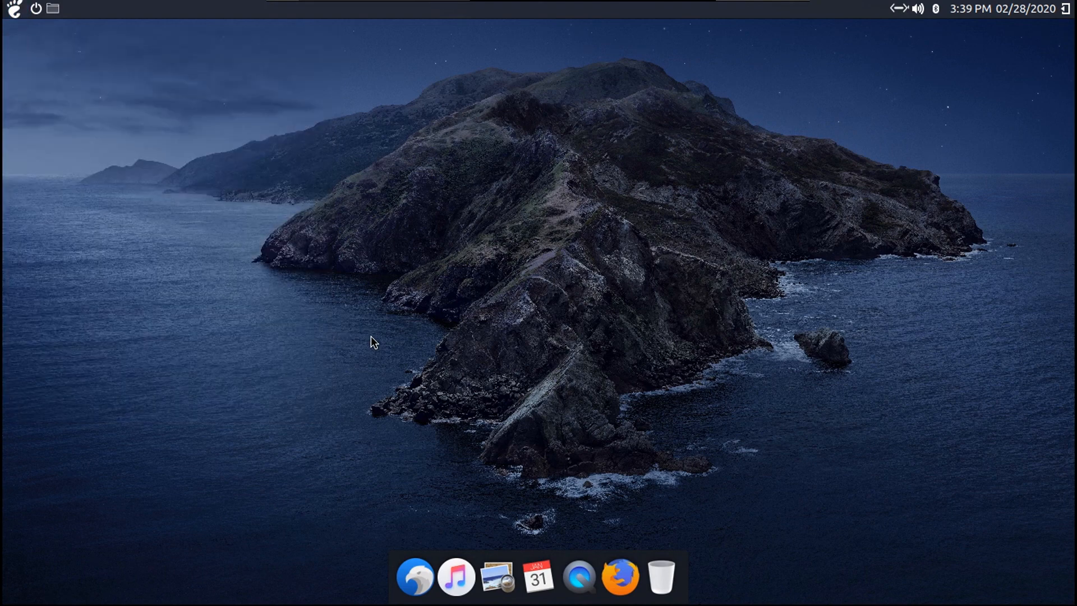